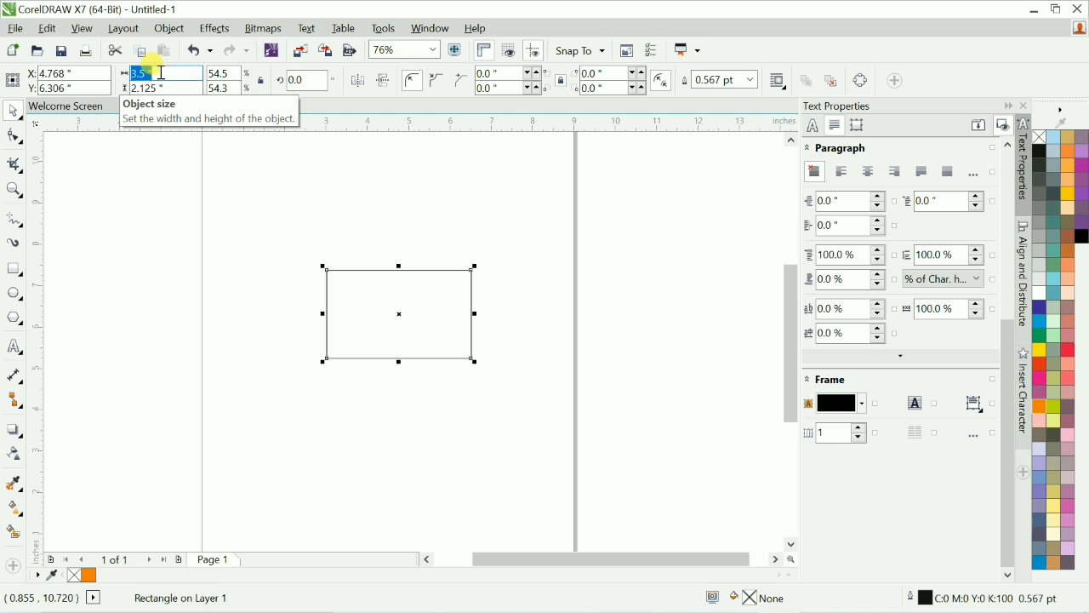
# Set the rectangle's height to 1.875 inches.
pyautogui.write('1.875')
pyautogui.press('Return')
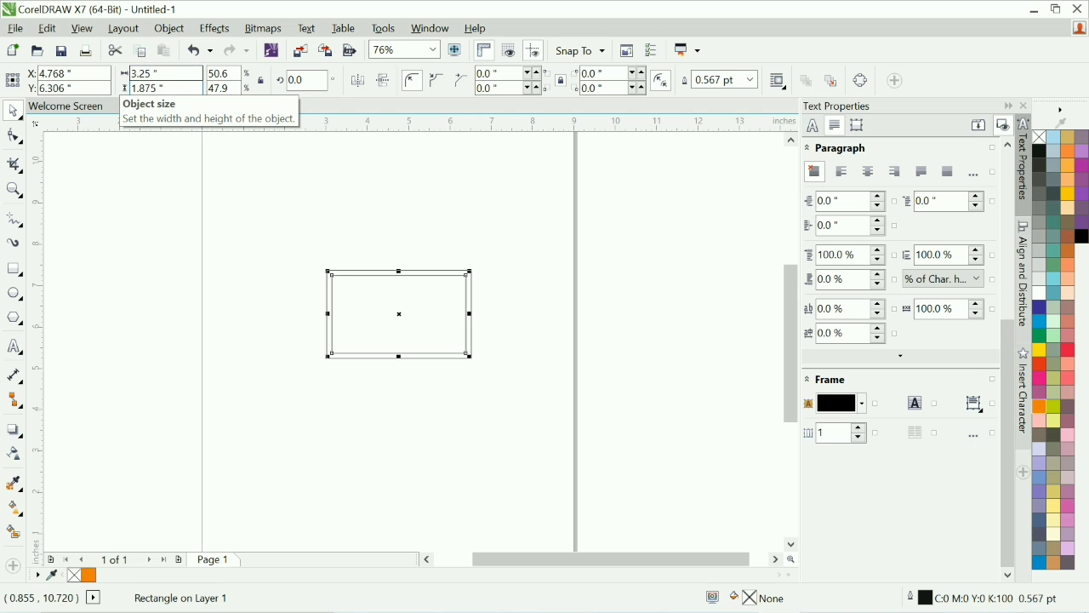
pyautogui.click(552, 340)
# Draw a straight diagonal line from the rectangle's top-left corner down to a point at its horizontal centre.
pyautogui.scroll(-1, 572, 348)
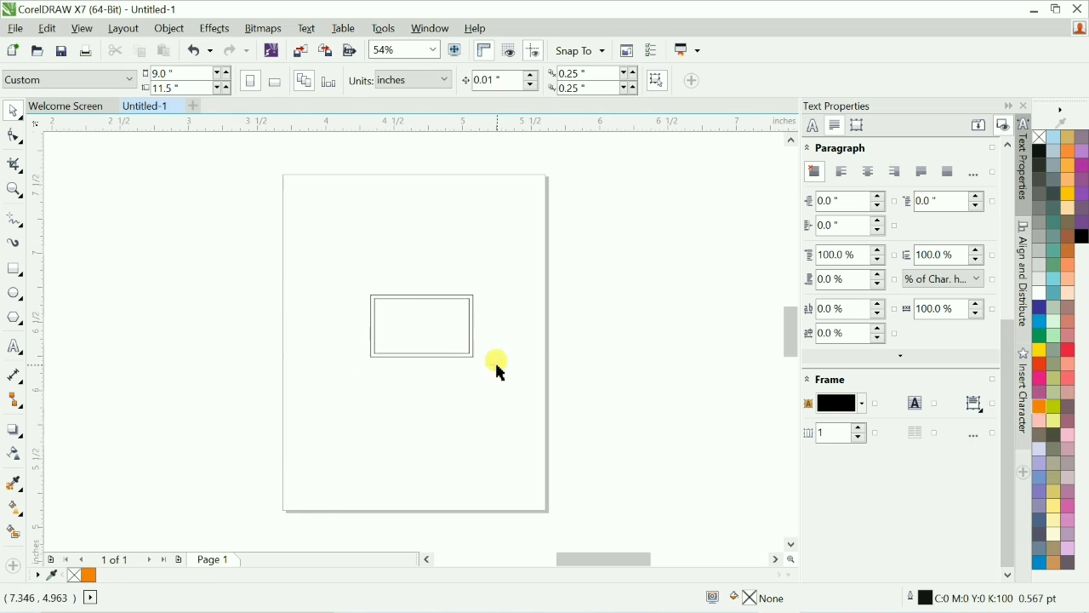
pyautogui.scroll(5, 499, 369)
pyautogui.hscroll(-1, 703, 395)
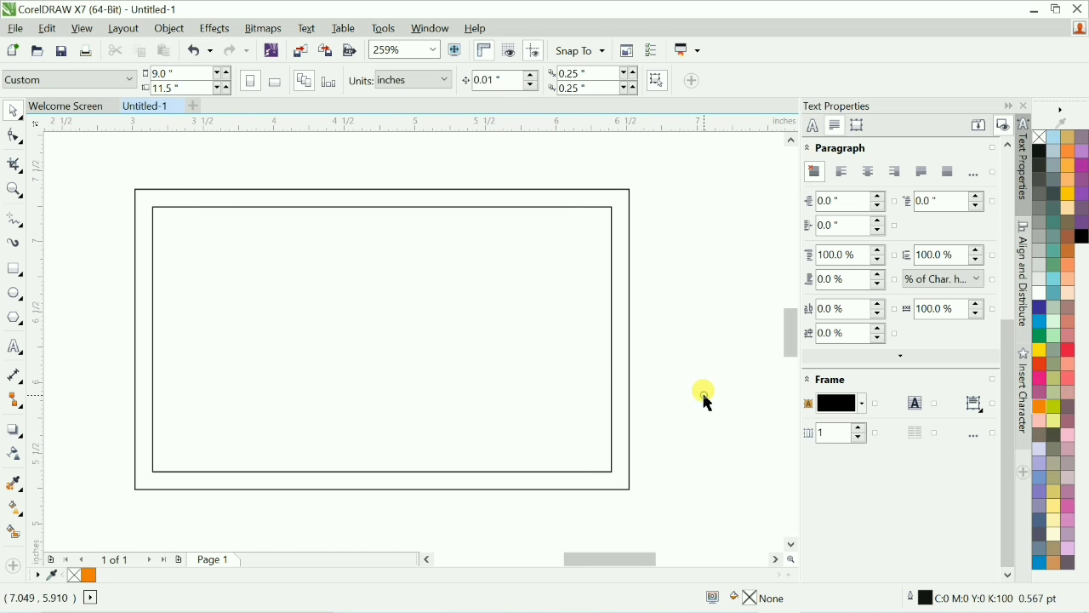
pyautogui.press('F5')
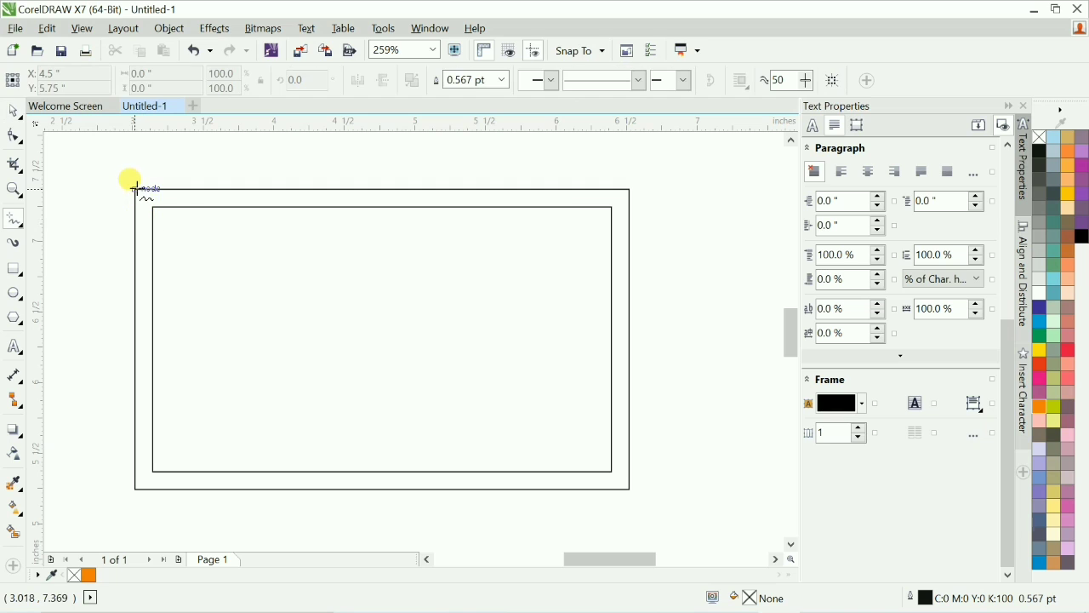
pyautogui.click(134, 189)
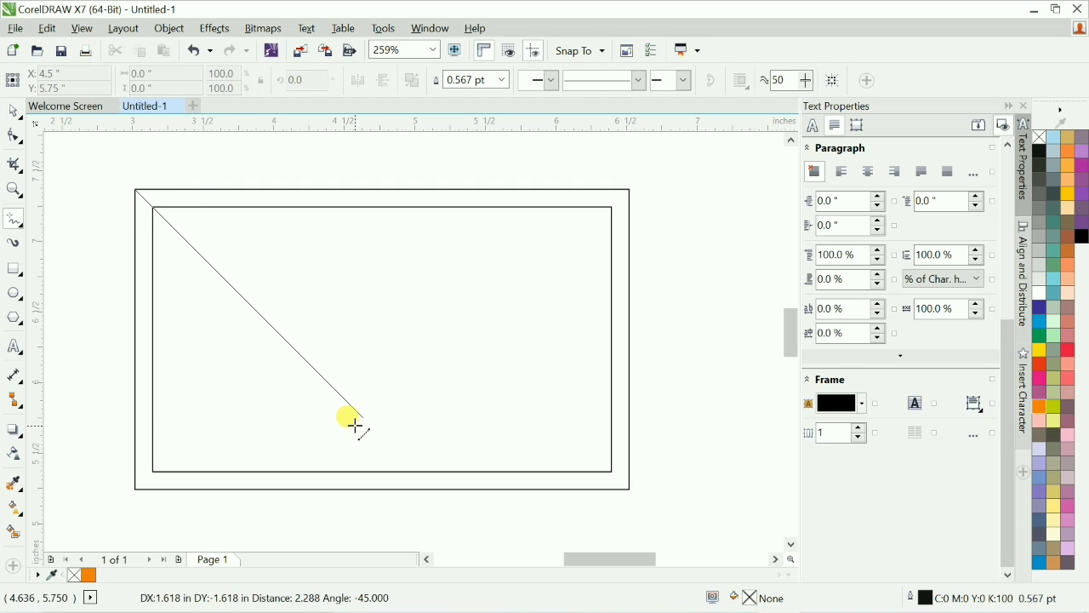
pyautogui.click(362, 419)
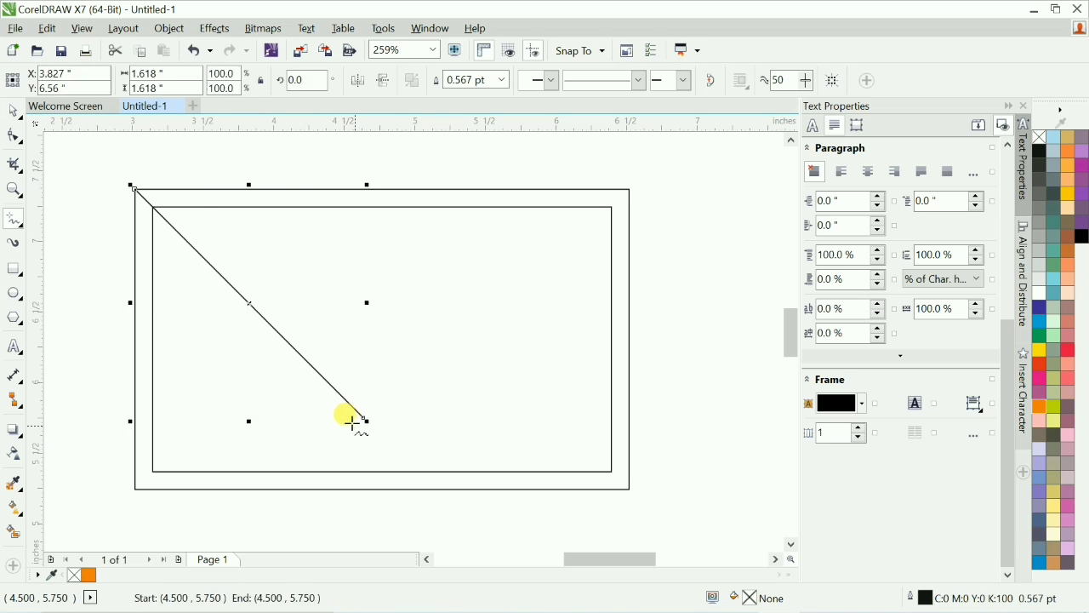
# Mirror a copy of the diagonal line across to form a V shape inside the rectangle.
pyautogui.press('space')
pyautogui.moveTo(133, 302); pyautogui.dragTo(456, 356)
pyautogui.moveTo(97, 151); pyautogui.dragTo(709, 454)
pyautogui.moveTo(595, 304); pyautogui.dragTo(640, 311)
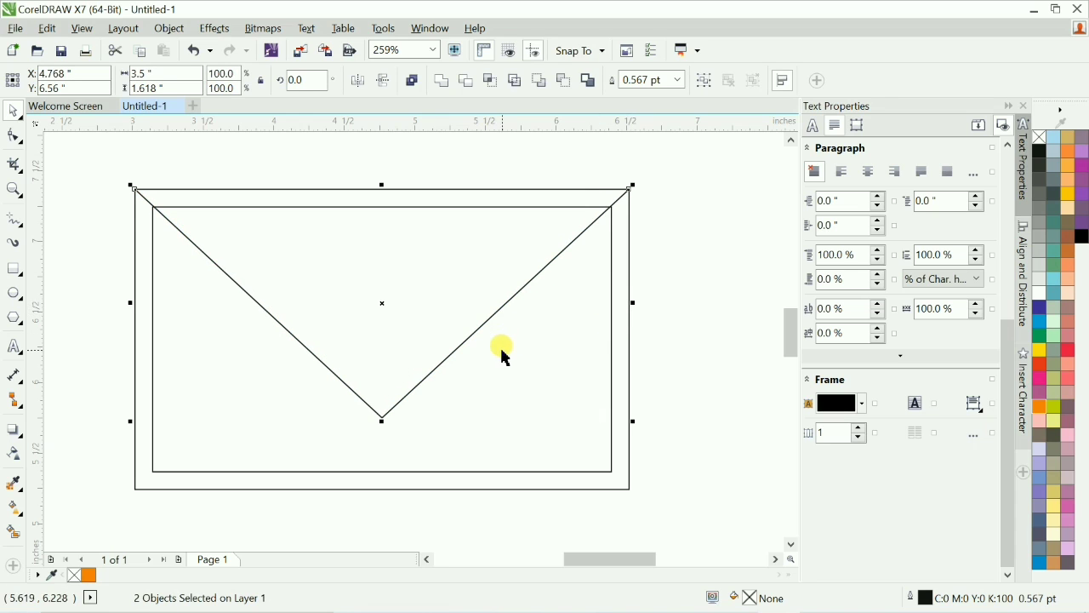
# Cut the inner rectangle to the clipboard.
pyautogui.hscroll(-2, 385, 439)
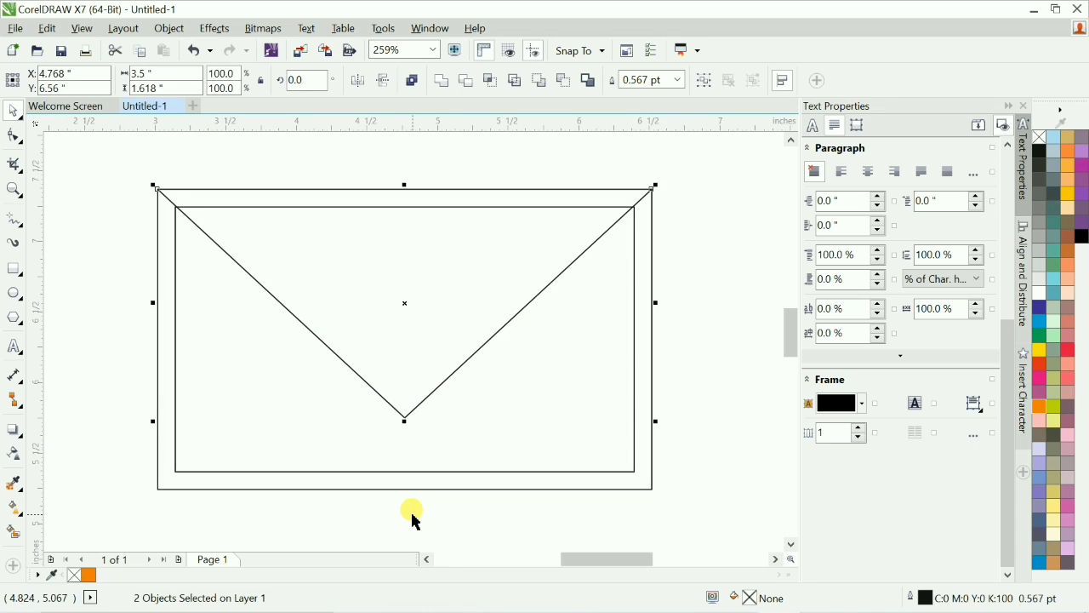
pyautogui.click(14, 532)
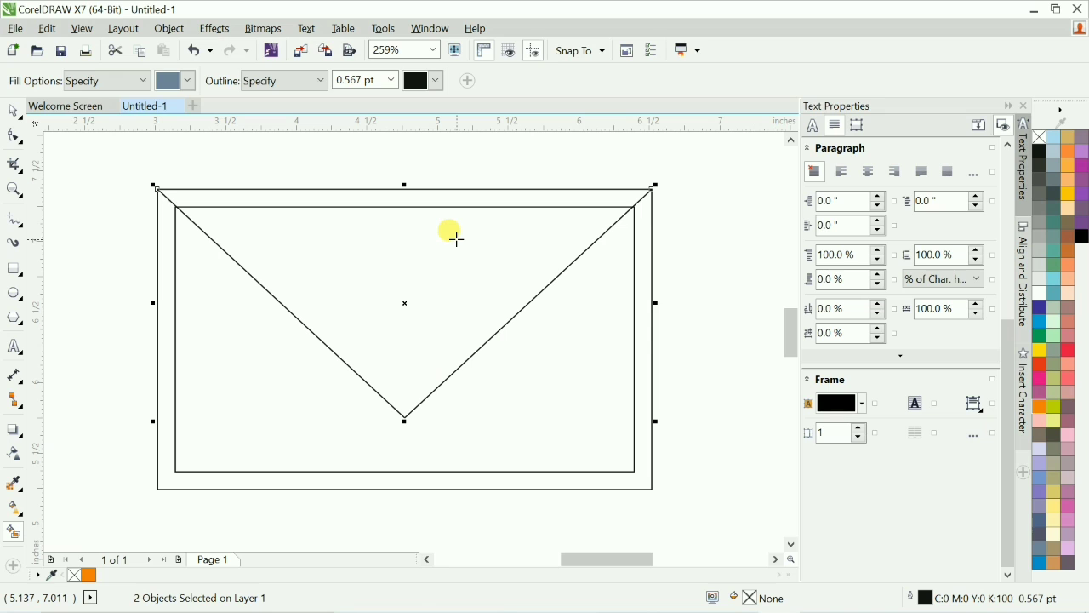
pyautogui.press('space')
pyautogui.click(633, 349)
pyautogui.hotkey('ctrl', 'x')
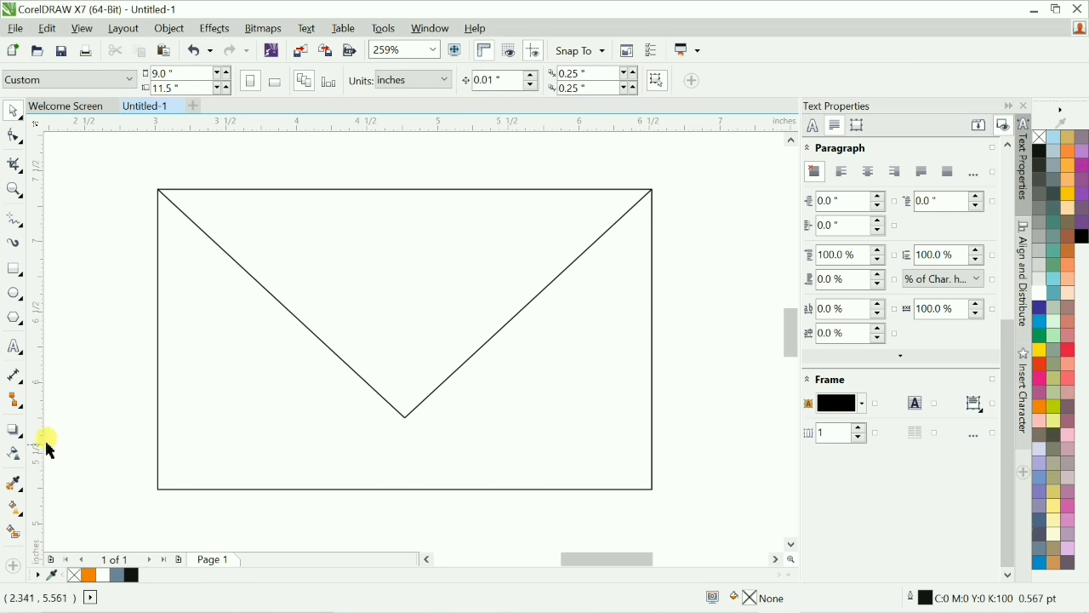
# Fill the triangular area above the V with Smart Fill and paste the inner rectangle back.
pyautogui.click(13, 532)
pyautogui.click(436, 236)
pyautogui.press('space')
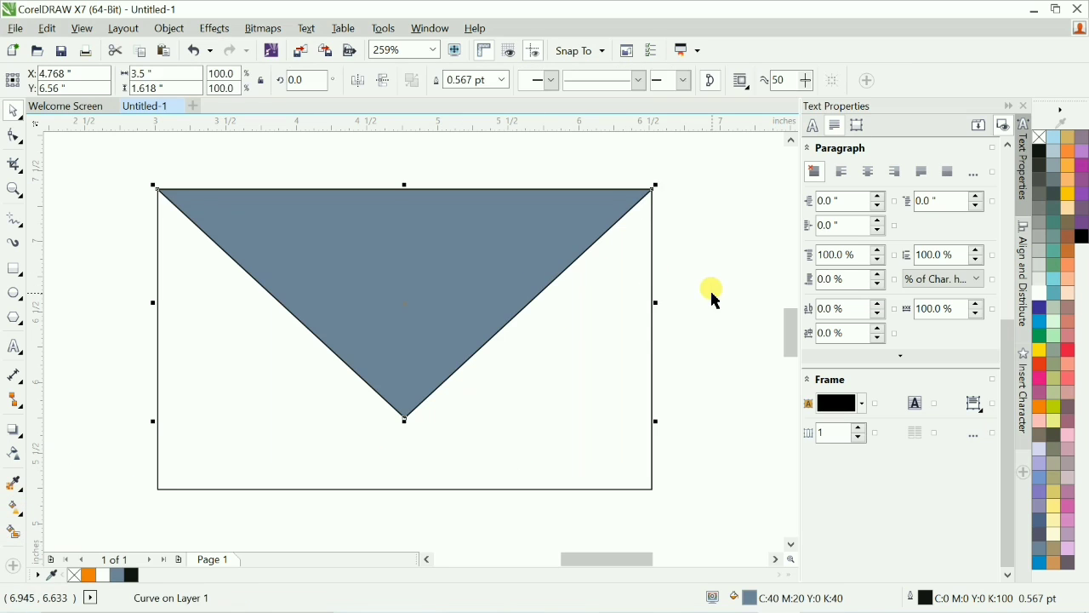
pyautogui.hotkey('ctrl', 'v')
pyautogui.click(715, 300)
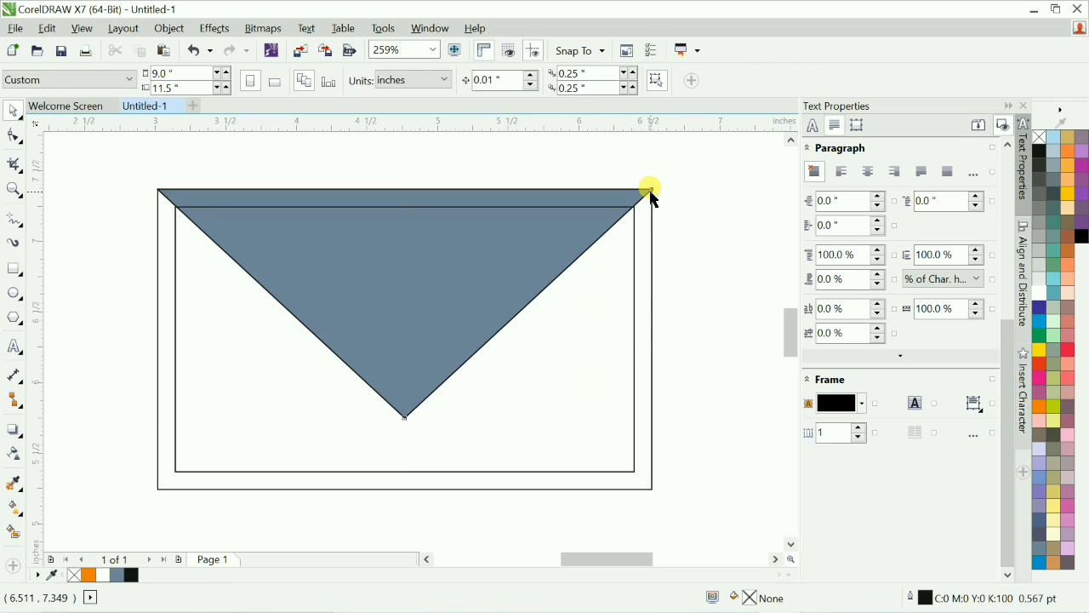
pyautogui.click(649, 192)
pyautogui.press('Delete')
pyautogui.hotkey('ctrl', 'z')
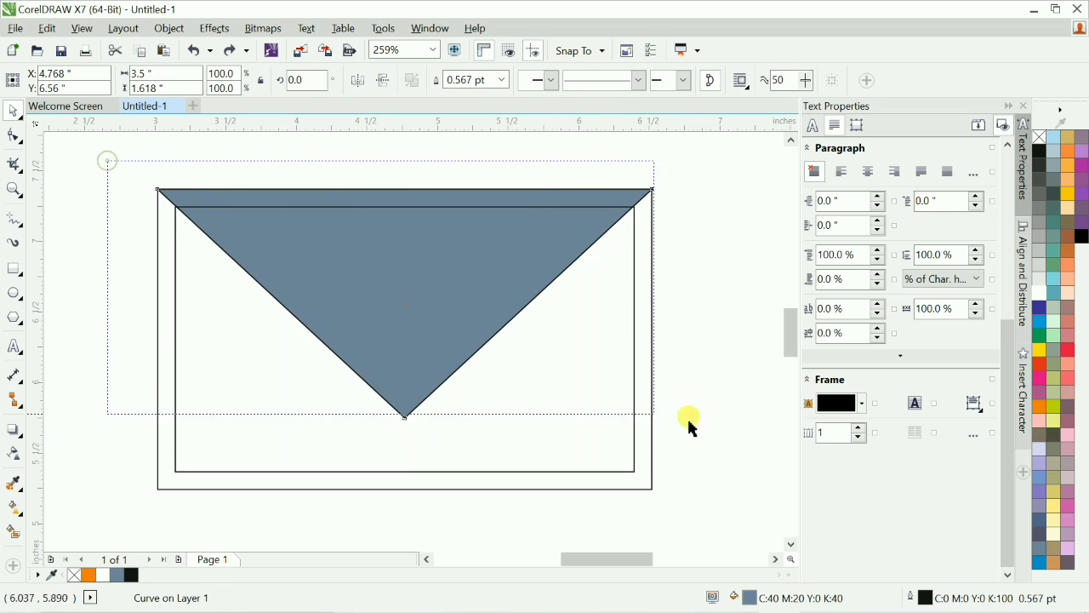
pyautogui.moveTo(689, 421); pyautogui.dragTo(754, 449)
pyautogui.click(755, 450)
pyautogui.moveTo(343, 151); pyautogui.dragTo(764, 487)
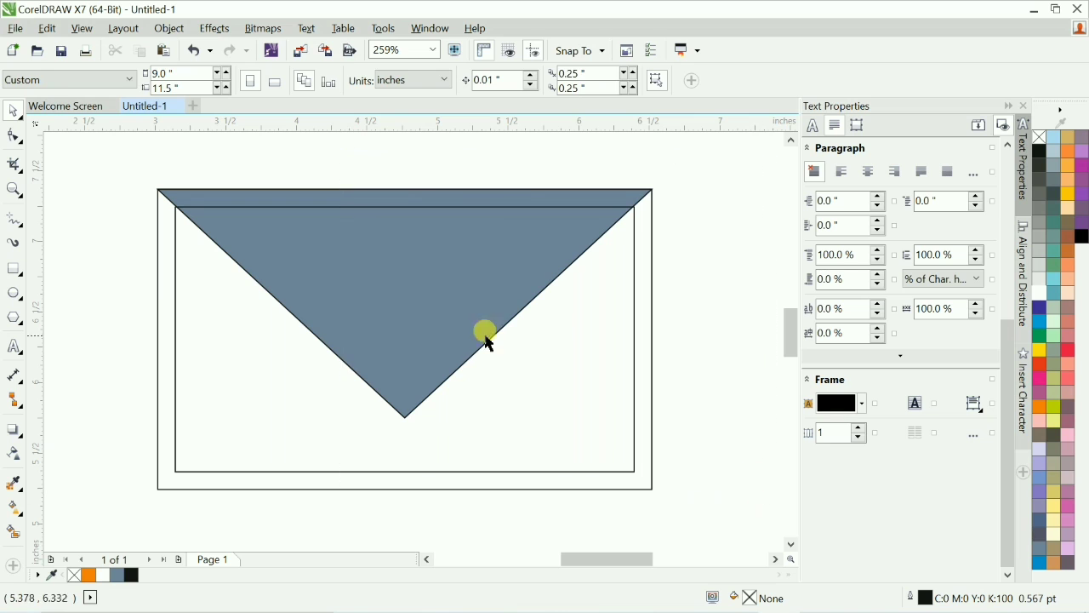
# Bring the filled triangle to the front of all objects.
pyautogui.click(433, 359)
pyautogui.keyDown('alt'); pyautogui.click(442, 348); pyautogui.keyUp('alt')
pyautogui.hotkey('shift', 'pageup')
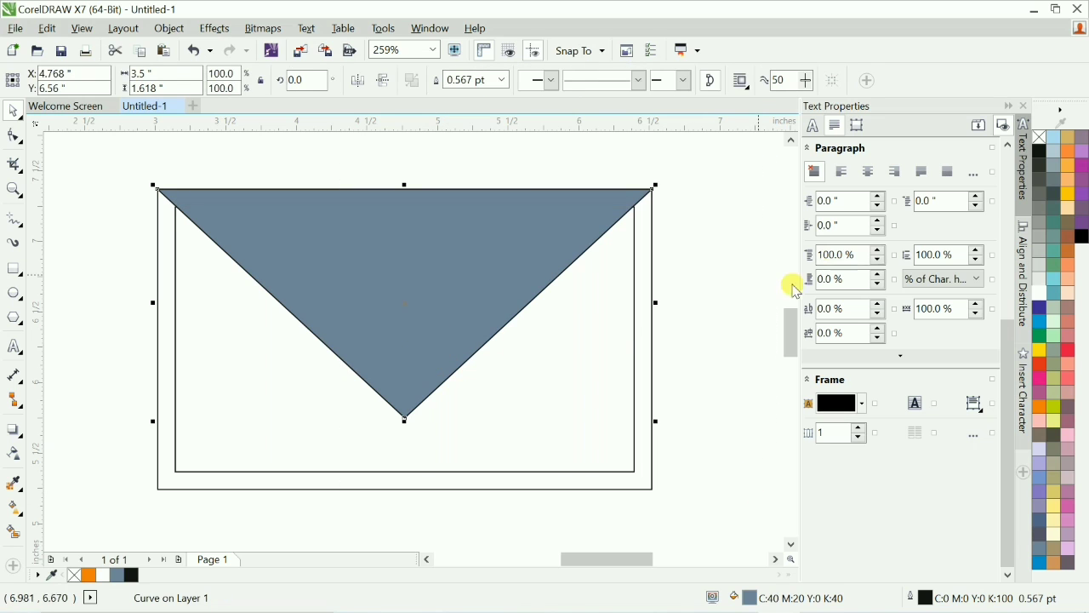
pyautogui.click(707, 309)
# Add two nodes on the triangle's sides just above its bottom point.
pyautogui.press('F2')
pyautogui.moveTo(102, 152); pyautogui.dragTo(721, 501)
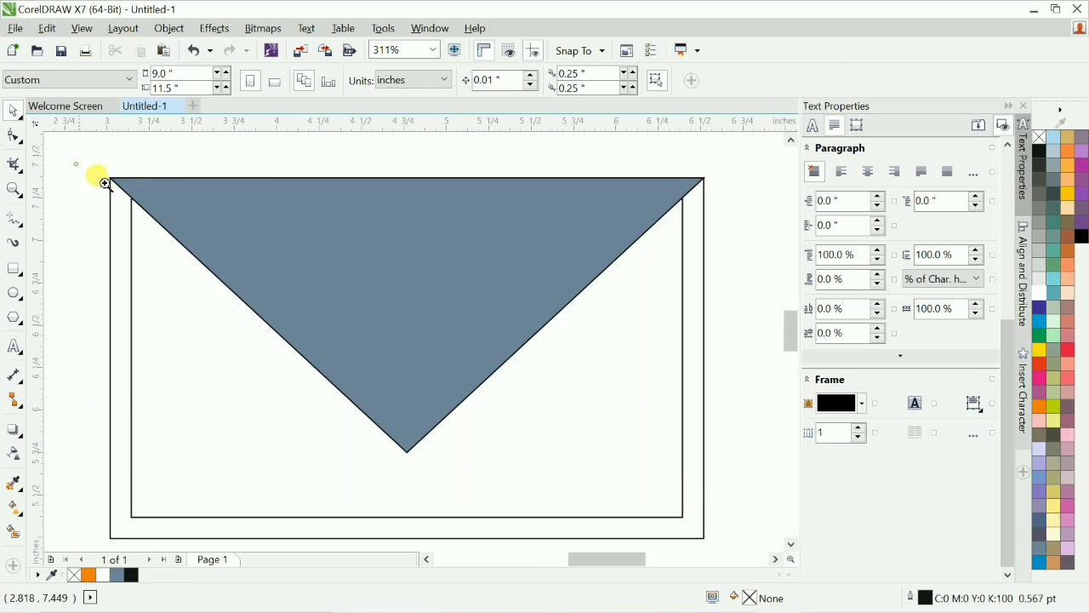
pyautogui.moveTo(105, 183); pyautogui.dragTo(738, 488)
pyautogui.click(411, 397)
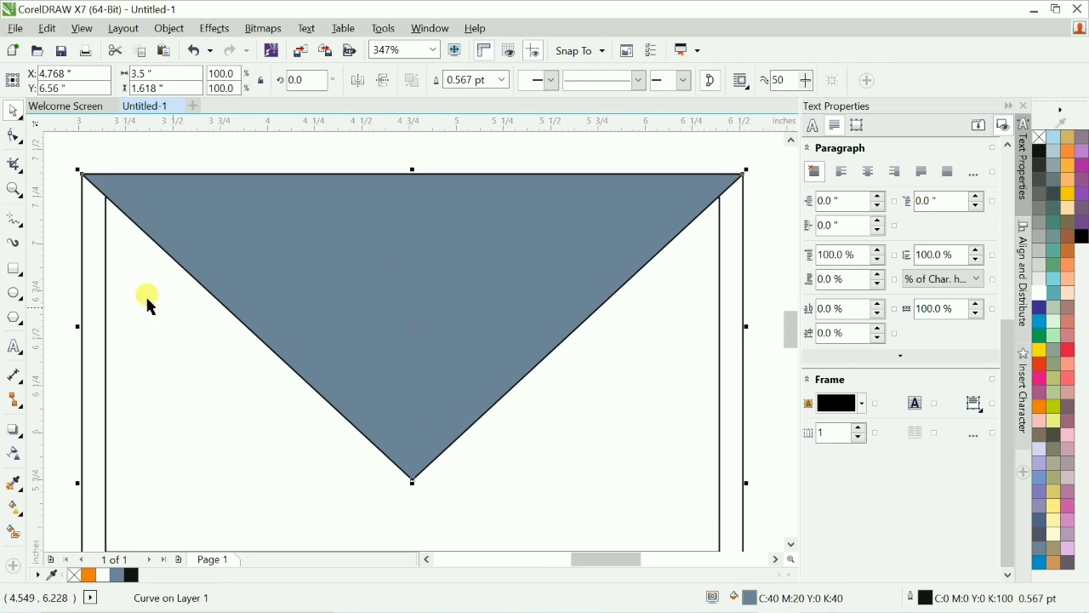
pyautogui.click(13, 136)
pyautogui.press('F2')
pyautogui.moveTo(271, 409); pyautogui.dragTo(651, 518)
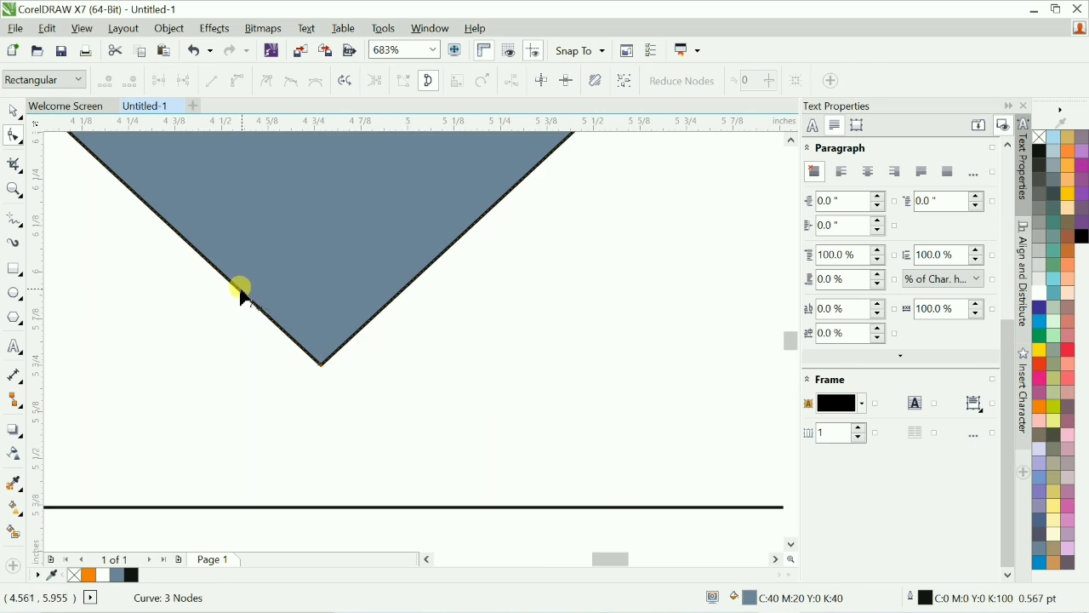
pyautogui.doubleClick(241, 290)
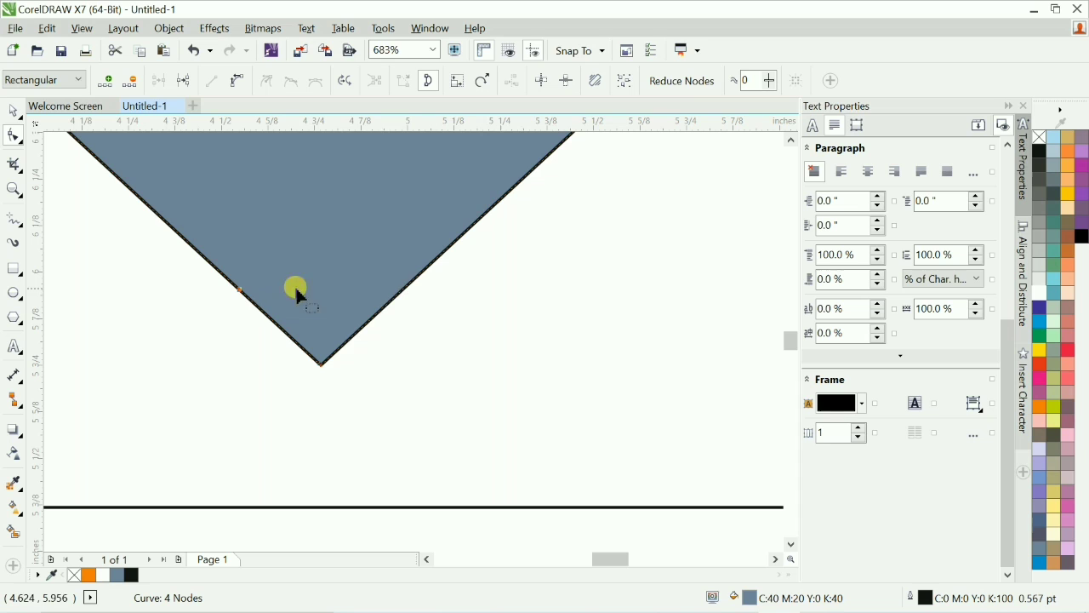
pyautogui.doubleClick(403, 292)
pyautogui.press('Delete')
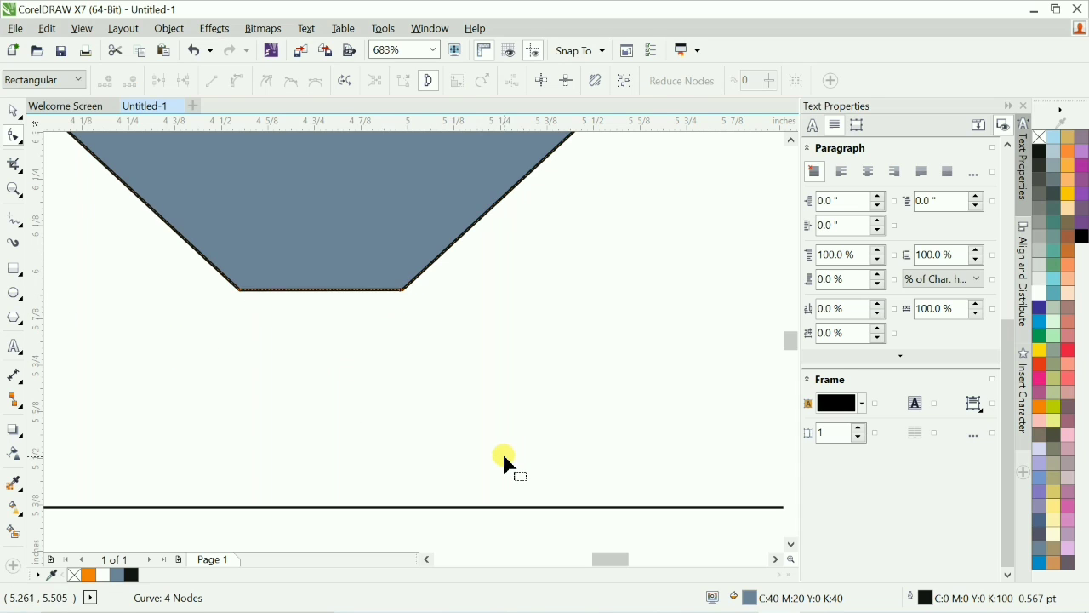
pyautogui.hotkey('ctrl', 'z')
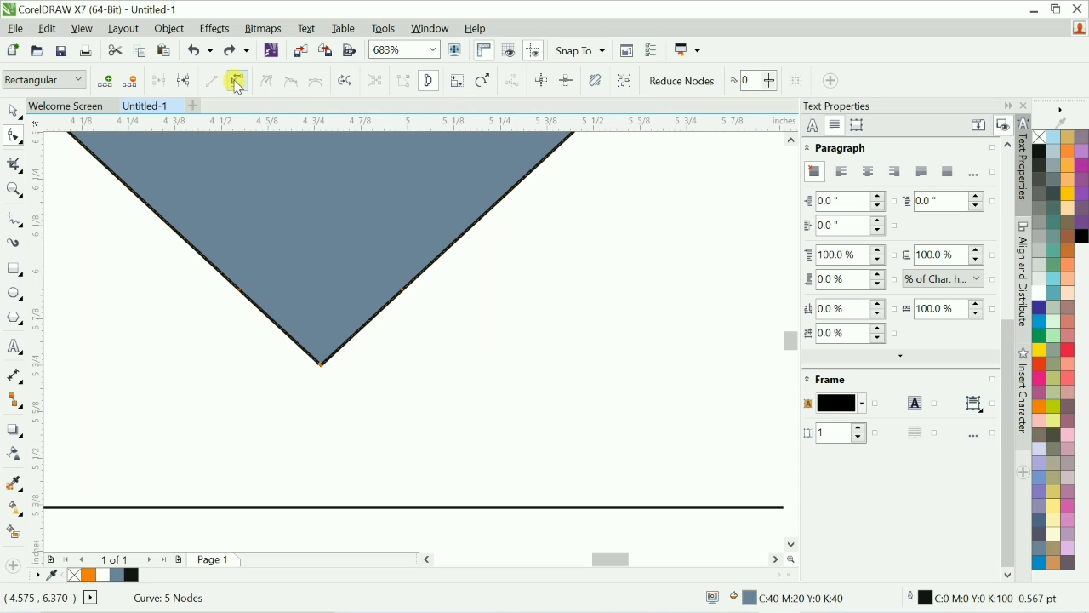
# Delete the triangle's bottom point node and adjust the curve so the tip becomes rounded.
pyautogui.press('Delete')
pyautogui.press('space')
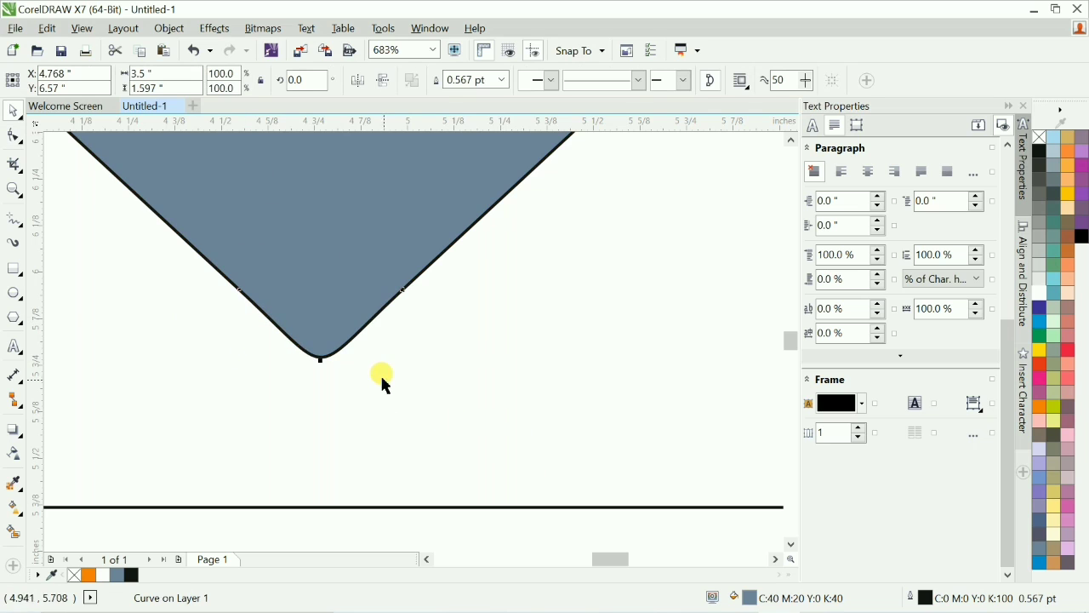
pyautogui.press('space')
pyautogui.moveTo(471, 341); pyautogui.dragTo(473, 346)
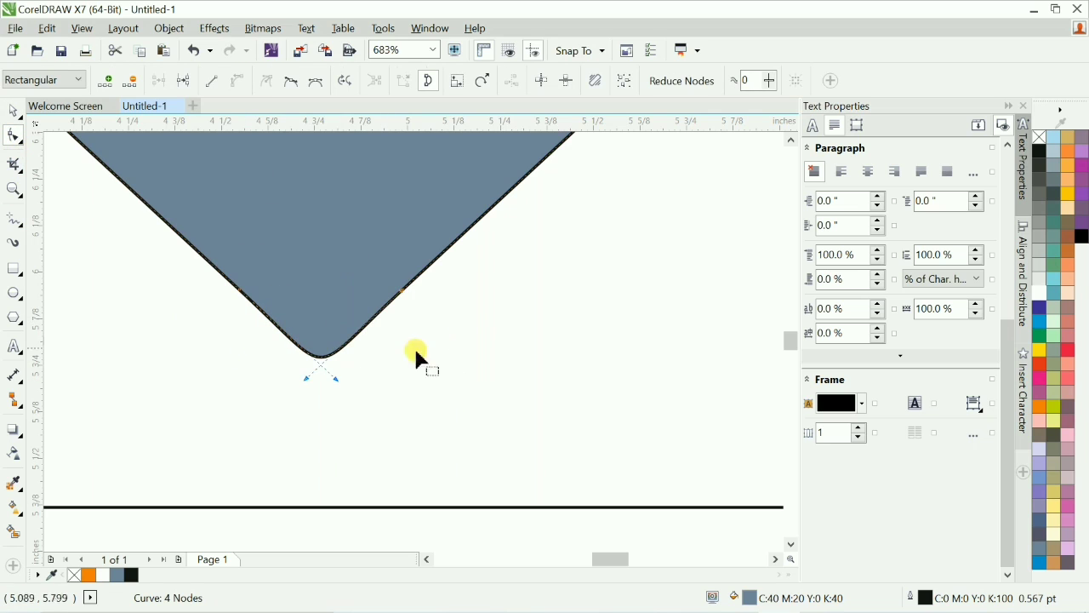
pyautogui.moveTo(156, 231); pyautogui.dragTo(285, 335)
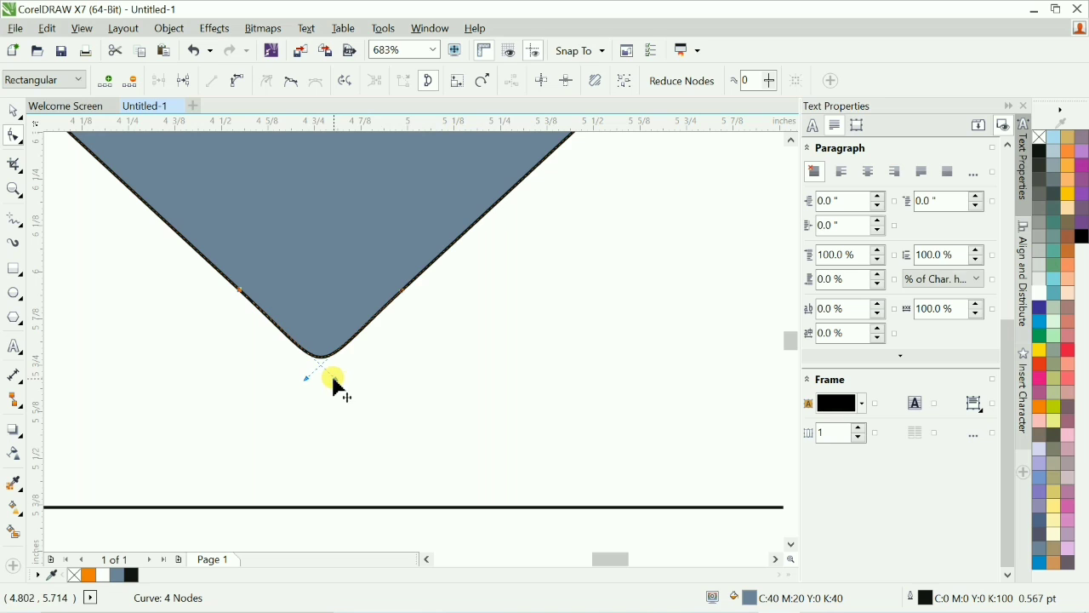
pyautogui.moveTo(333, 379)
pyautogui.mouseDown()
pyautogui.moveTo(311, 367)
pyautogui.moveTo(324, 370)
pyautogui.mouseUp()
pyautogui.click(372, 217)
pyautogui.click(306, 379)
pyautogui.press('space')
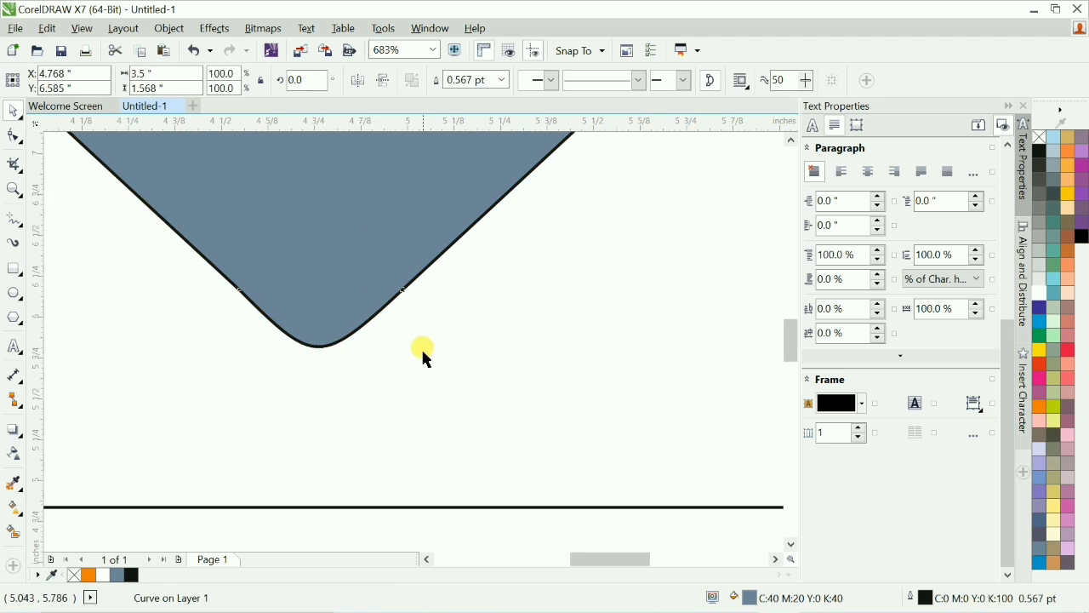
# Fill the envelope rectangle with orange.
pyautogui.scroll(-5, 423, 357)
pyautogui.click(640, 393)
pyautogui.scroll(3, 393, 328)
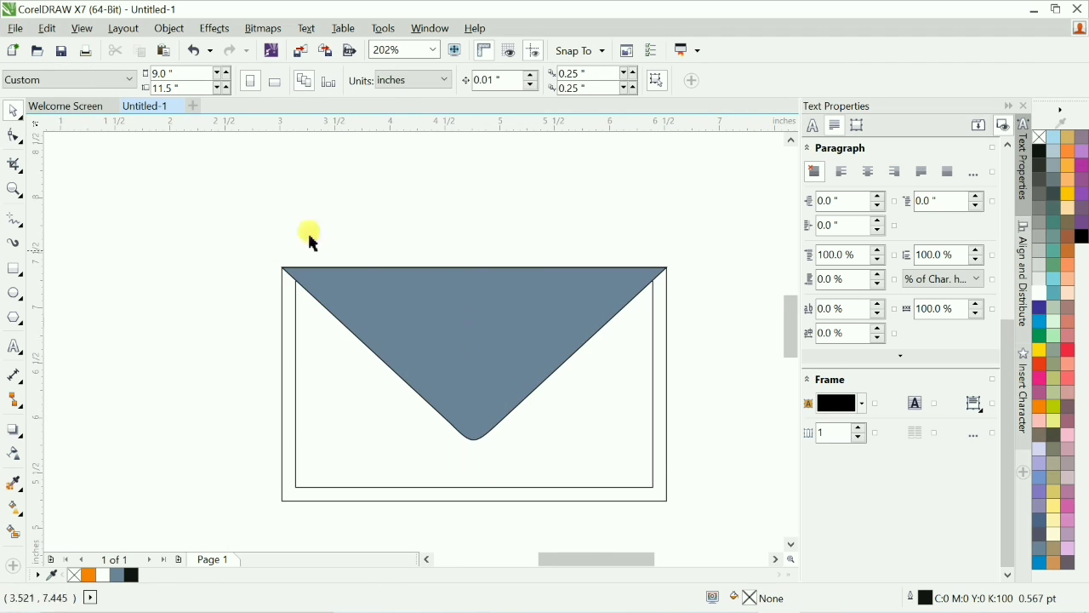
pyautogui.moveTo(244, 201); pyautogui.dragTo(703, 456)
pyautogui.click(663, 437)
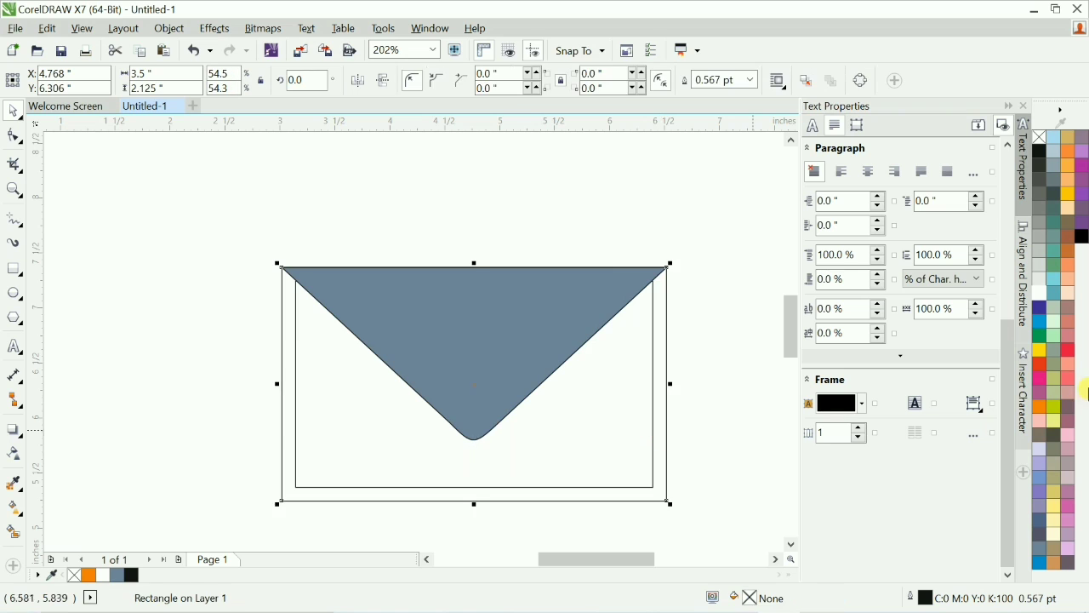
pyautogui.click(1042, 410)
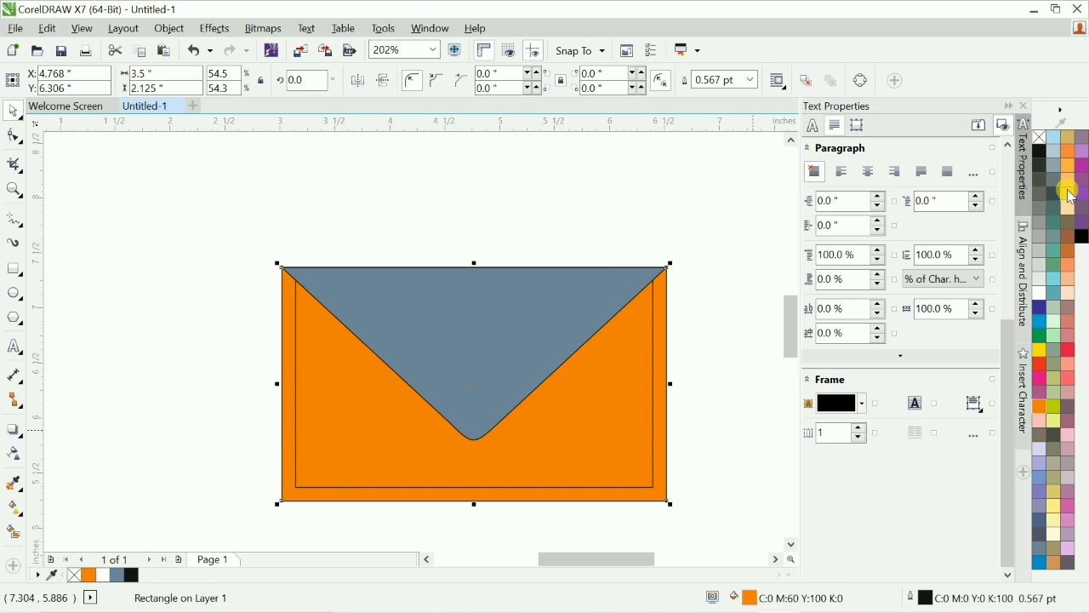
# Fill the triangular flap with yellow and remove its outline.
pyautogui.click(600, 300)
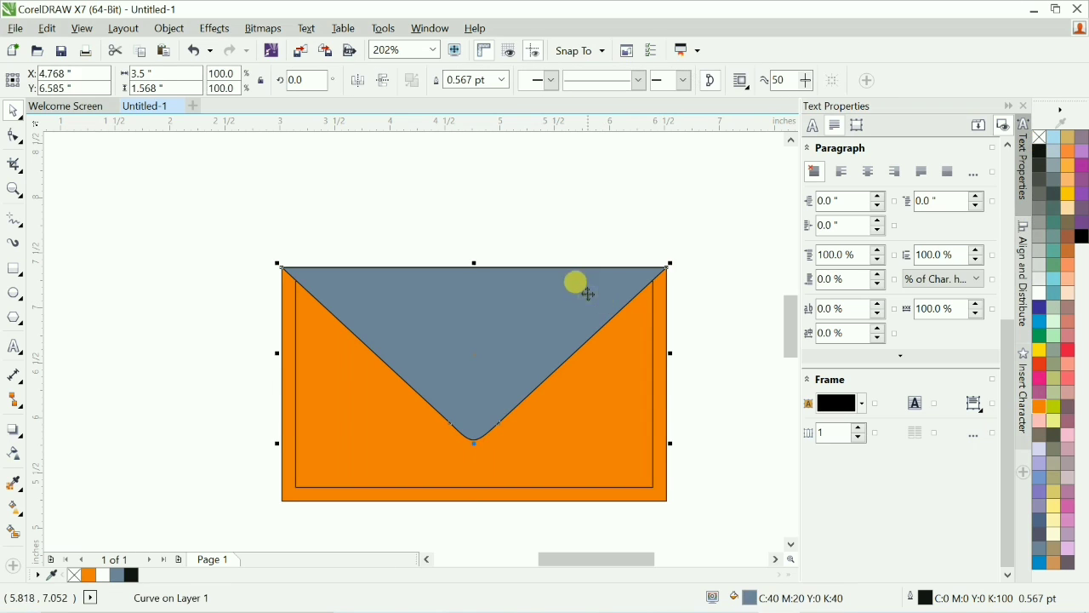
pyautogui.moveTo(588, 293); pyautogui.dragTo(645, 257)
pyautogui.hotkey('ctrl', 'z')
pyautogui.click(1067, 195)
pyautogui.rightClick(1040, 137)
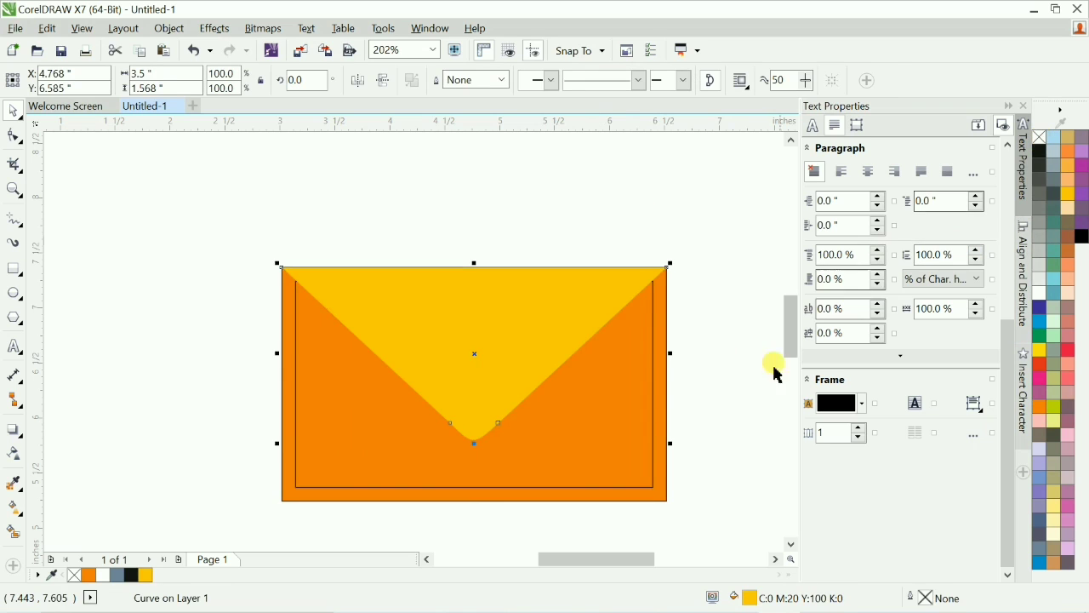
# Apply an outward contour to the yellow flap with the Contour tool and break the contour apart.
pyautogui.click(745, 415)
pyautogui.press('F2')
pyautogui.moveTo(200, 209); pyautogui.dragTo(716, 529)
pyautogui.press('F2')
pyautogui.moveTo(116, 143); pyautogui.dragTo(752, 519)
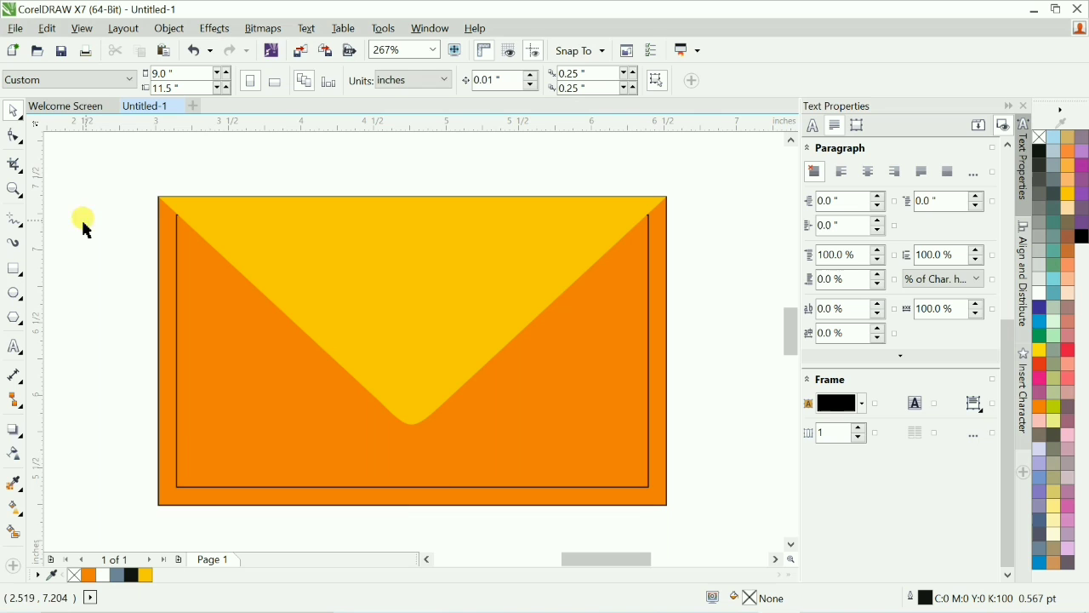
pyautogui.click(14, 428)
pyautogui.click(53, 448)
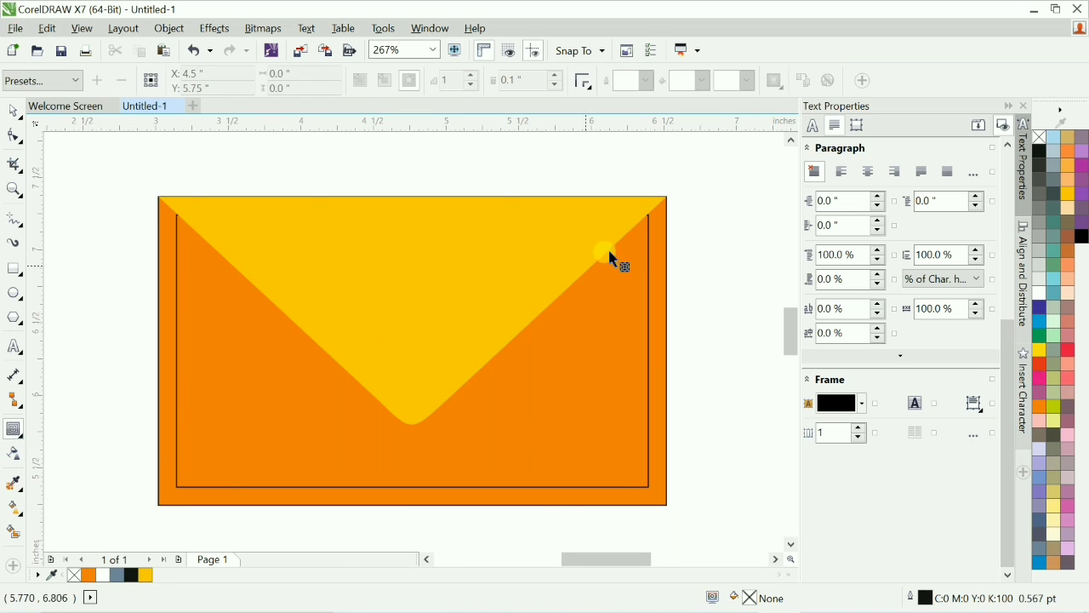
pyautogui.moveTo(483, 332); pyautogui.dragTo(590, 441)
pyautogui.hotkey('ctrl', 'k')
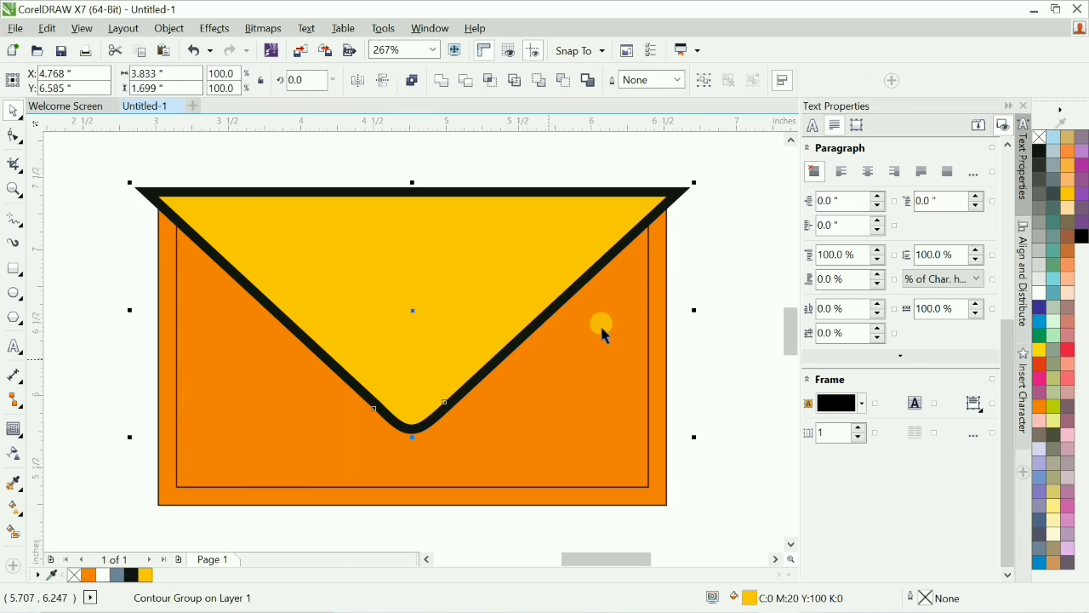
# Give the separated contour shape an outline colour and remove its fill.
pyautogui.click(713, 264)
pyautogui.moveTo(672, 191); pyautogui.dragTo(722, 214)
pyautogui.hotkey('ctrl', 'z')
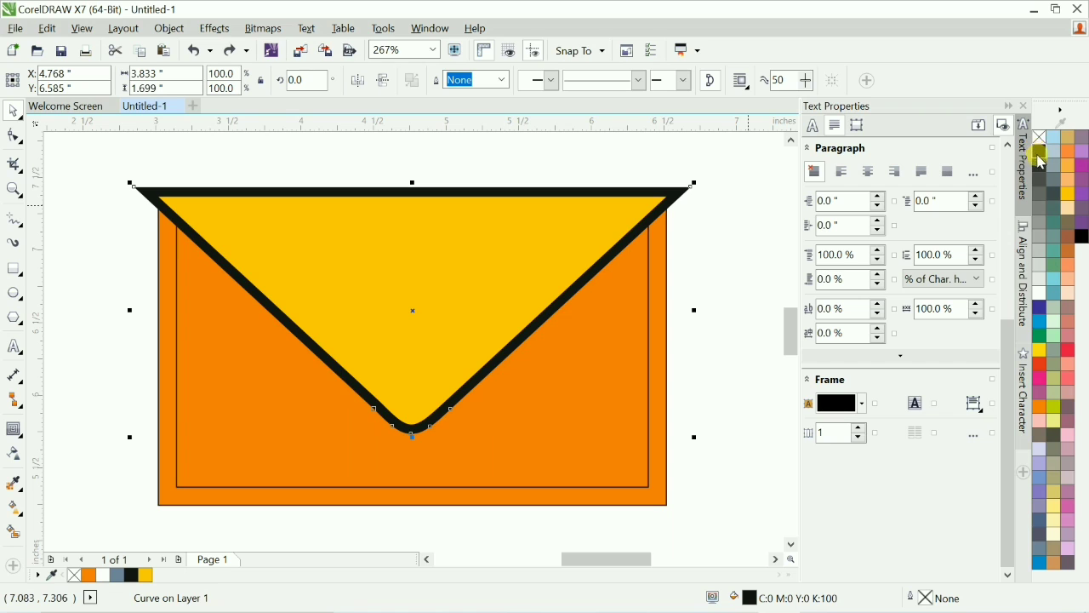
pyautogui.rightClick(1040, 293)
pyautogui.click(1039, 137)
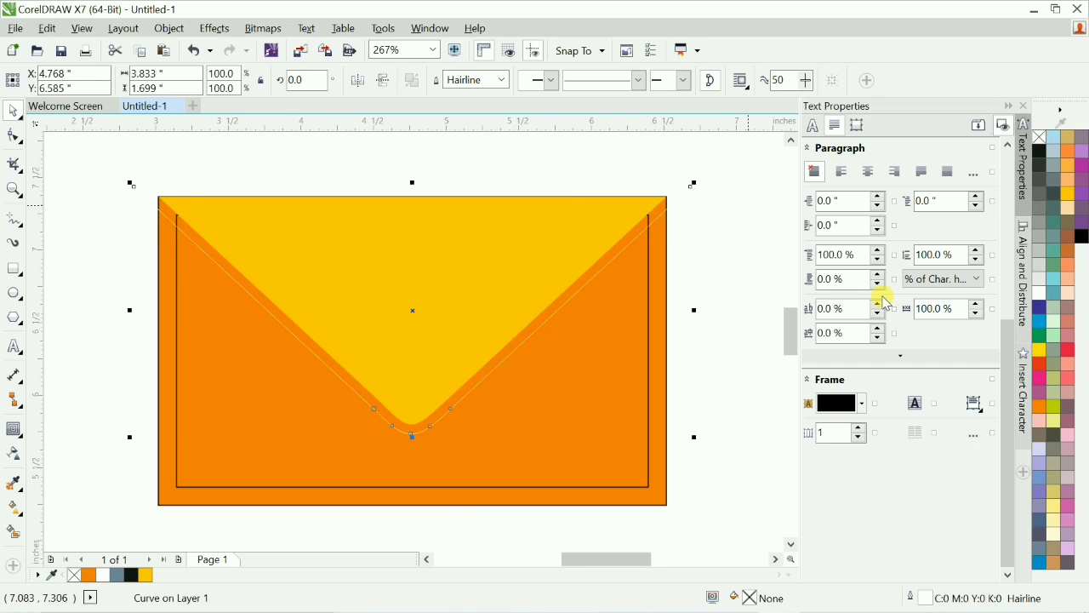
# Set the separated contour shape's outline width to 1 pt.
pyautogui.press('F12')
pyautogui.press('Tab')
pyautogui.write('1')
pyautogui.press('Return')
pyautogui.click(726, 294)
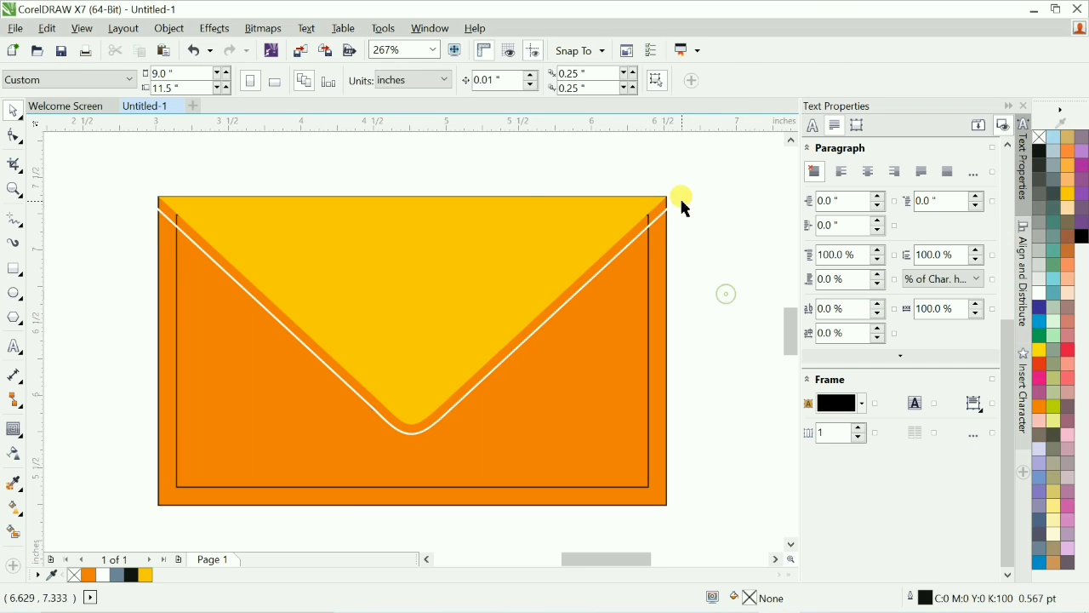
# Give the contour shape a light yellow outline colour.
pyautogui.click(673, 205)
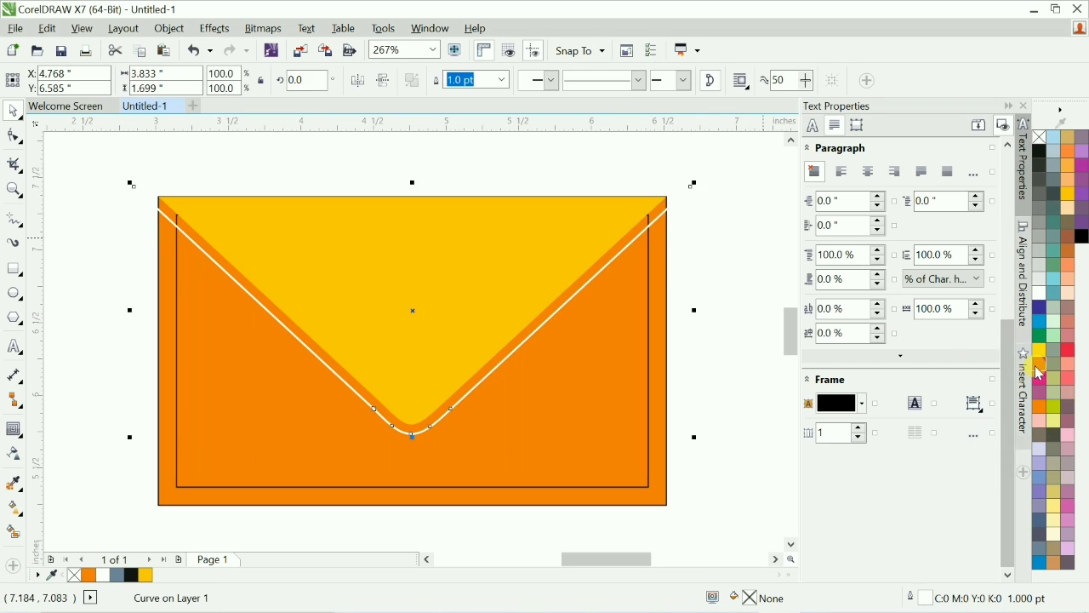
pyautogui.rightClick(1053, 505)
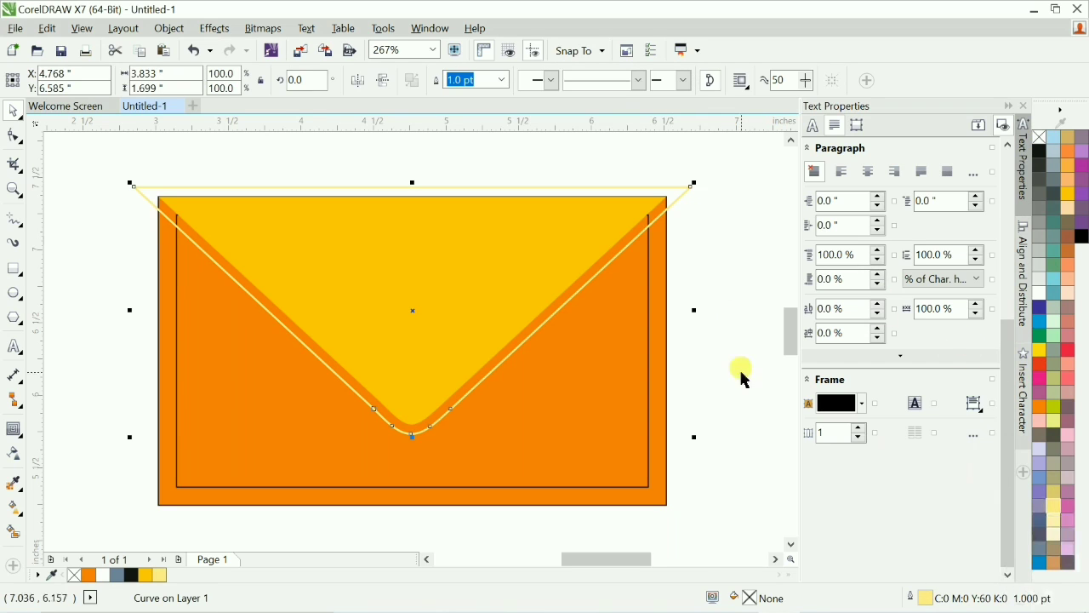
pyautogui.click(675, 341)
pyautogui.click(661, 333)
pyautogui.click(710, 323)
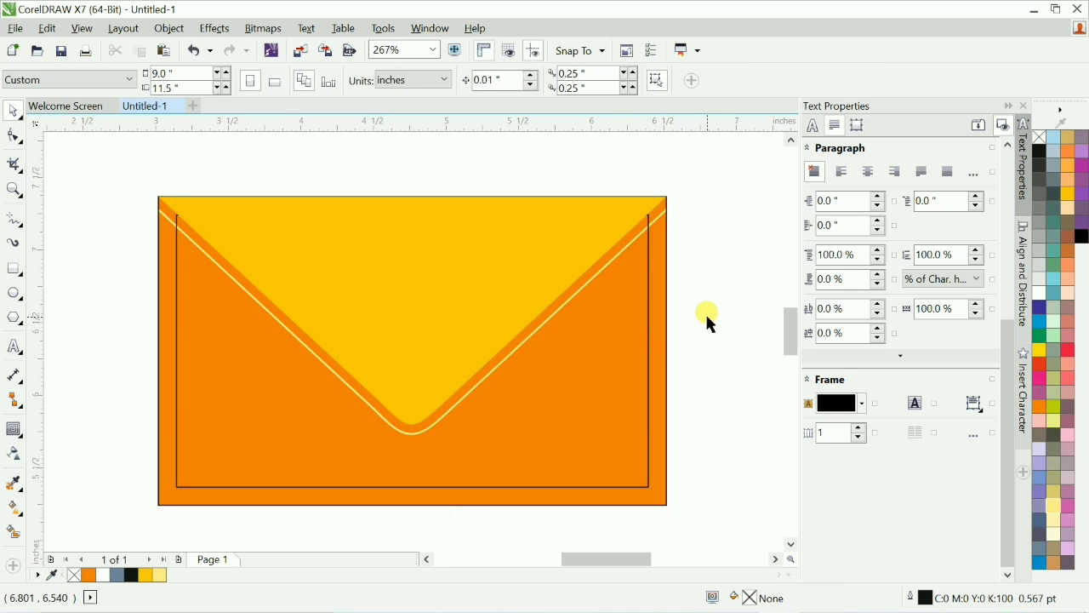
# Add a downward drop shadow to the yellow flap with the Drop Shadow tool.
pyautogui.moveTo(485, 367); pyautogui.dragTo(567, 423)
pyautogui.scroll(-2, 568, 423)
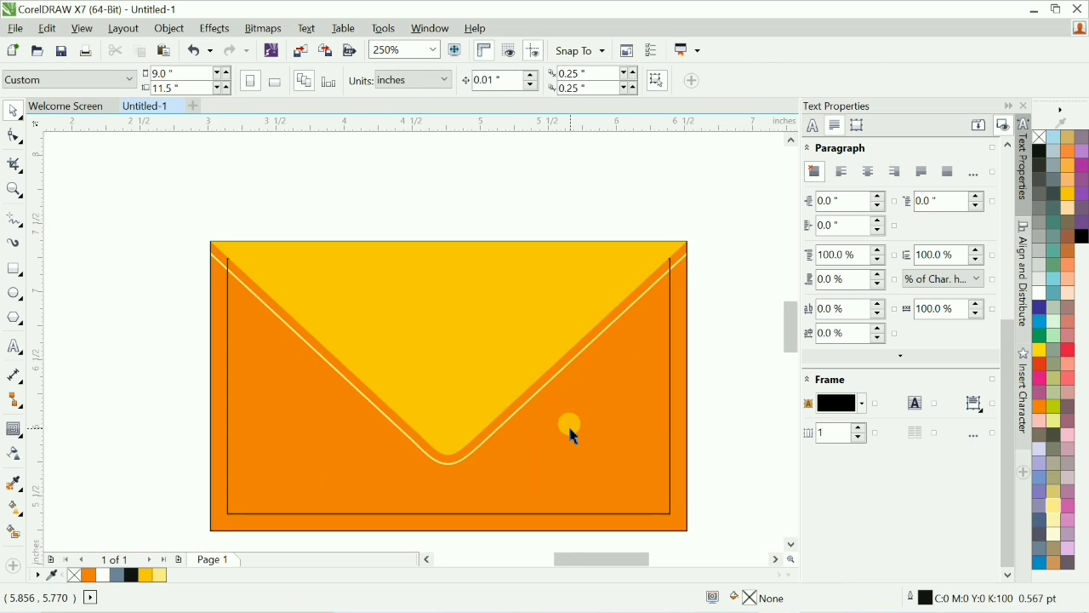
pyautogui.press('F4')
pyautogui.hotkey('shift', 'F4')
pyautogui.press('F2')
pyautogui.moveTo(274, 245); pyautogui.dragTo(534, 394)
pyautogui.press('F2')
pyautogui.moveTo(225, 235); pyautogui.dragTo(654, 438)
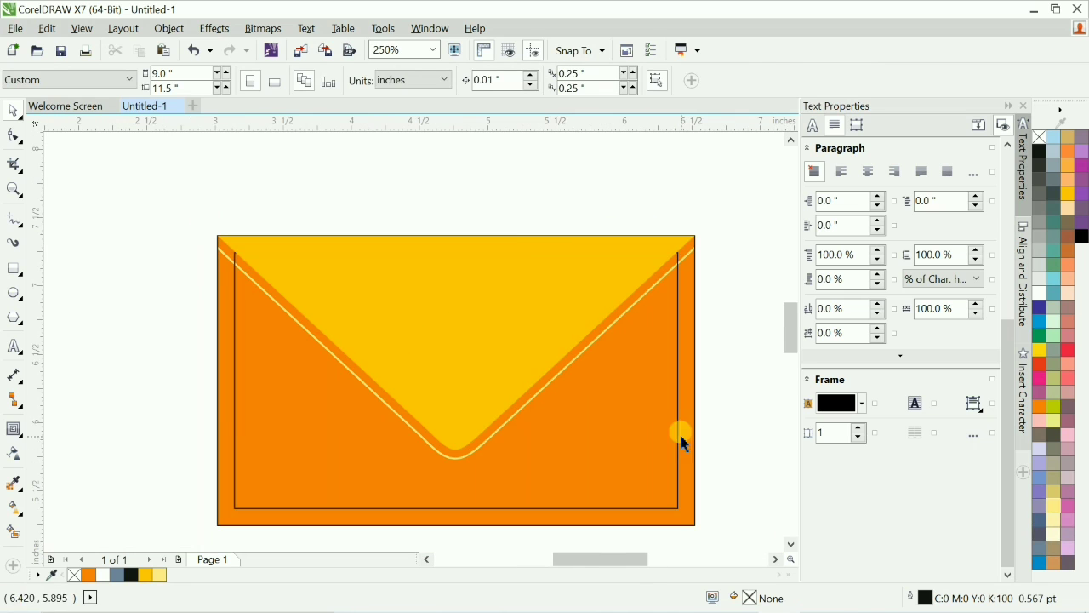
pyautogui.click(586, 244)
pyautogui.moveTo(589, 244); pyautogui.dragTo(559, 244)
pyautogui.hotkey('ctrl', 'z')
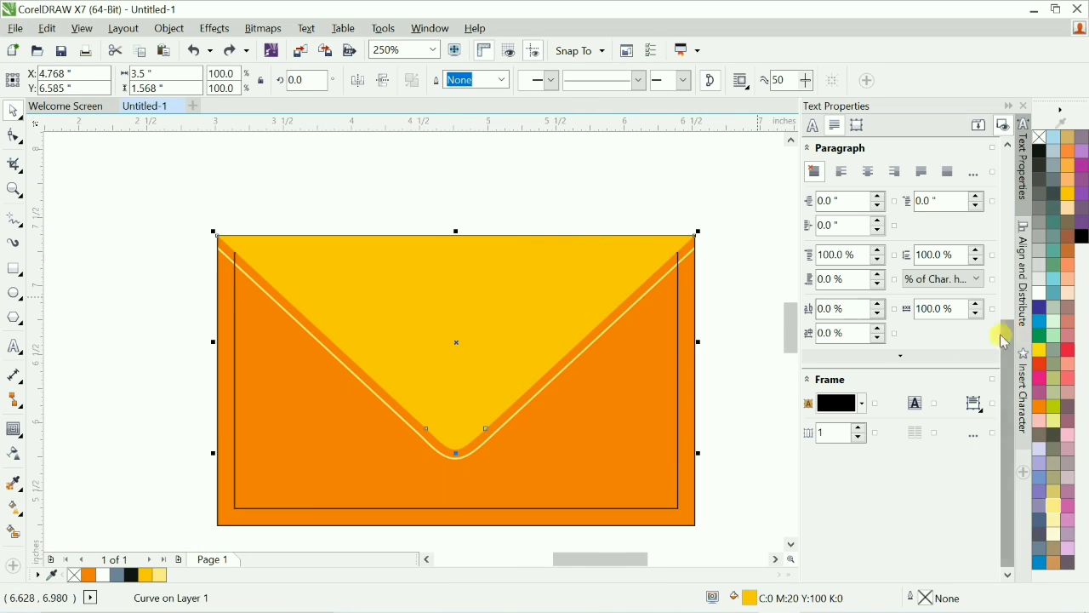
pyautogui.click(15, 436)
pyautogui.click(70, 428)
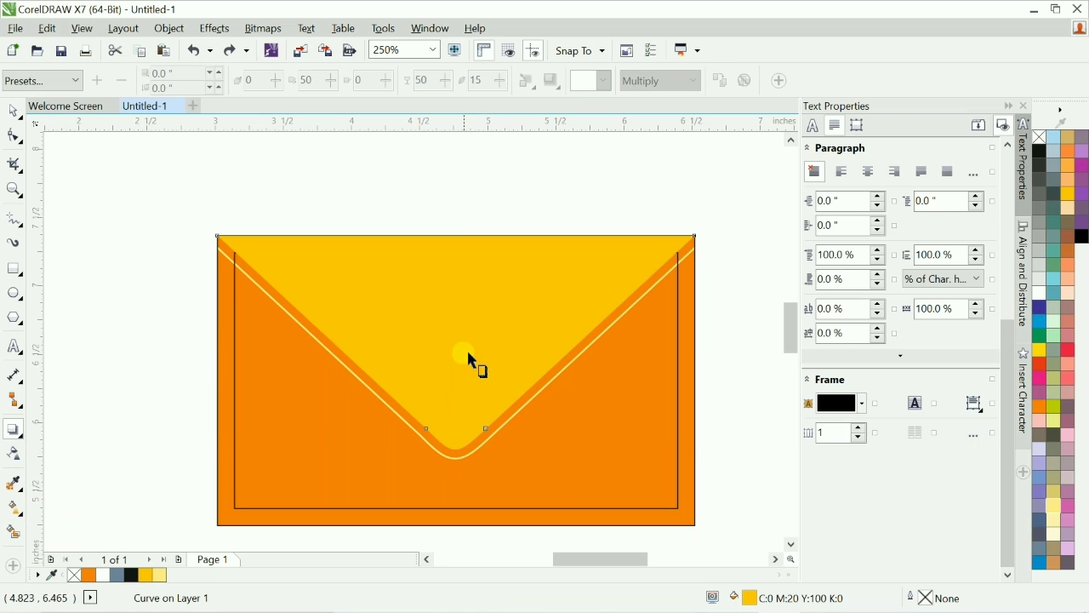
pyautogui.moveTo(457, 343); pyautogui.dragTo(460, 458)
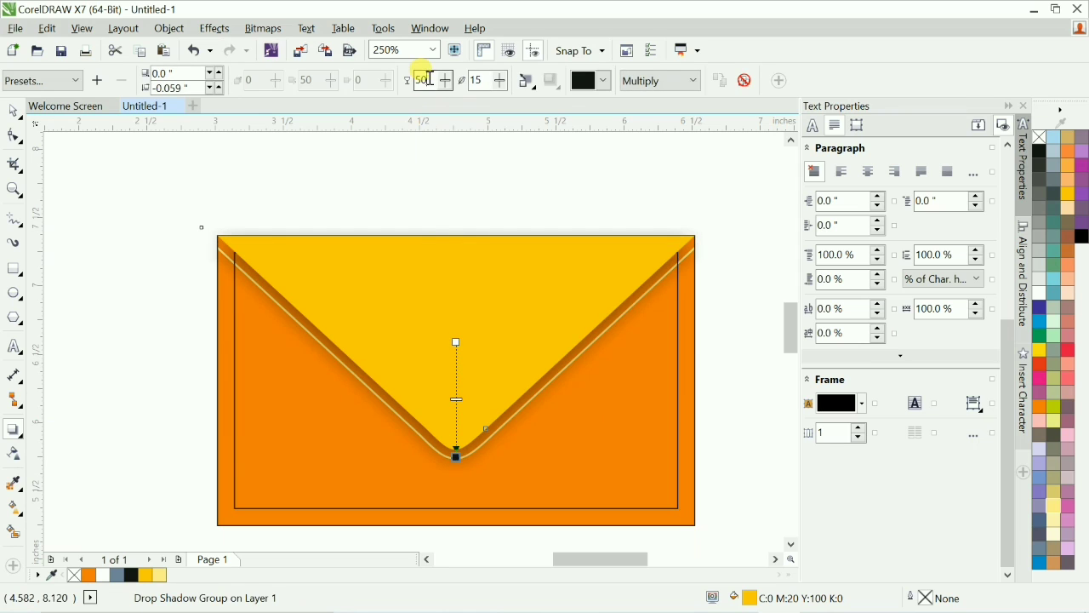
# Set the flap shadow's opacity to 25 and its feathering to 4.
pyautogui.doubleClick(480, 80)
pyautogui.write('5')
pyautogui.press('Return')
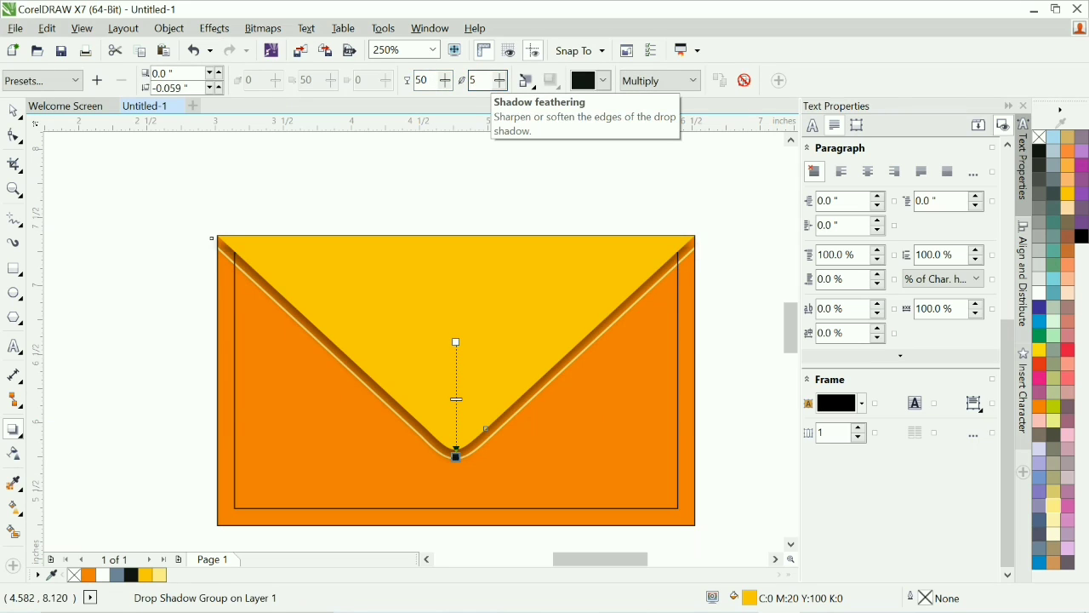
pyautogui.doubleClick(422, 80)
pyautogui.write('25')
pyautogui.press('Return')
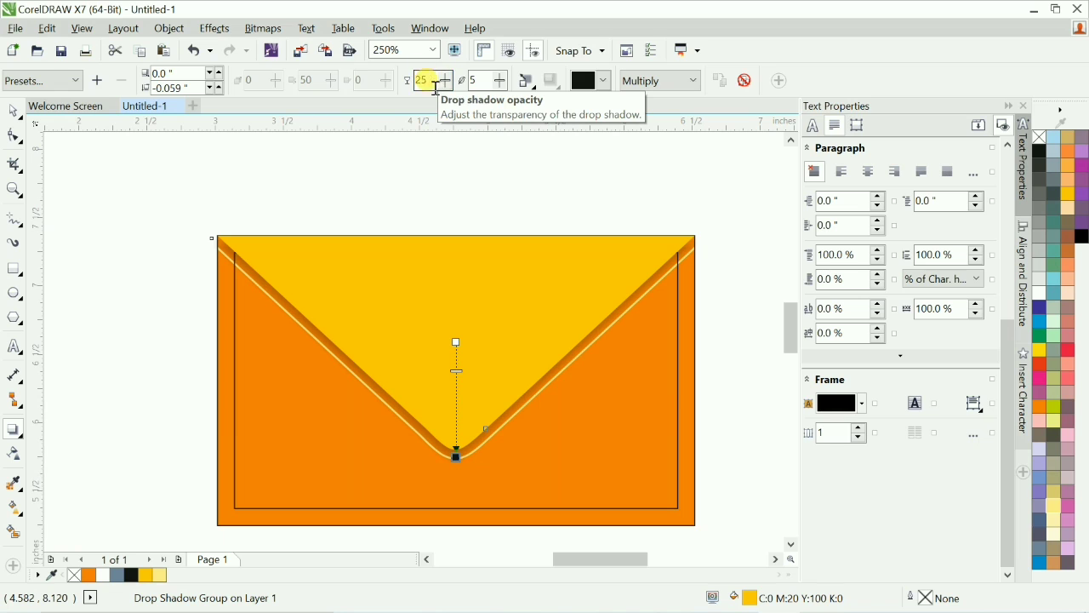
pyautogui.press('Tab')
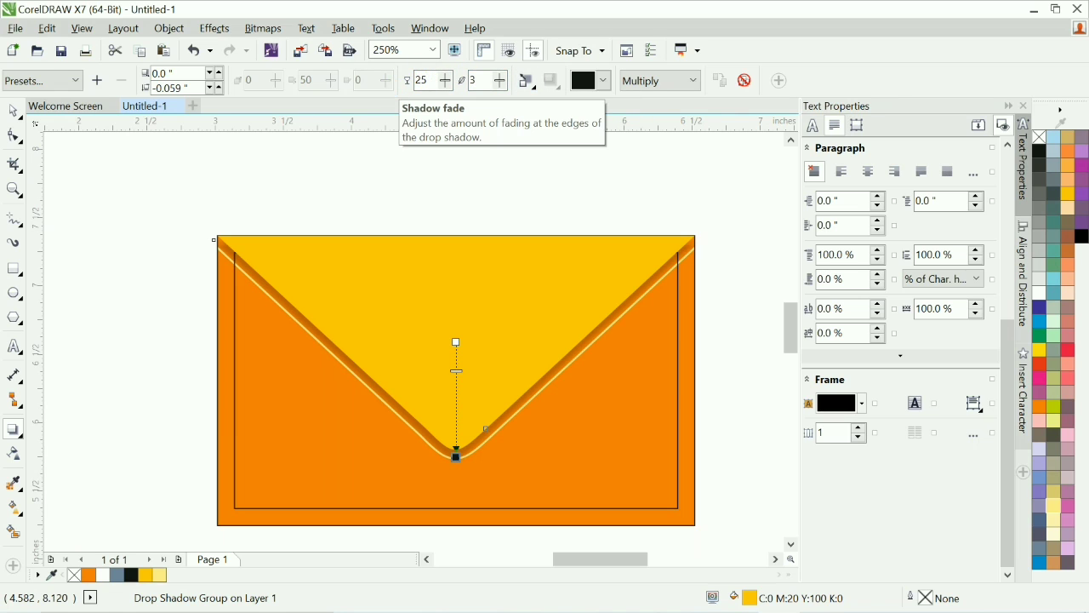
pyautogui.moveTo(477, 80); pyautogui.dragTo(409, 86)
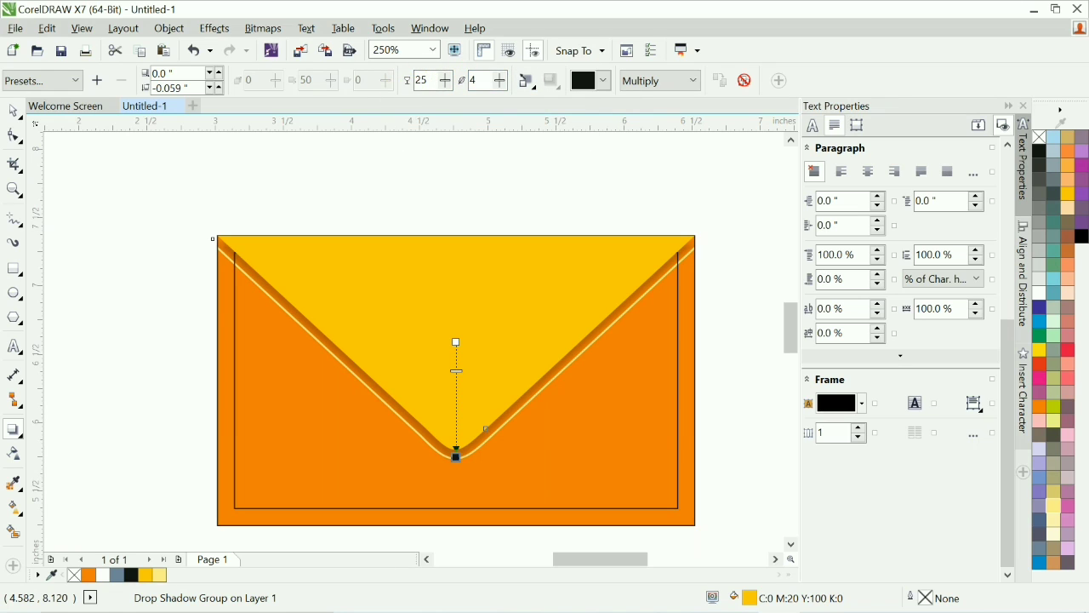
pyautogui.click(736, 300)
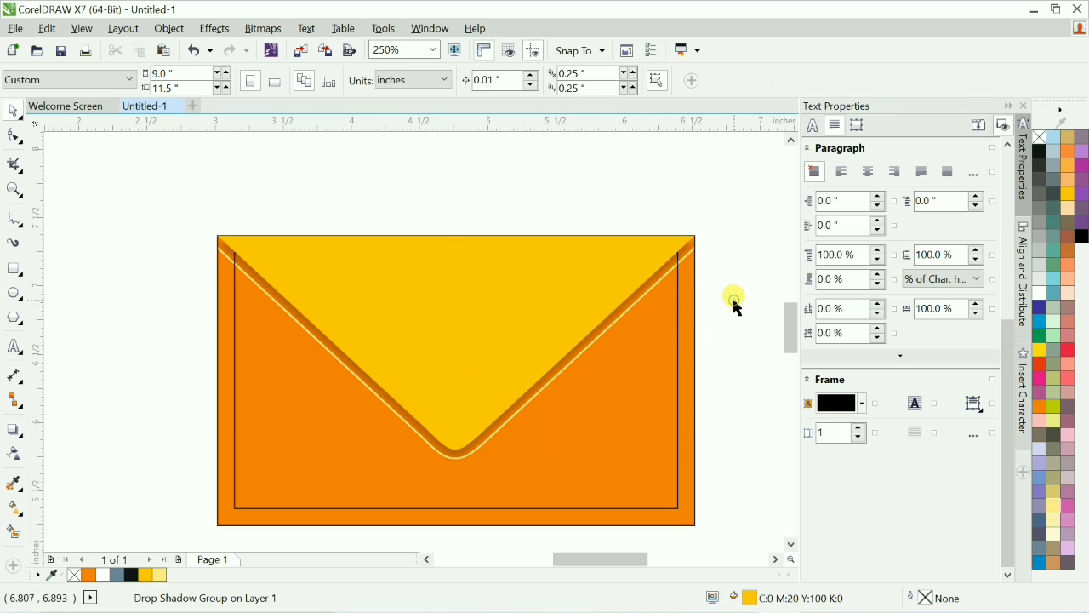
# Delete the light yellow contour outline around the flap.
pyautogui.scroll(2, 737, 306)
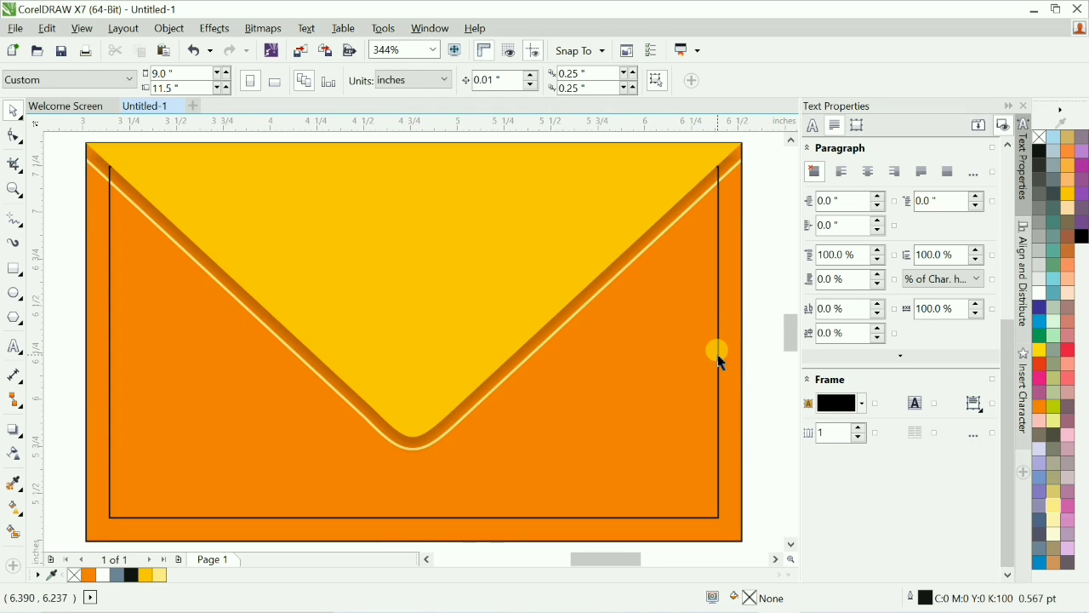
pyautogui.hotkey('shift', 'F4')
pyautogui.press('F2')
pyautogui.moveTo(296, 243); pyautogui.dragTo(546, 409)
pyautogui.press('F2')
pyautogui.moveTo(216, 212); pyautogui.dragTo(640, 452)
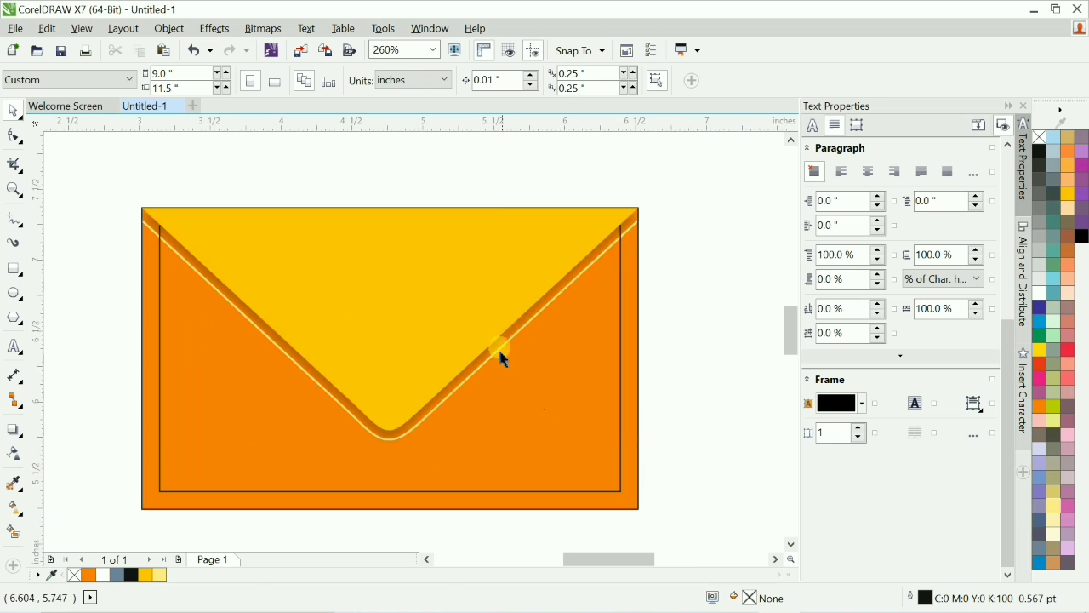
pyautogui.click(538, 325)
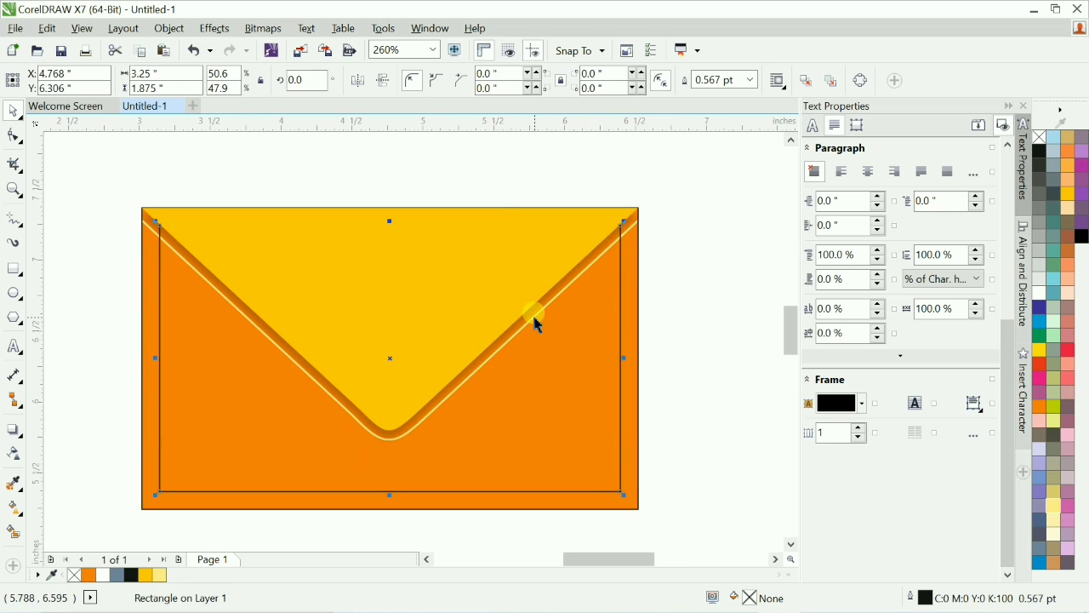
pyautogui.keyDown('ctrl'); pyautogui.click(638, 234); pyautogui.keyUp('ctrl')
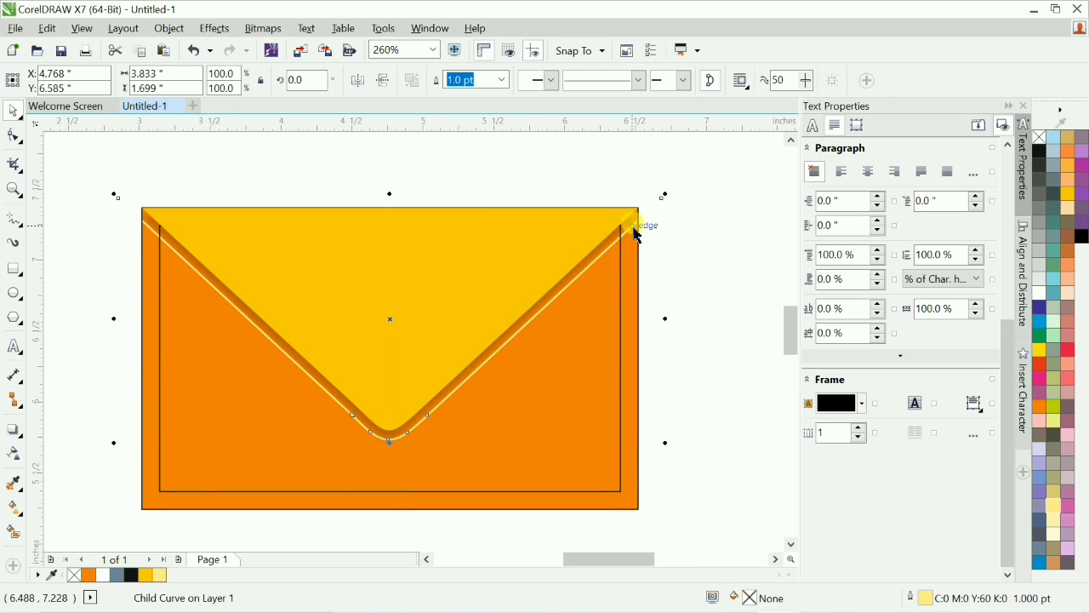
pyautogui.press('Delete')
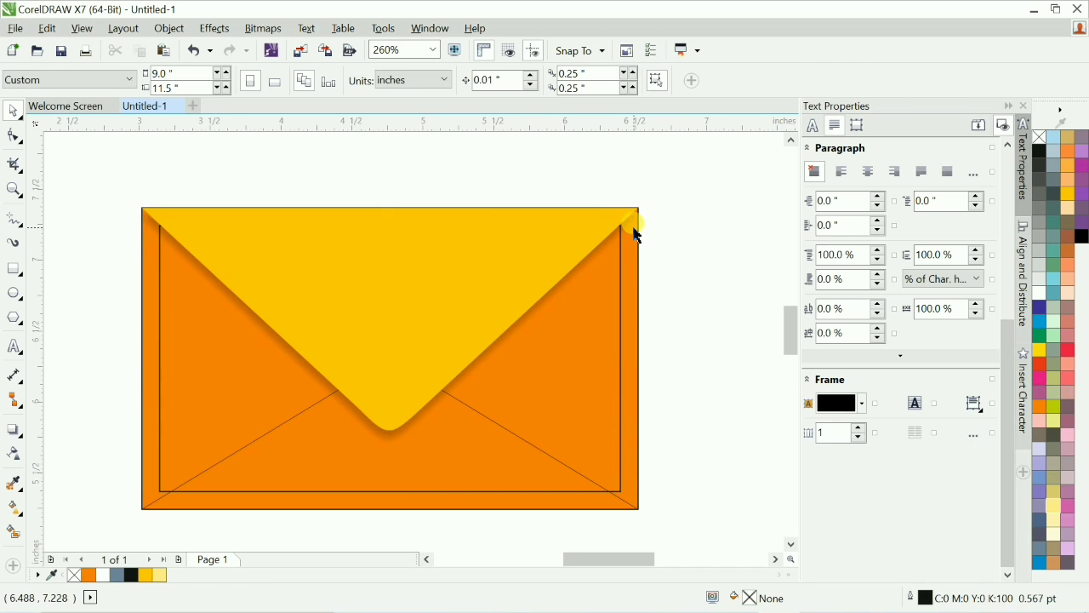
pyautogui.click(622, 287)
pyautogui.click(653, 331)
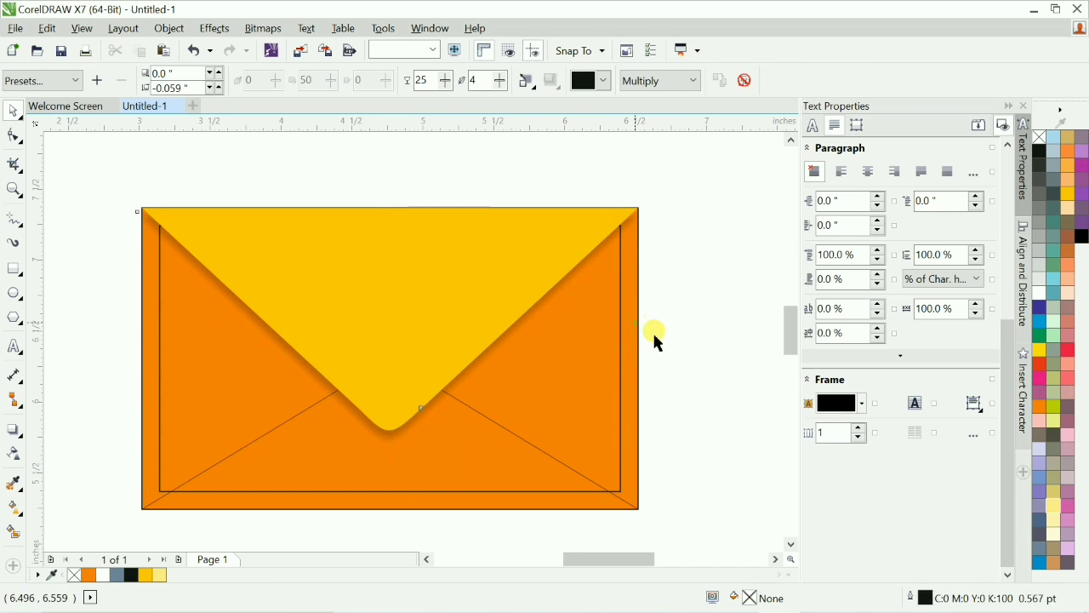
pyautogui.click(624, 352)
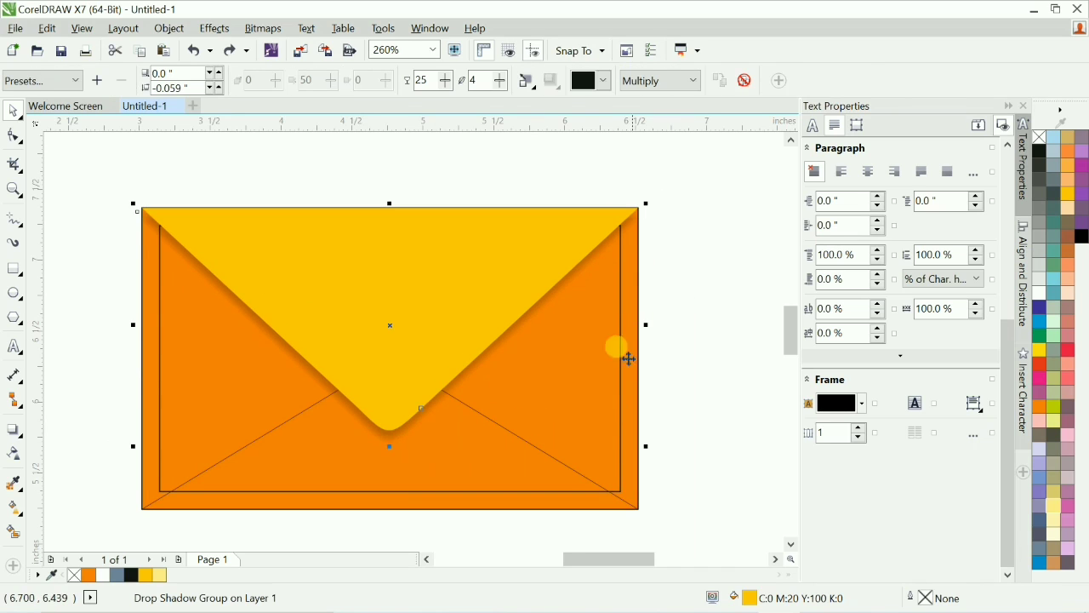
pyautogui.click(635, 502)
pyautogui.click(727, 448)
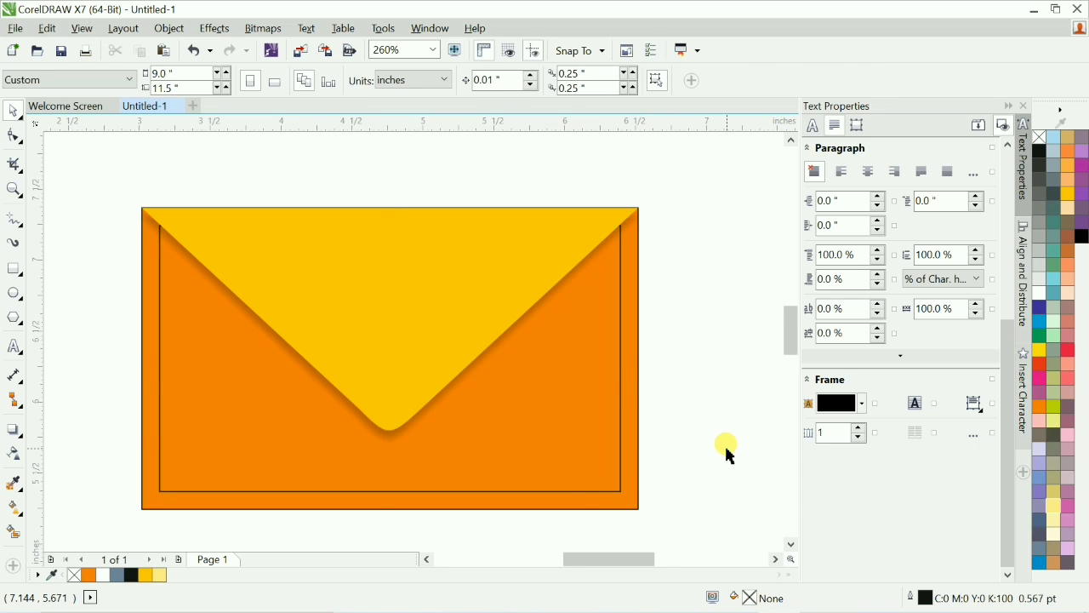
# Paste the copied light yellow contour outline back over the shadowed flap.
pyautogui.scroll(-5, 725, 443)
pyautogui.moveTo(407, 323); pyautogui.dragTo(562, 403)
pyautogui.press('F2')
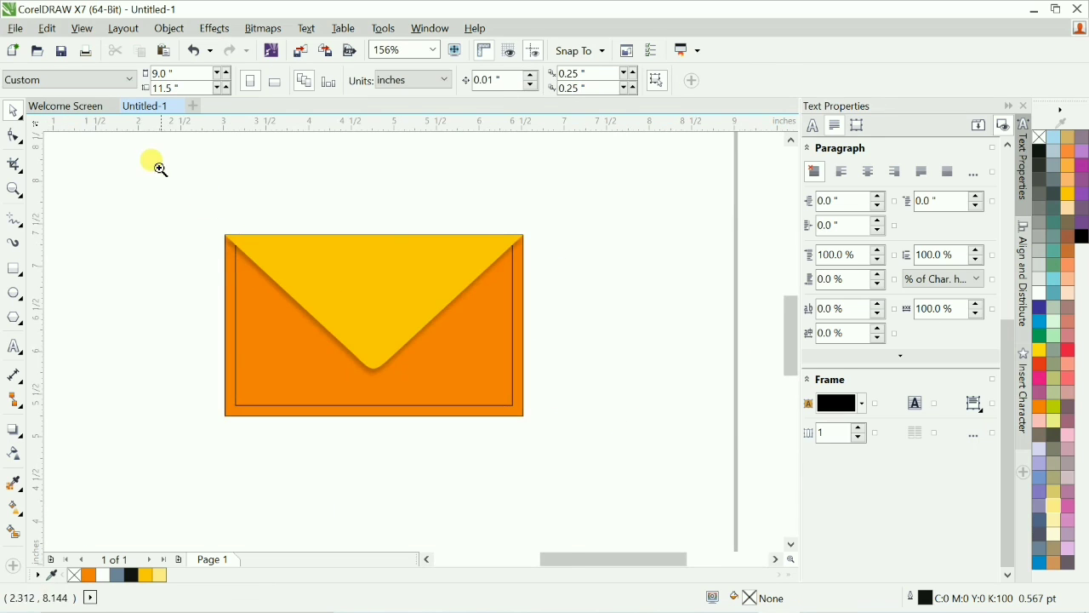
pyautogui.moveTo(159, 165); pyautogui.dragTo(618, 446)
pyautogui.hotkey('ctrl', 'v')
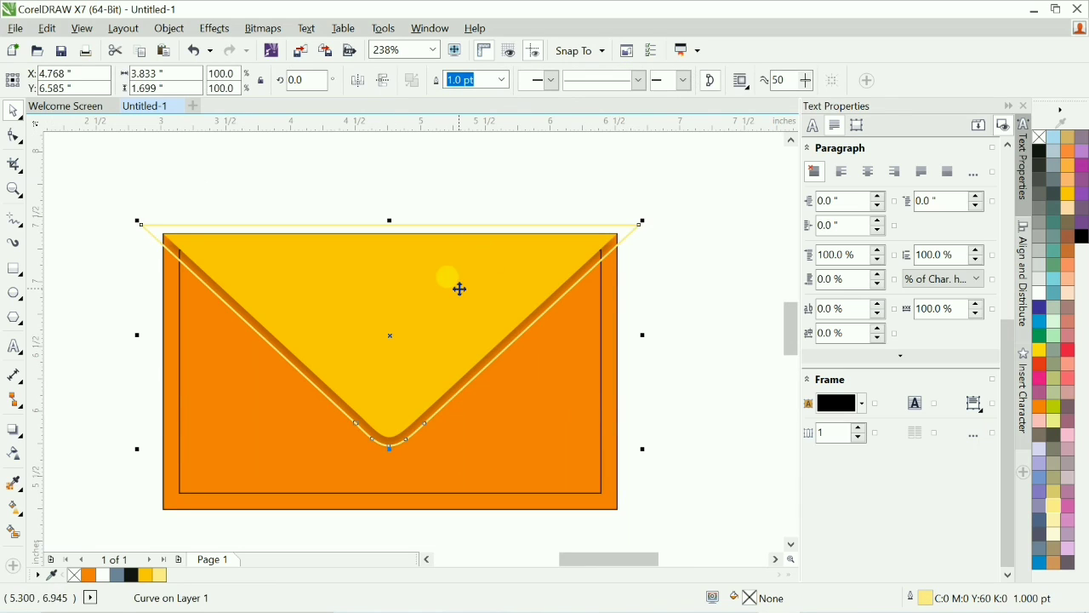
# Nudge the pasted contour outline slightly down to line up with the flap.
pyautogui.moveTo(452, 304); pyautogui.dragTo(494, 303)
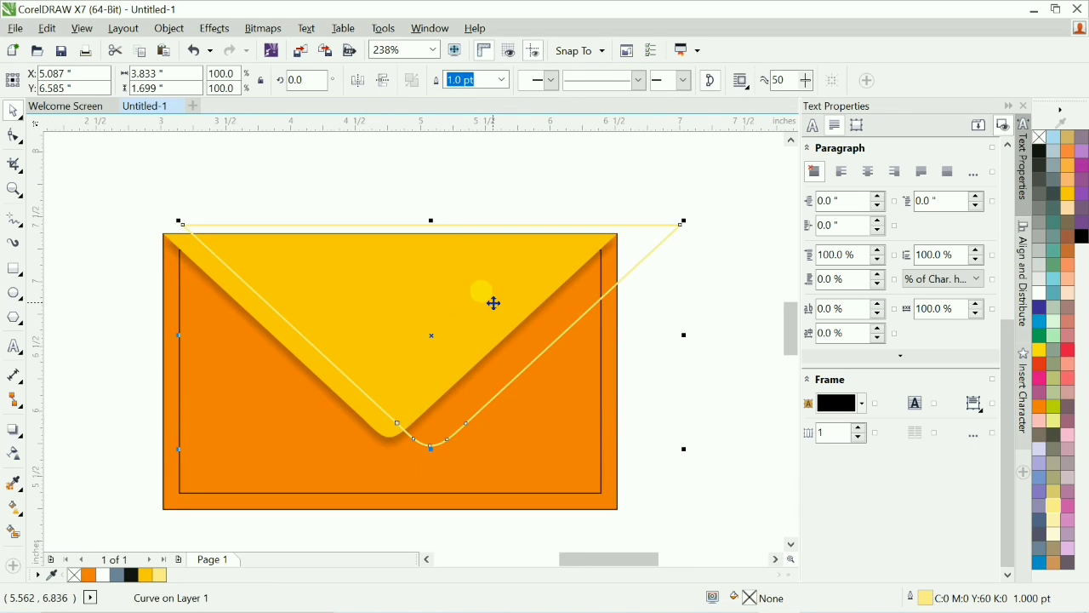
pyautogui.hotkey('ctrl', 'z')
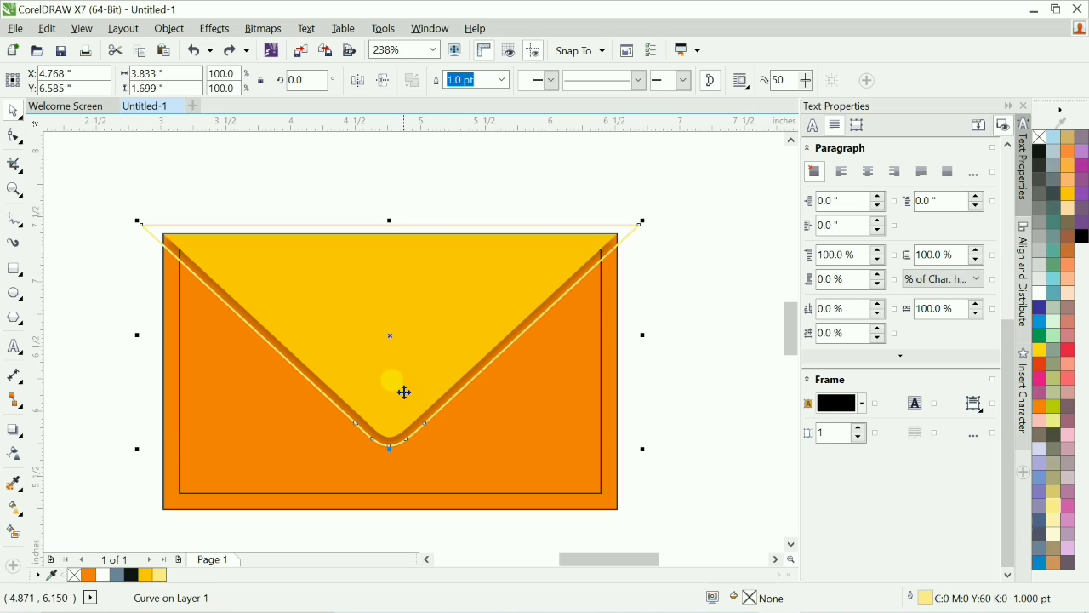
pyautogui.moveTo(404, 392); pyautogui.dragTo(399, 396)
pyautogui.keyDown('shift'); pyautogui.click(614, 474); pyautogui.keyUp('shift')
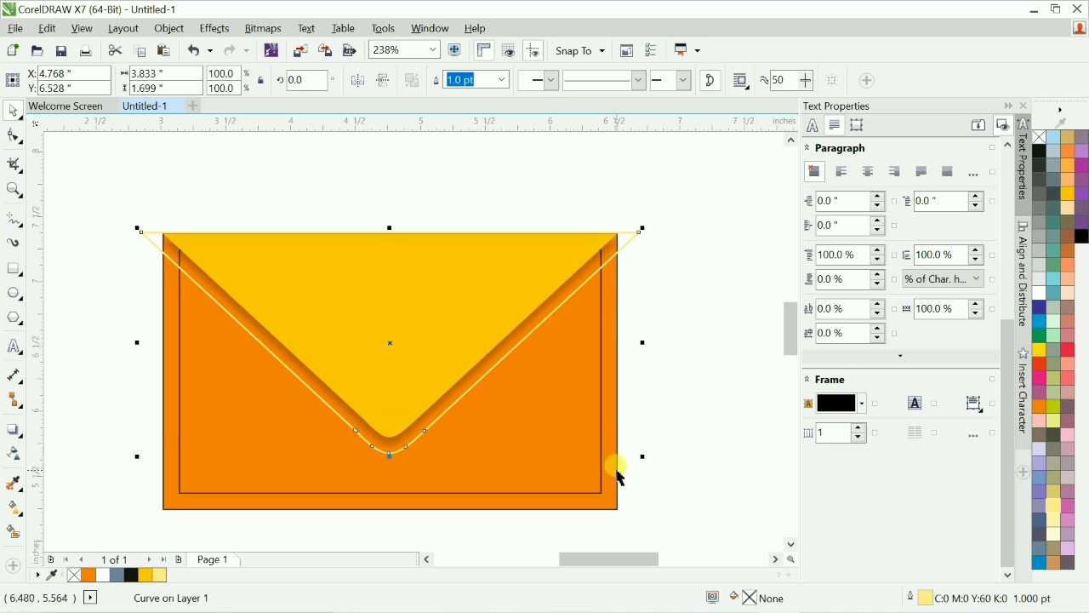
pyautogui.keyDown('shift'); pyautogui.click(610, 475); pyautogui.keyUp('shift')
pyautogui.click(703, 414)
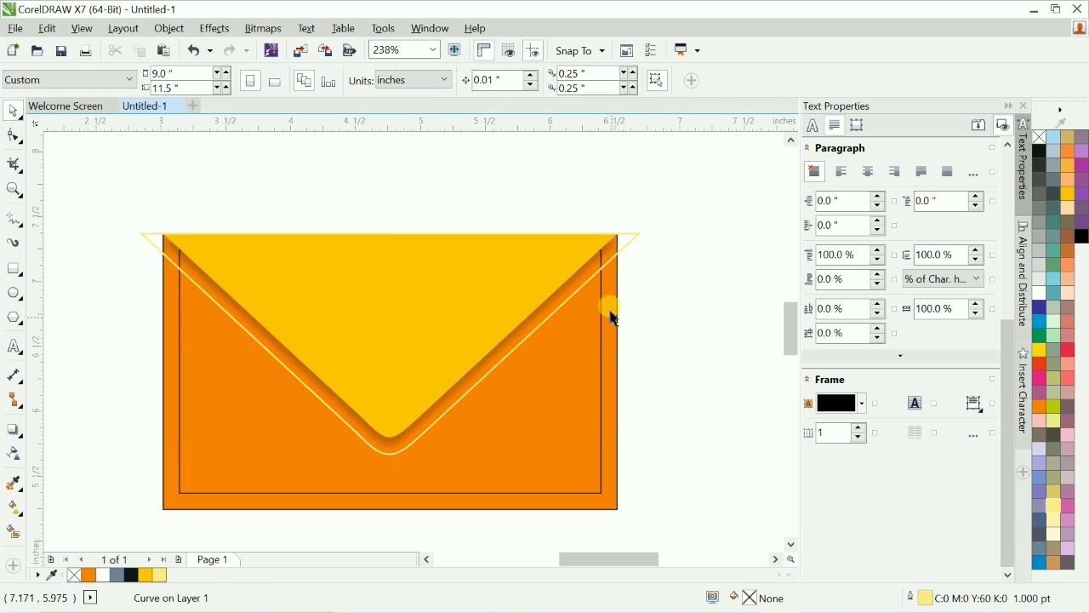
# Remove the rounded bottom segment of the contour outline with the Shape tool, leaving two diagonal lines.
pyautogui.click(629, 240)
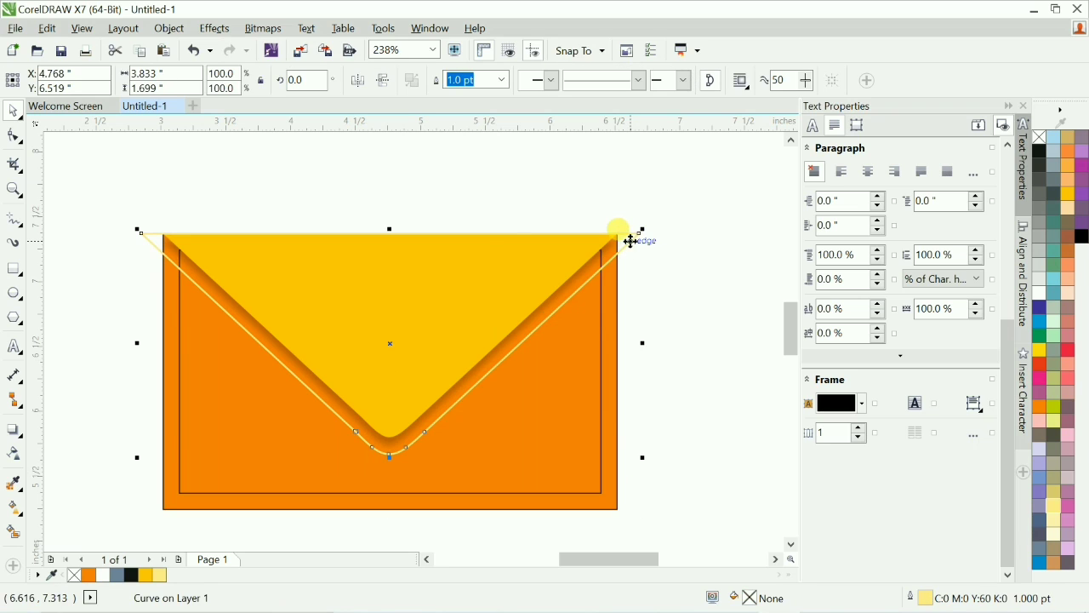
pyautogui.click(13, 136)
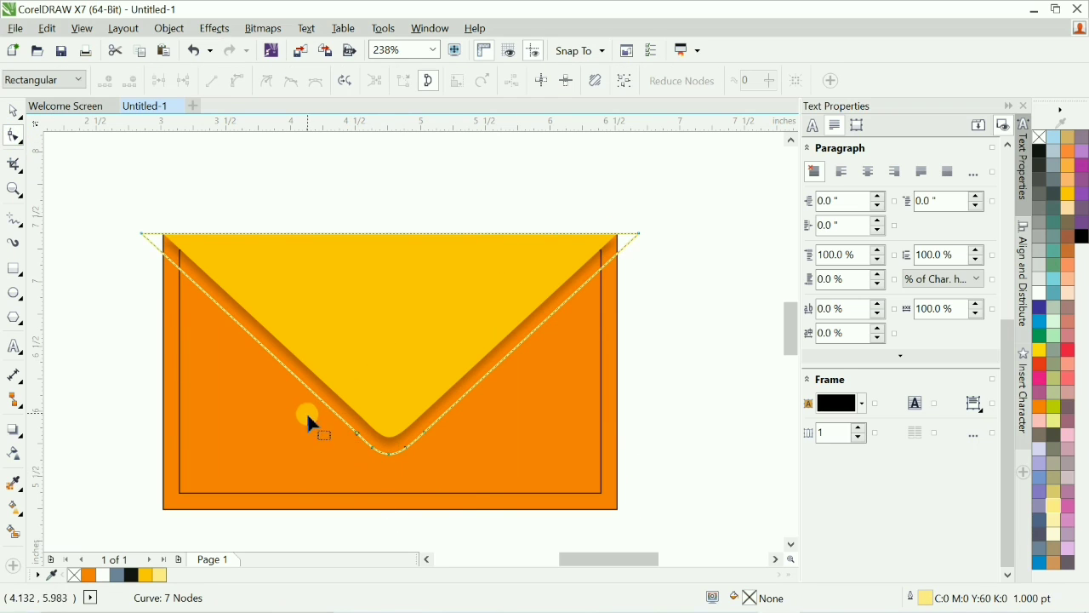
pyautogui.moveTo(260, 395); pyautogui.dragTo(459, 439)
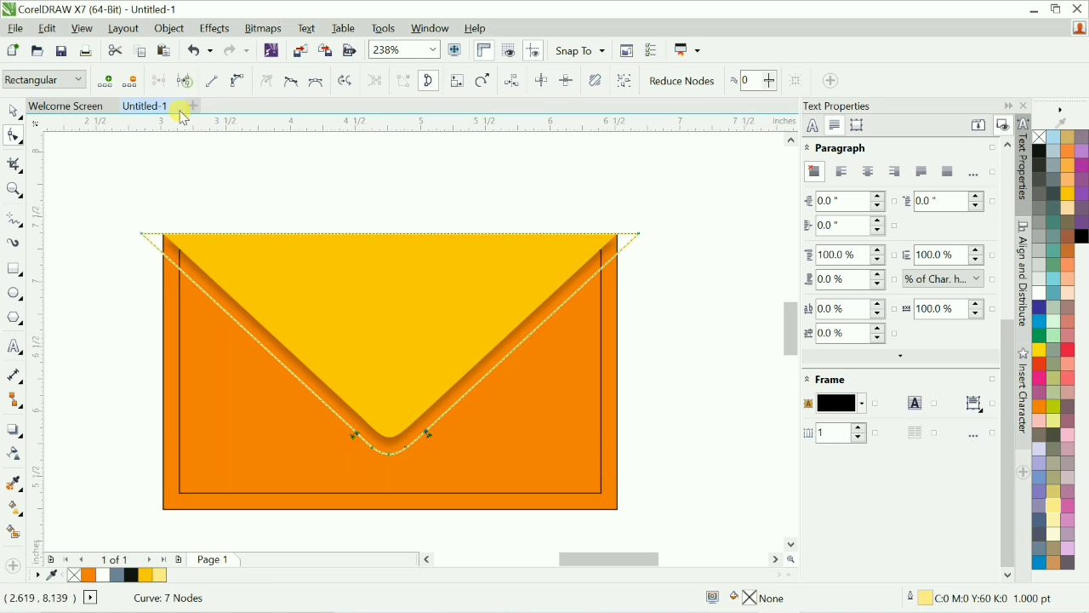
pyautogui.press('space')
pyautogui.keyDown('shift'); pyautogui.click(285, 426); pyautogui.keyUp('shift')
pyautogui.moveTo(281, 418); pyautogui.dragTo(528, 506)
pyautogui.press('Delete')
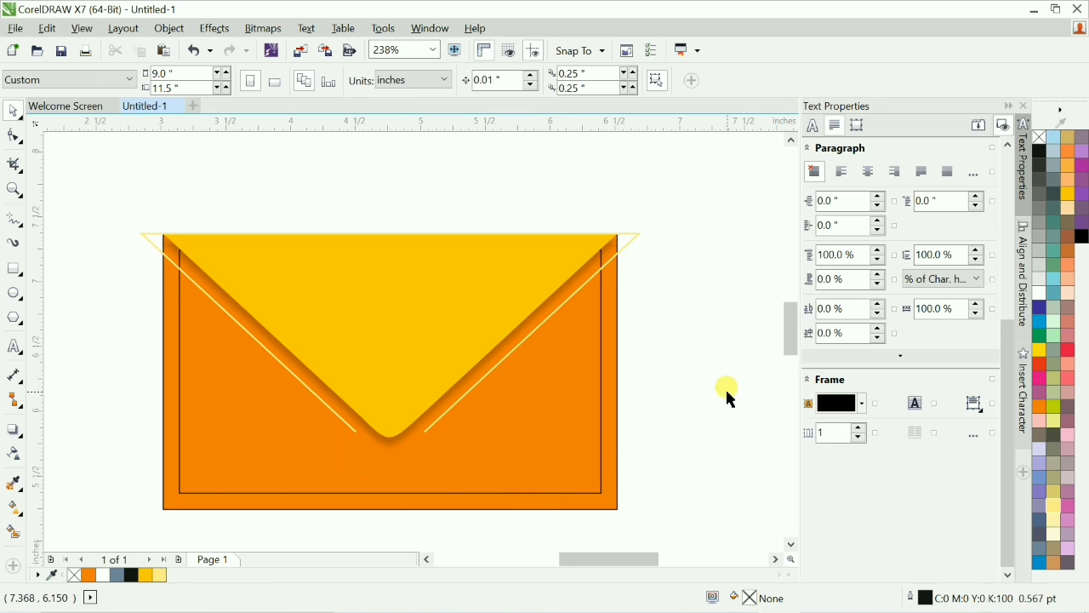
# Break the contour outline apart at its top corner nodes.
pyautogui.click(632, 232)
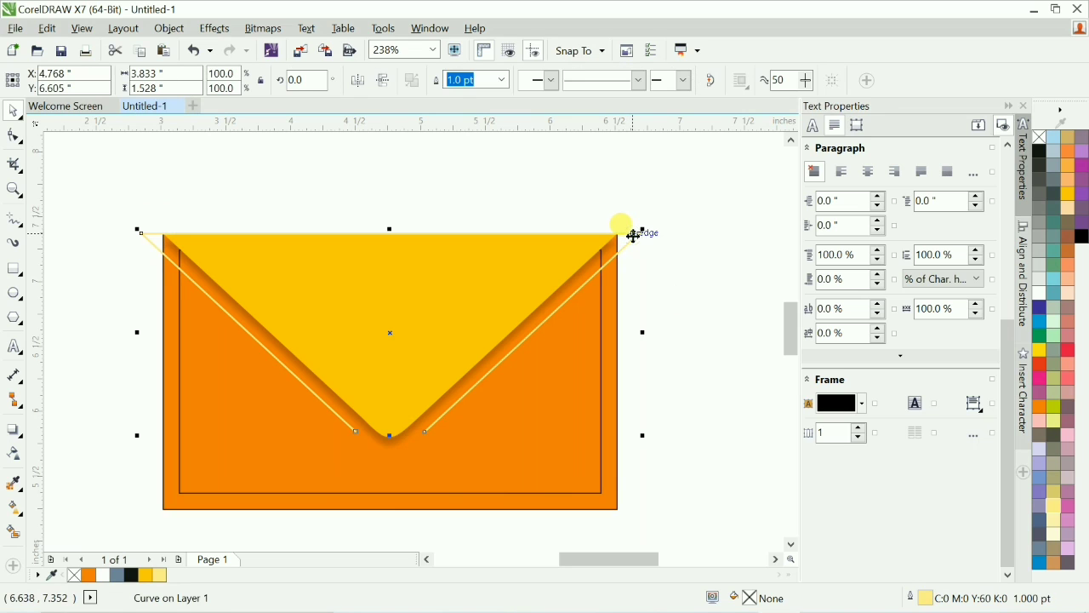
pyautogui.click(13, 136)
pyautogui.moveTo(112, 199); pyautogui.dragTo(650, 264)
pyautogui.click(183, 82)
pyautogui.press('space')
pyautogui.hotkey('ctrl', 'k')
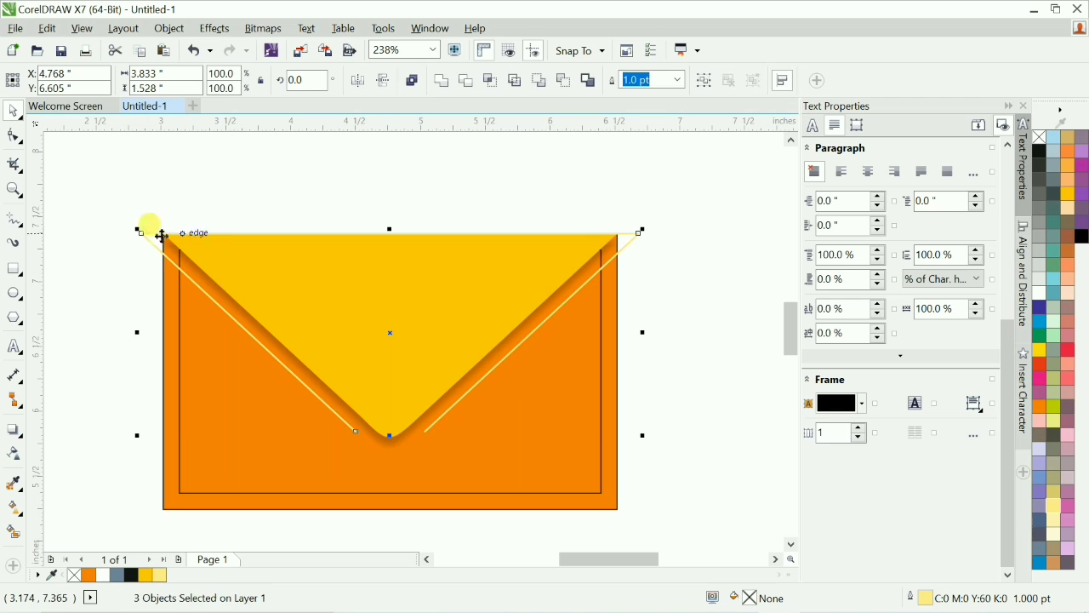
# Delete the top horizontal segment of the broken outline.
pyautogui.moveTo(102, 197); pyautogui.dragTo(669, 264)
pyautogui.press('Delete')
pyautogui.click(390, 230)
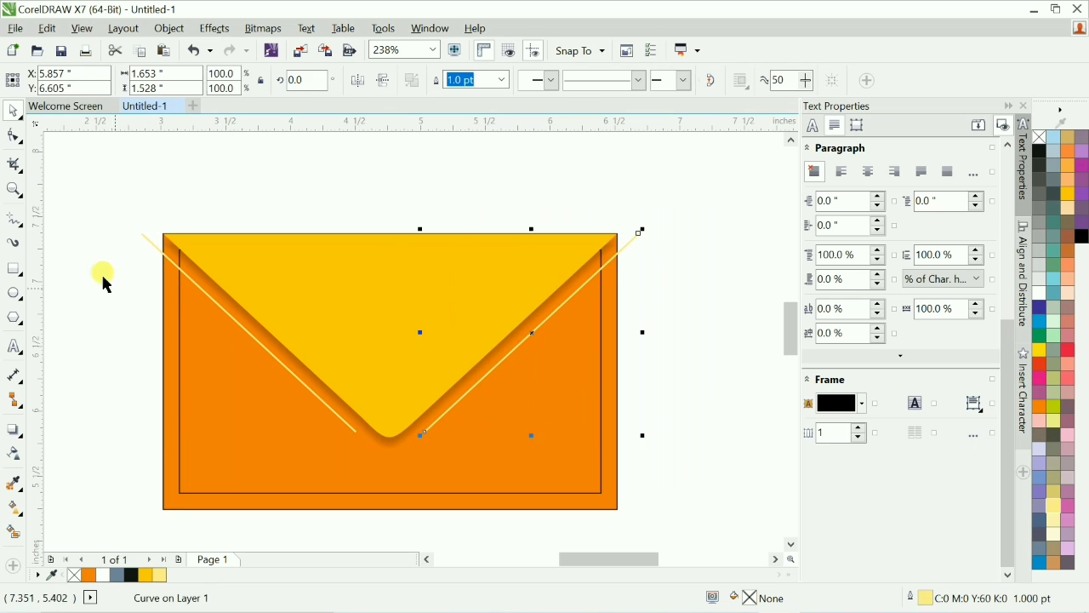
# Group the two yellow highlight lines and place them inside the orange envelope body with PowerClip.
pyautogui.moveTo(87, 180); pyautogui.dragTo(377, 494)
pyautogui.hotkey('ctrl', 'g')
pyautogui.hotkey('alt', 'c')
pyautogui.press('w')
pyautogui.press('p')
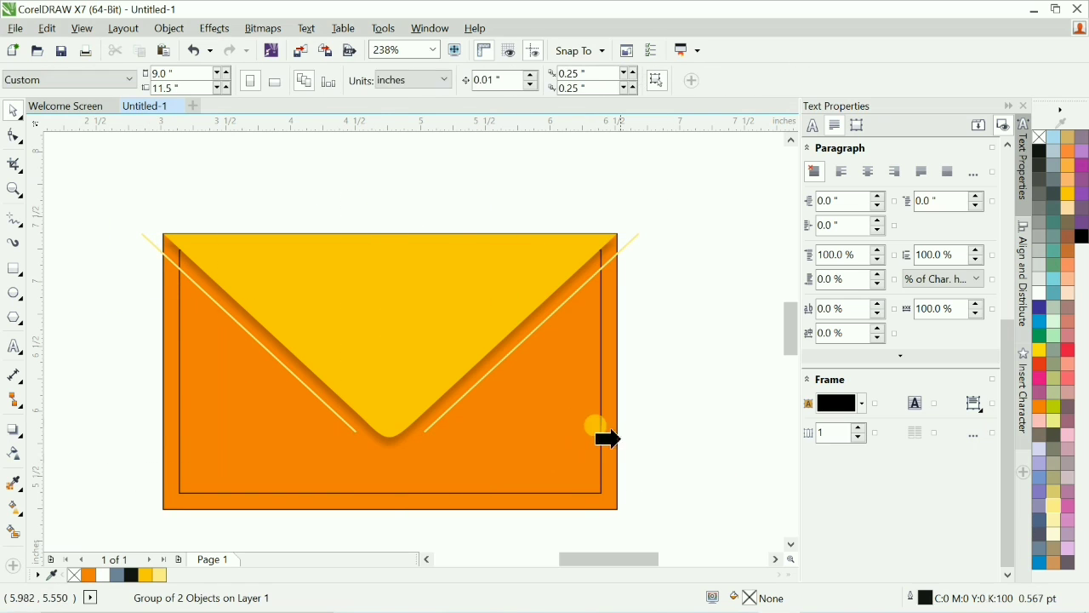
pyautogui.click(609, 506)
pyautogui.click(719, 447)
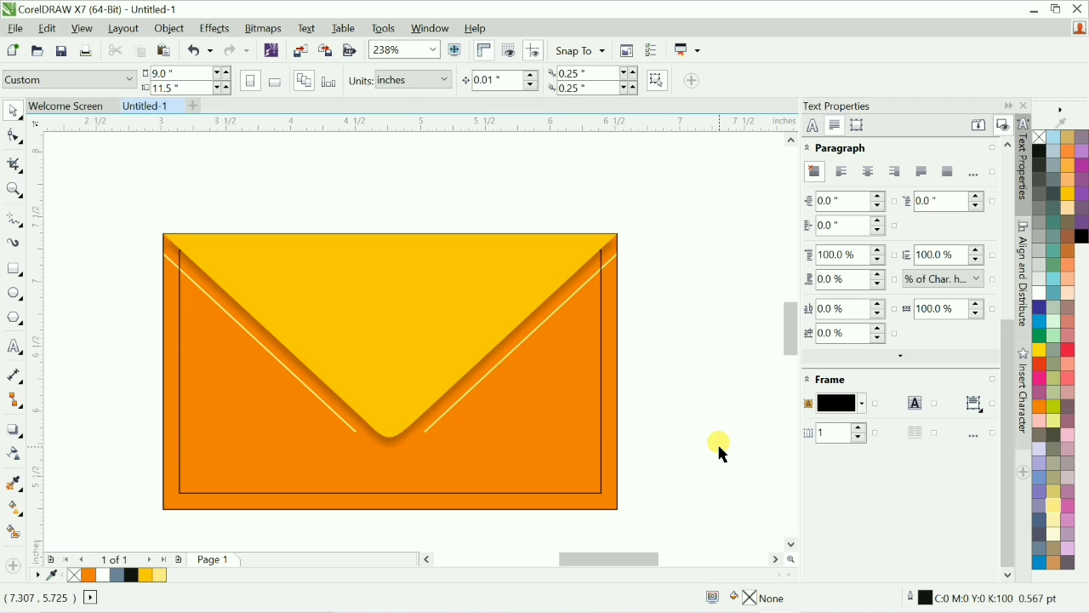
# Duplicate the whole envelope and place the copy directly below the original.
pyautogui.scroll(-3, 622, 377)
pyautogui.scroll(-2, 616, 381)
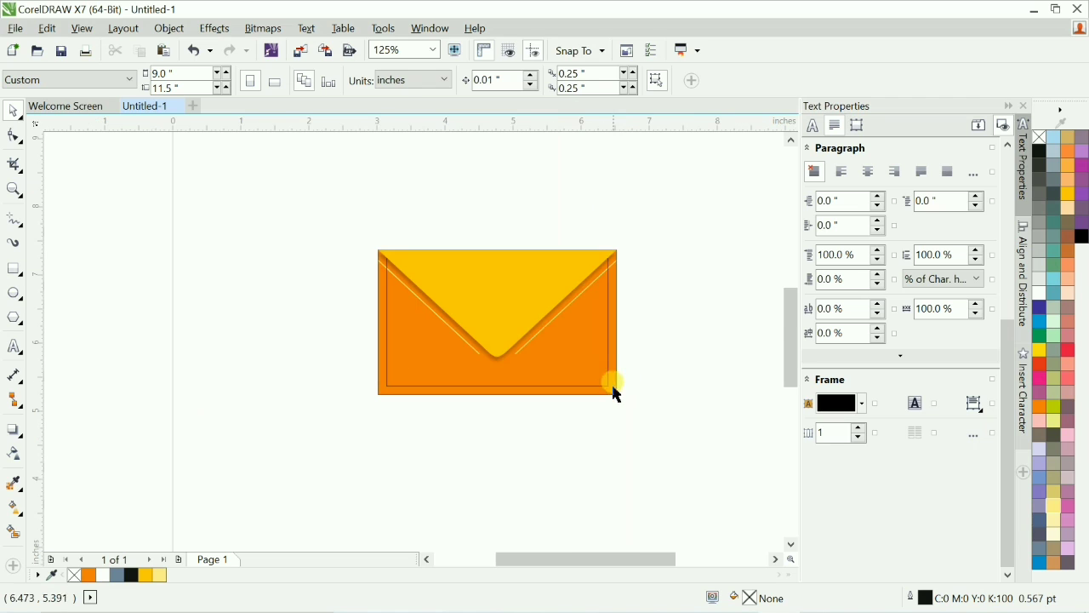
pyautogui.moveTo(274, 204); pyautogui.dragTo(715, 452)
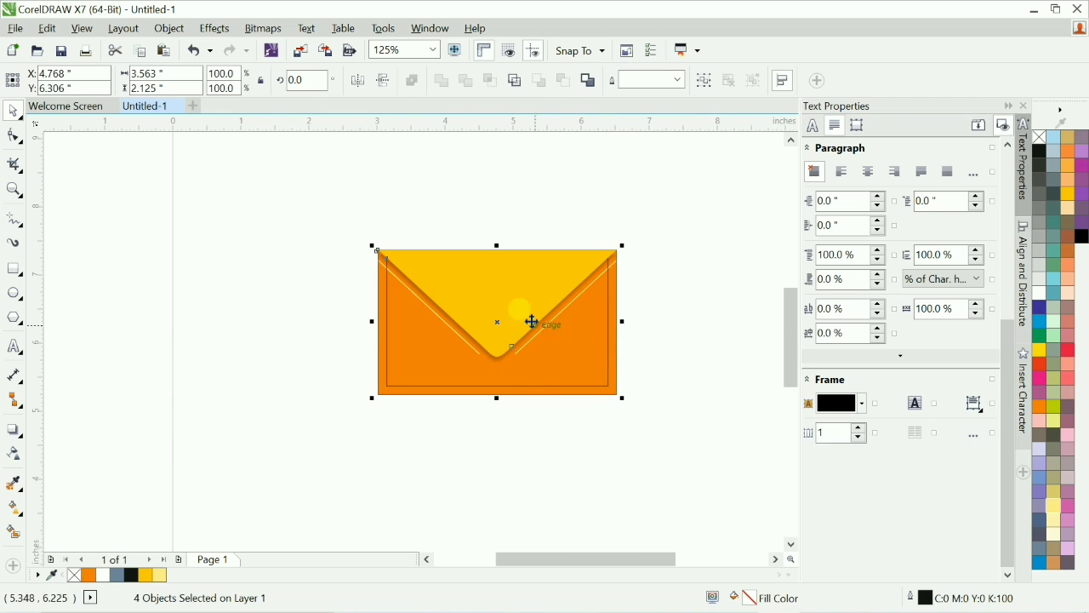
pyautogui.moveTo(519, 289); pyautogui.dragTo(535, 439)
pyautogui.rightClick(536, 439)
pyautogui.scroll(-1, 730, 434)
pyautogui.click(353, 336)
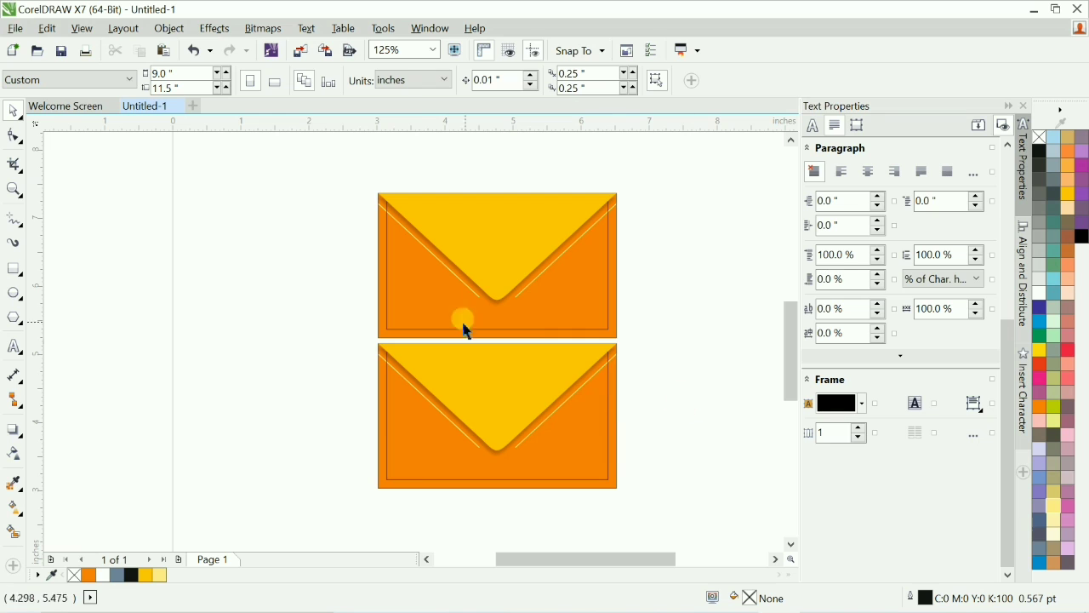
# Zoom into the lower envelope copy and delete the yellow shape covering its flap.
pyautogui.press('z')
pyautogui.moveTo(305, 206); pyautogui.dragTo(694, 529)
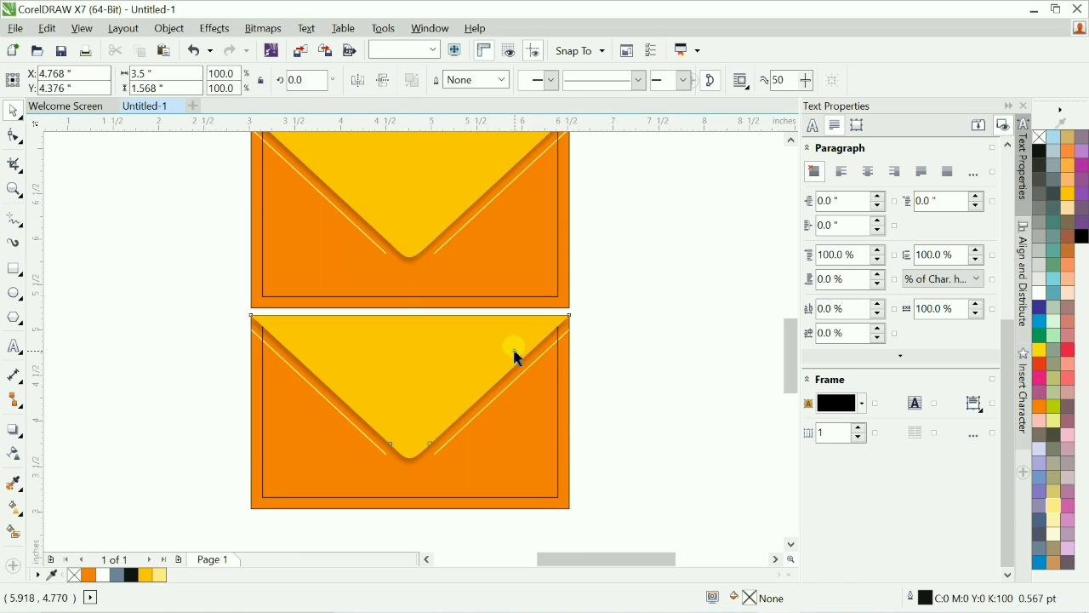
pyautogui.click(443, 375)
pyautogui.press('Delete')
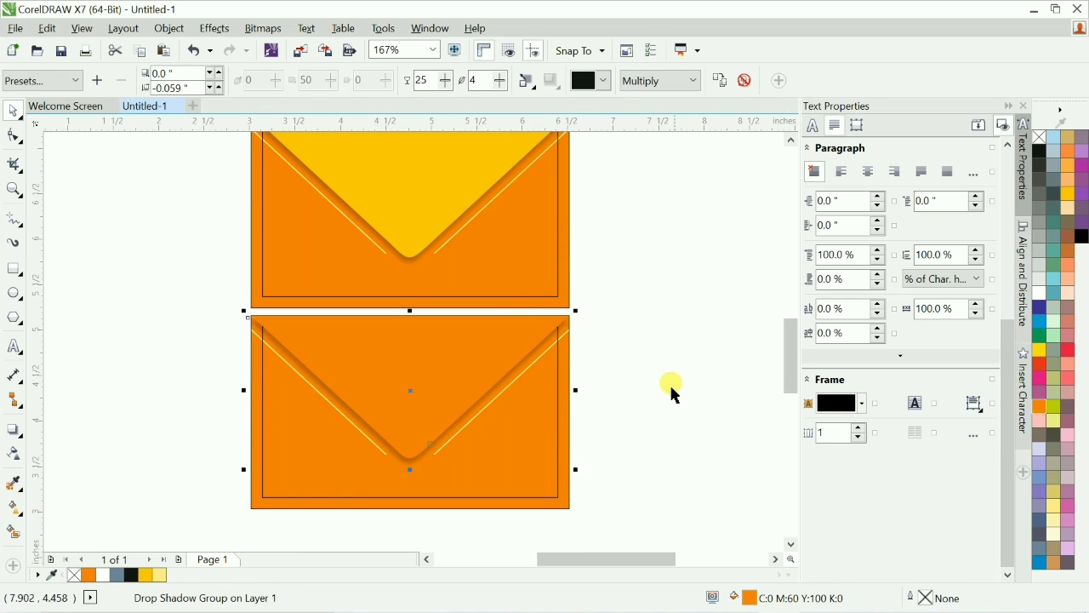
# Fill the lower copy's envelope body with yellow.
pyautogui.moveTo(574, 473); pyautogui.dragTo(601, 488)
pyautogui.hotkey('ctrl', 'z')
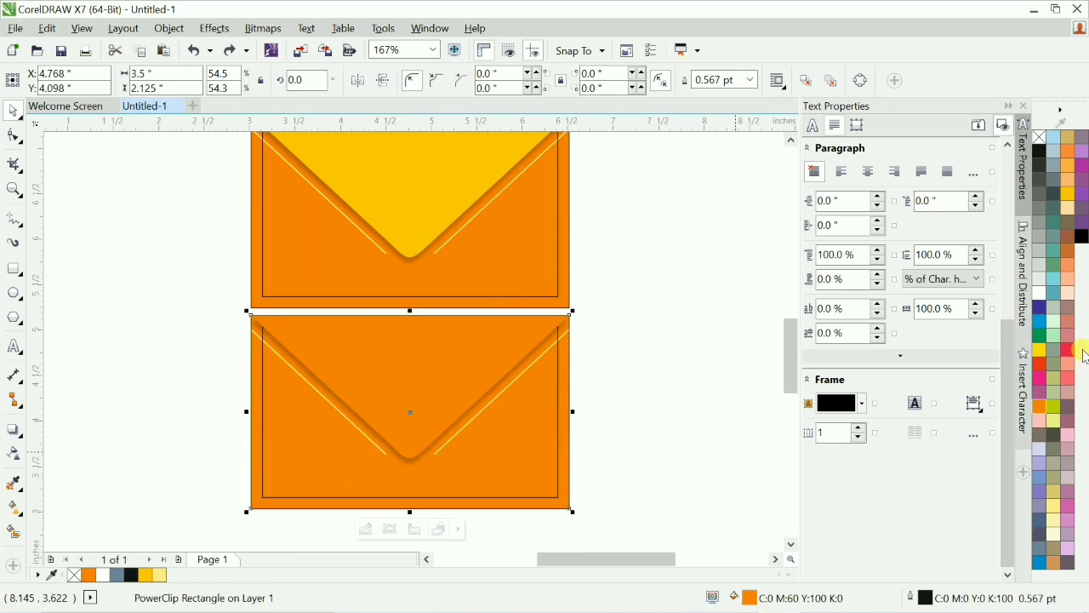
pyautogui.click(1072, 199)
pyautogui.click(637, 396)
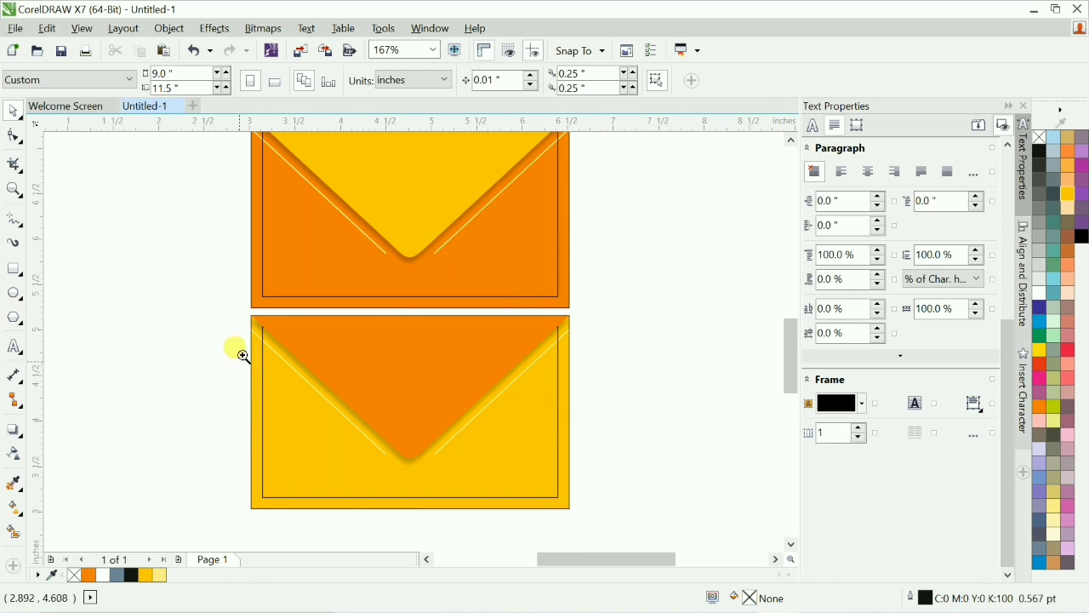
# Remove the outline from the upper envelope's body.
pyautogui.moveTo(234, 338); pyautogui.dragTo(686, 449)
pyautogui.scroll(-7, 466, 349)
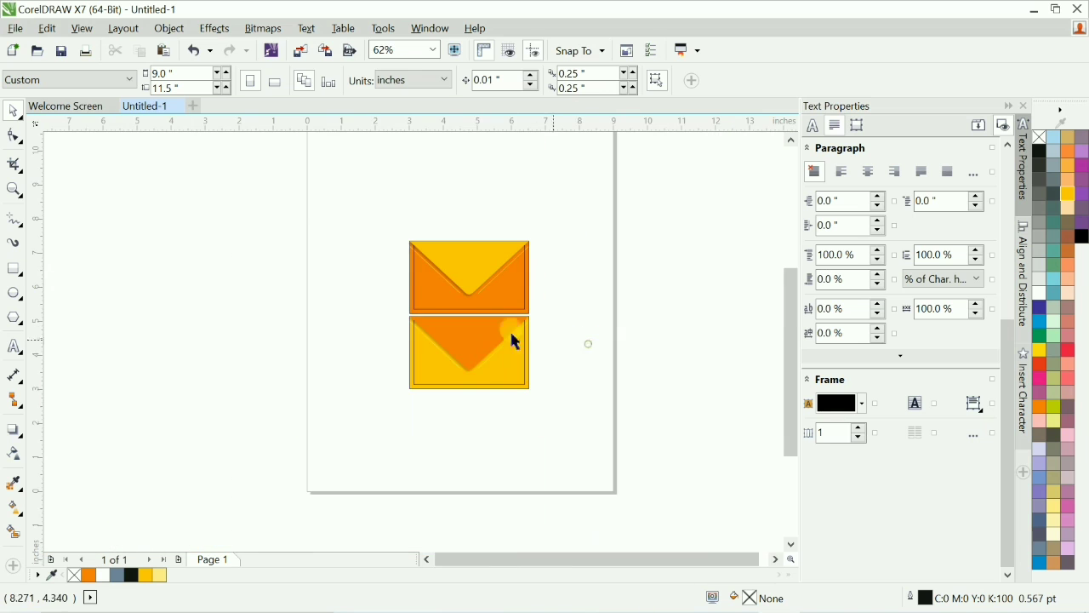
pyautogui.moveTo(571, 417); pyautogui.dragTo(574, 418)
pyautogui.scroll(-1, 654, 355)
pyautogui.scroll(1, 677, 355)
pyautogui.press('F2')
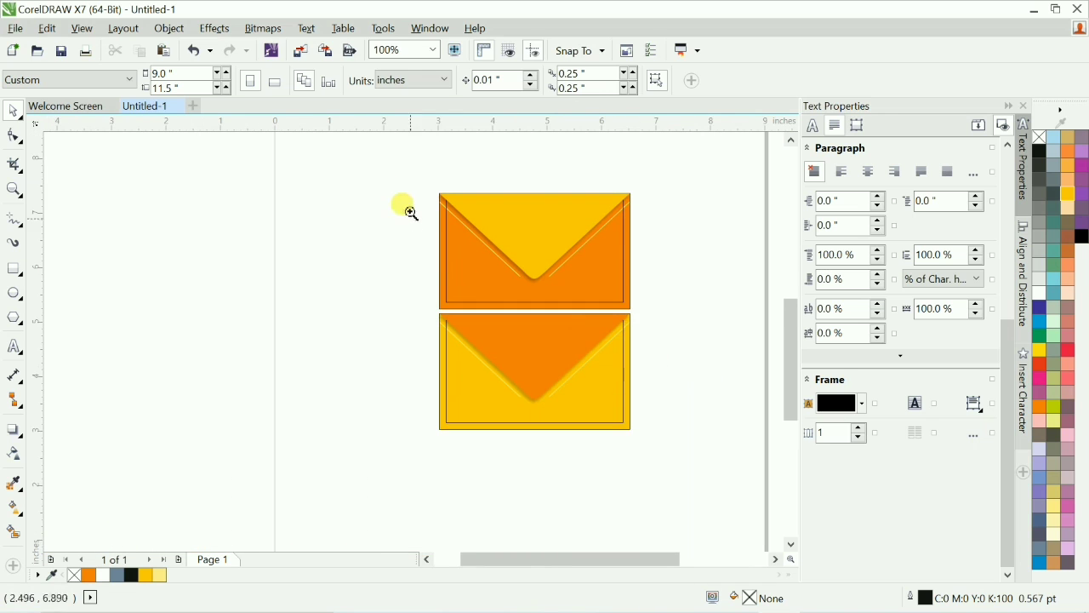
pyautogui.moveTo(381, 172); pyautogui.dragTo(734, 468)
pyautogui.press('F2')
pyautogui.moveTo(113, 257); pyautogui.dragTo(707, 509)
pyautogui.scroll(2, 638, 400)
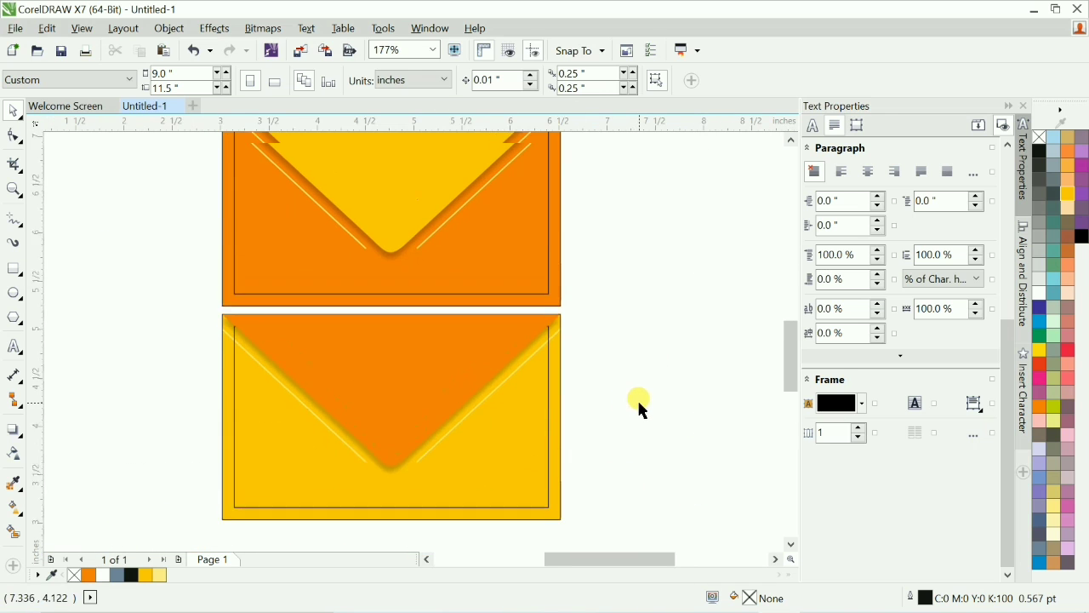
pyautogui.click(558, 333)
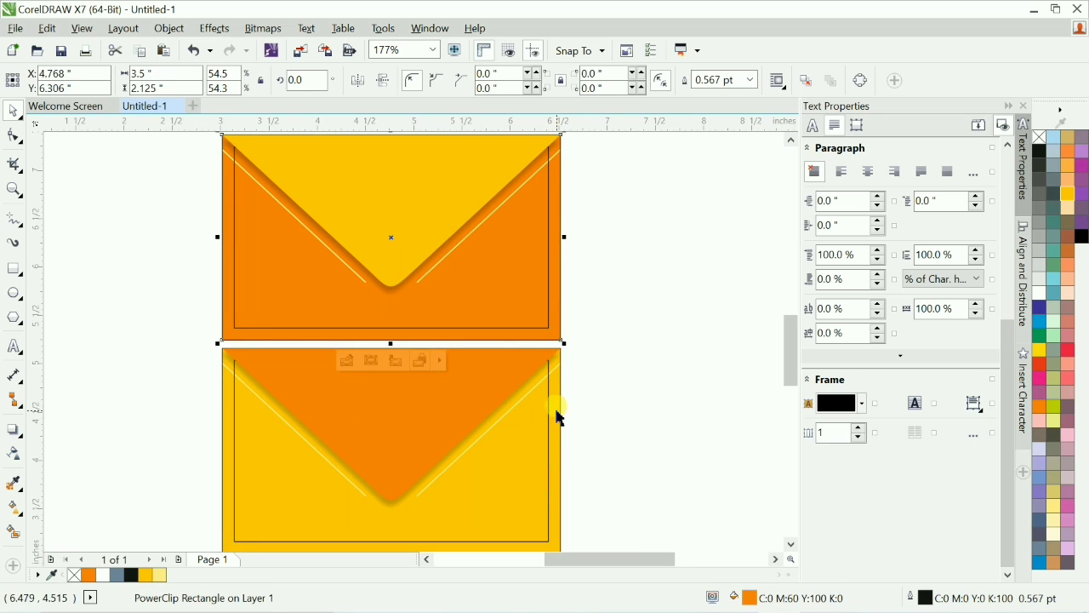
pyautogui.rightClick(1040, 137)
pyautogui.scroll(-1, 553, 408)
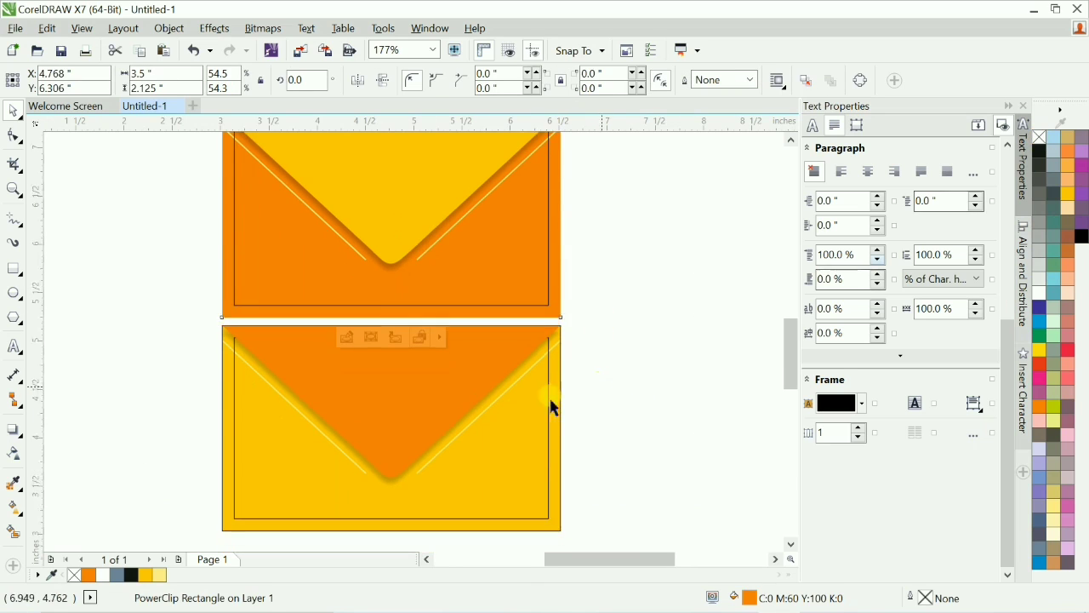
# Remove the outline from the lower envelope's body.
pyautogui.click(557, 484)
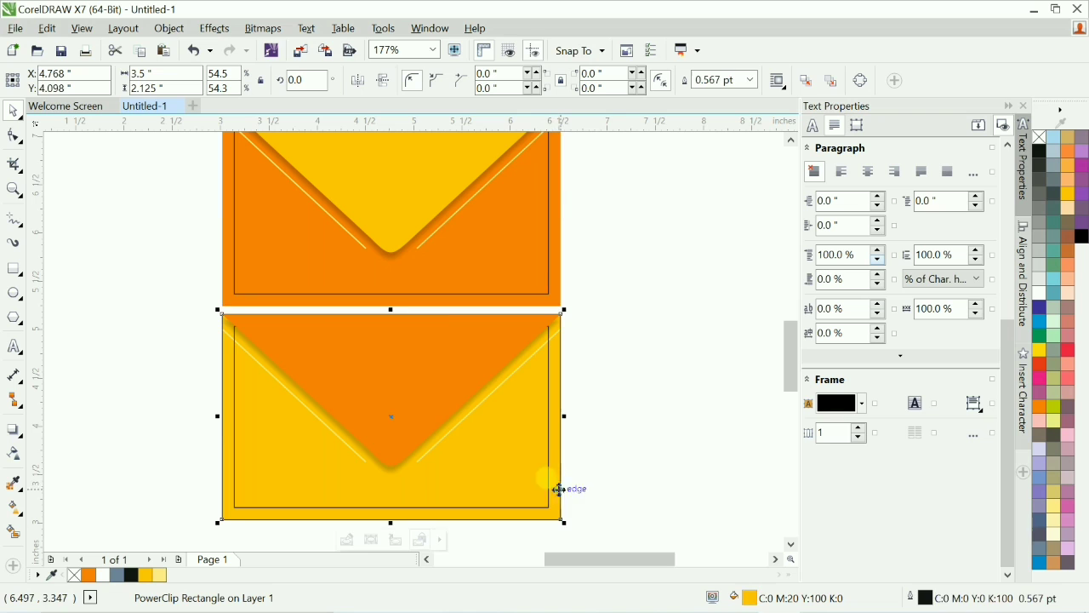
pyautogui.rightClick(1040, 137)
pyautogui.scroll(2, 621, 425)
pyautogui.click(696, 408)
pyautogui.scroll(-1, 697, 407)
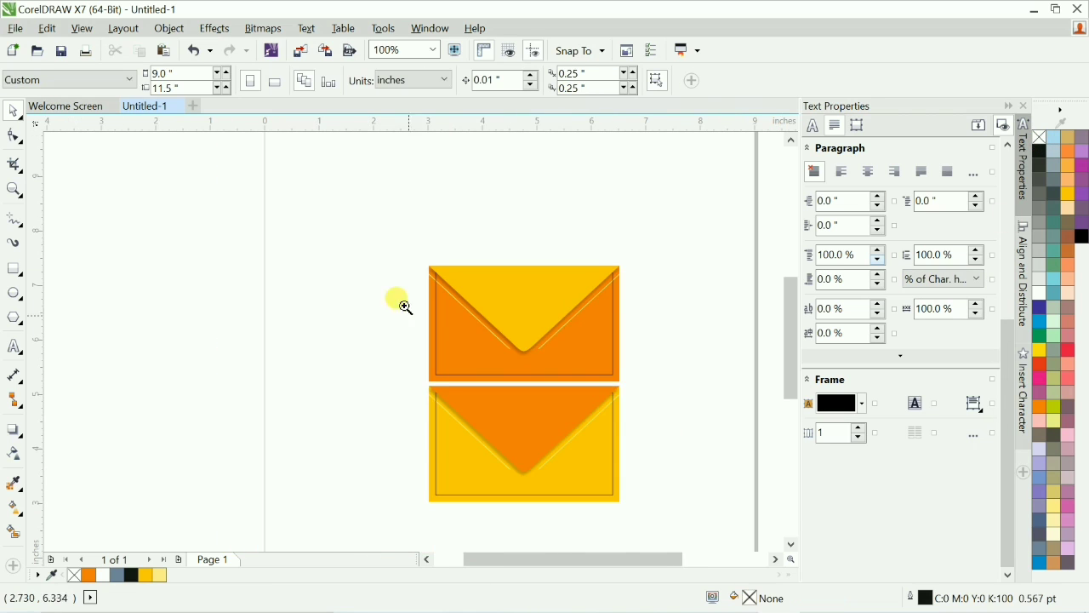
# Add artistic text with the designer's name in capitals on the upper envelope's flap.
pyautogui.scroll(3, 594, 383)
pyautogui.moveTo(150, 170); pyautogui.dragTo(693, 401)
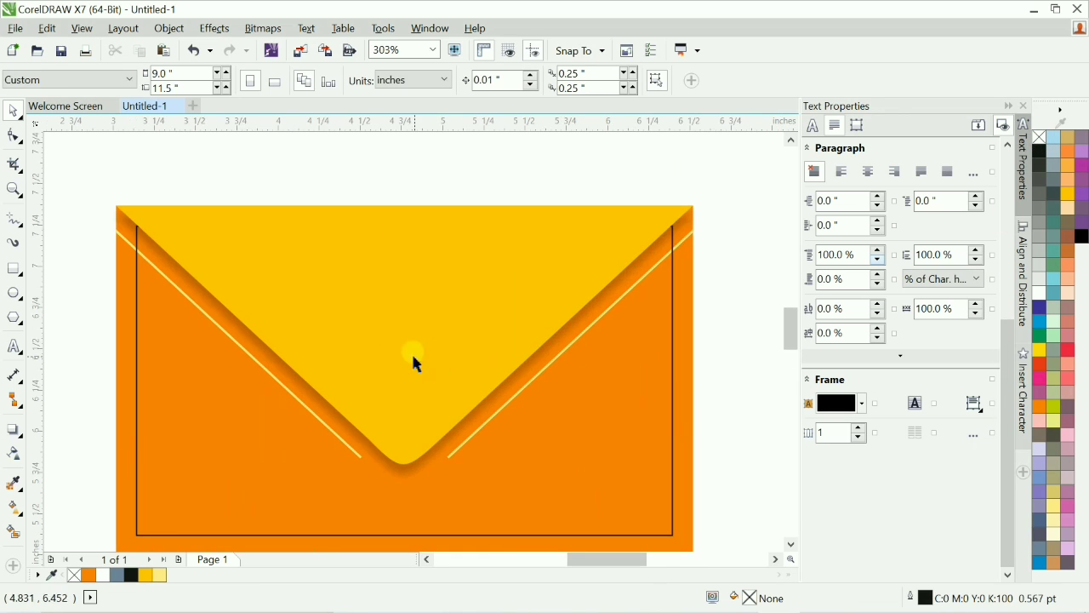
pyautogui.press('F8')
pyautogui.click(352, 320)
pyautogui.write('Bhim')
pyautogui.hotkey('ctrl', 'a')
pyautogui.scroll(-1, 349, 386)
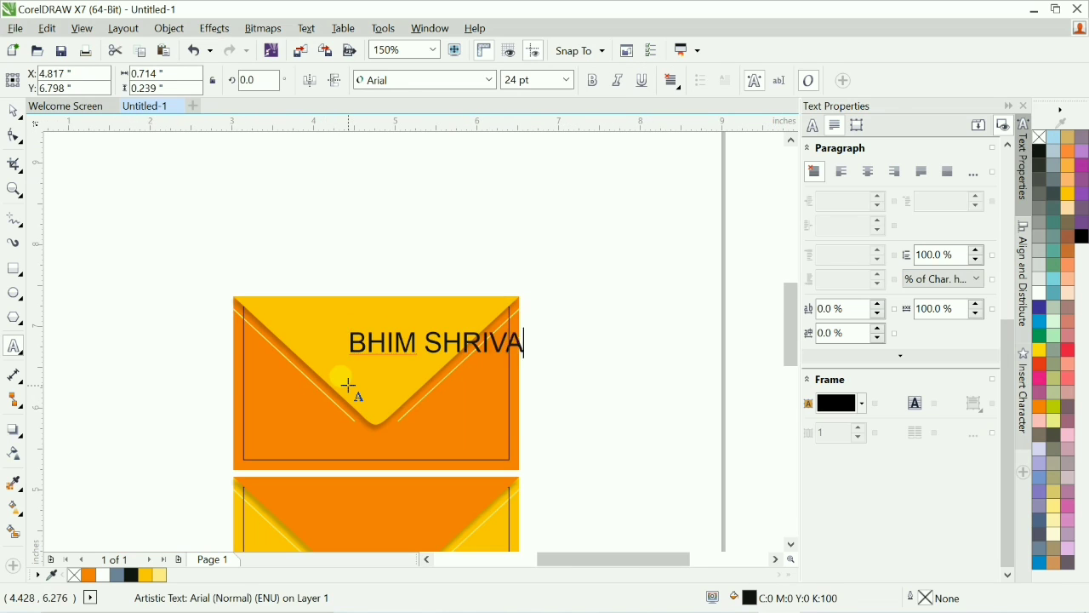
# Set the name text to 12 pt and center it horizontally on the envelope.
pyautogui.hotkey('ctrl', 'space')
pyautogui.click(528, 80)
pyautogui.write('14c')
pyautogui.scroll(-1, 734, 382)
pyautogui.scroll(1, 655, 256)
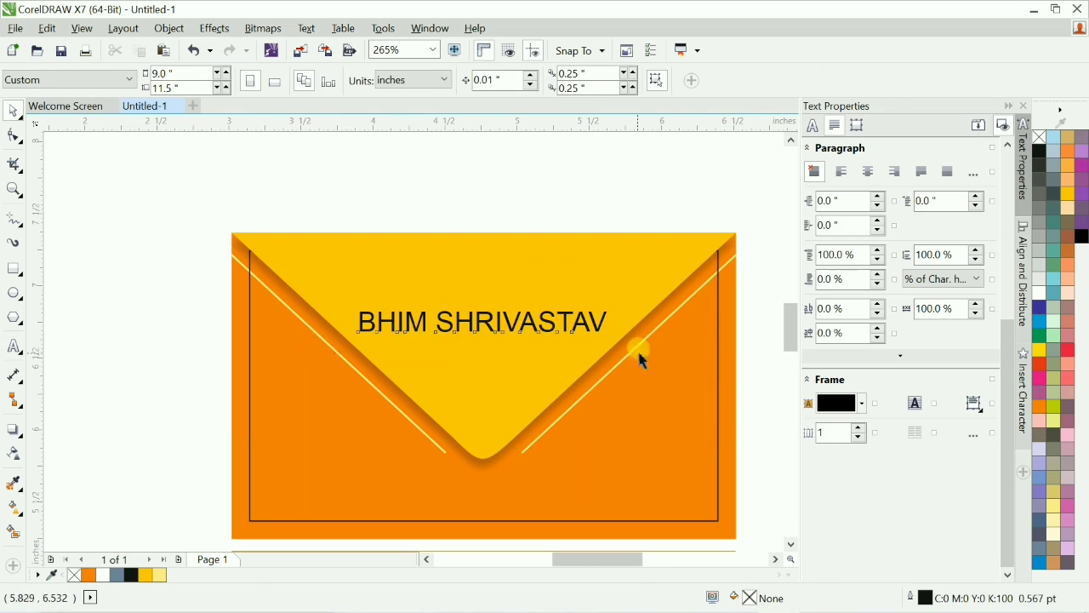
pyautogui.click(530, 80)
pyautogui.write('12')
pyautogui.press('Return')
pyautogui.keyDown('shift'); pyautogui.click(733, 425); pyautogui.keyUp('shift')
pyautogui.press('c')
# Make the name text bold and center-aligned.
pyautogui.press('F2')
pyautogui.moveTo(163, 193); pyautogui.dragTo(775, 383)
pyautogui.moveTo(268, 349); pyautogui.dragTo(591, 419)
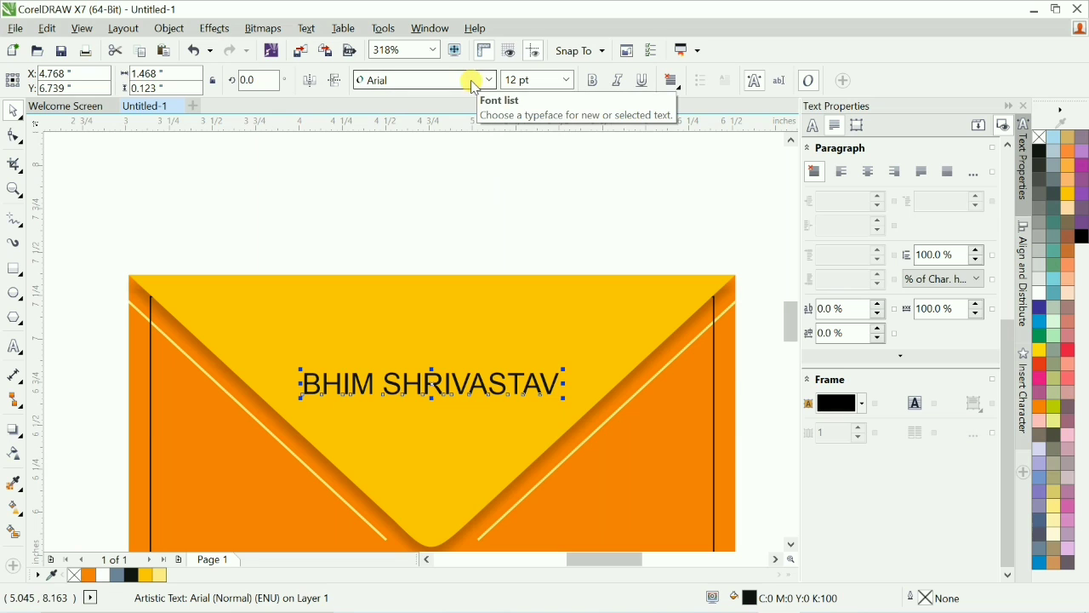
pyautogui.hotkey('ctrl', 'b')
pyautogui.press('F8')
pyautogui.hotkey('ctrl', 'e')
pyautogui.hotkey('ctrl', 'space')
pyautogui.click(452, 171)
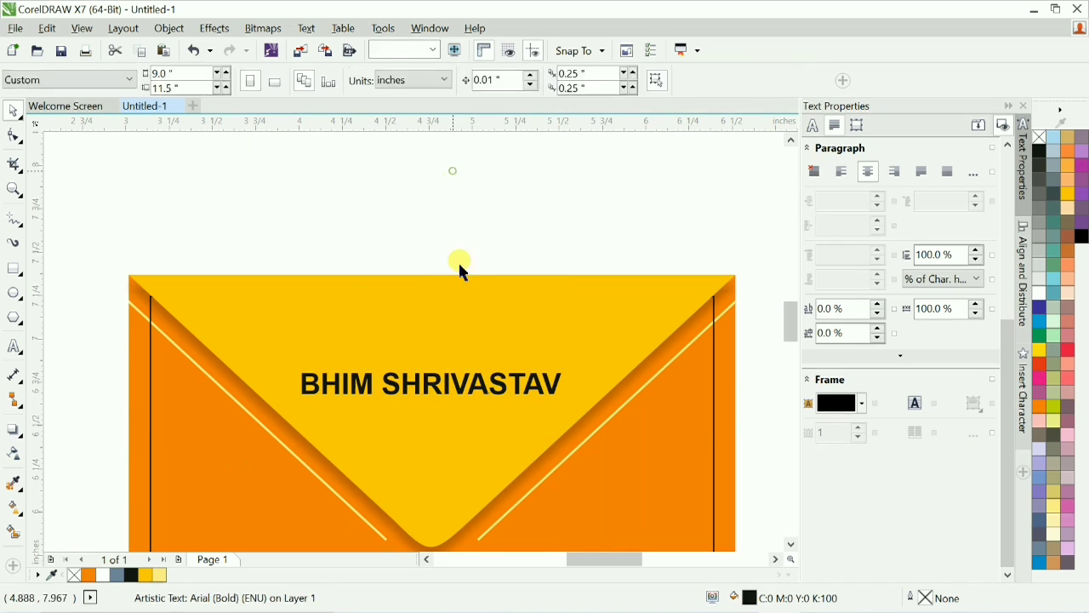
# Add the lines "Graphics & Web" and "Designer" below the name in the same text object.
pyautogui.click(466, 379)
pyautogui.press('F8')
pyautogui.press('Return')
pyautogui.write('Graphics & Web ')
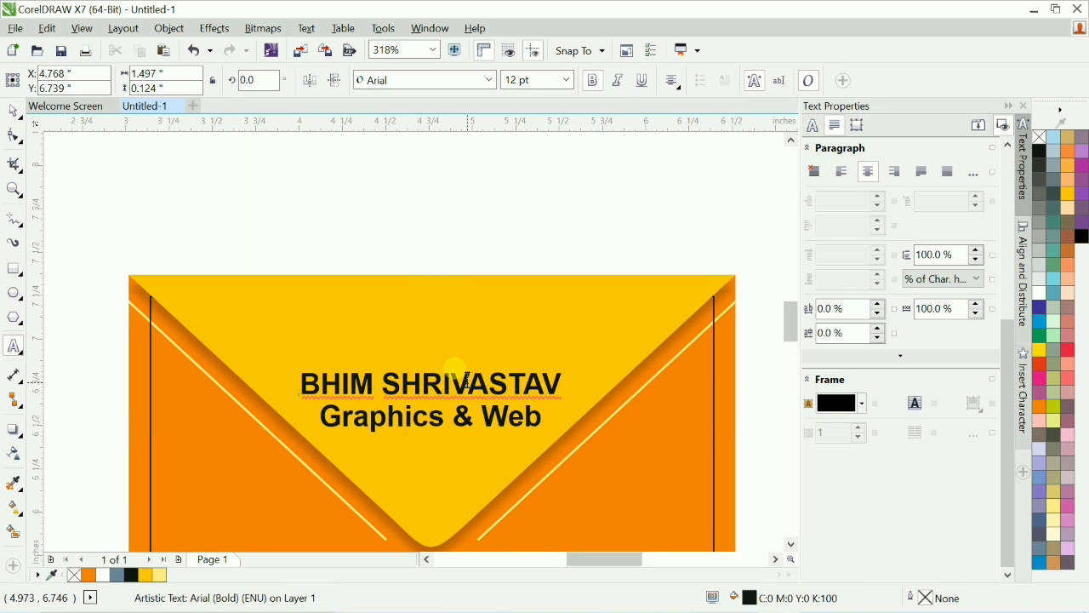
pyautogui.write('Designer')
# Set the two tagline lines to regular weight at 10 pt.
pyautogui.hotkey('shift', 'Up')
pyautogui.hotkey('shift', 'Home')
pyautogui.hotkey('ctrl', 'b')
pyautogui.click(538, 81)
pyautogui.write('10')
pyautogui.press('Return')
pyautogui.write('8')
pyautogui.press('Return')
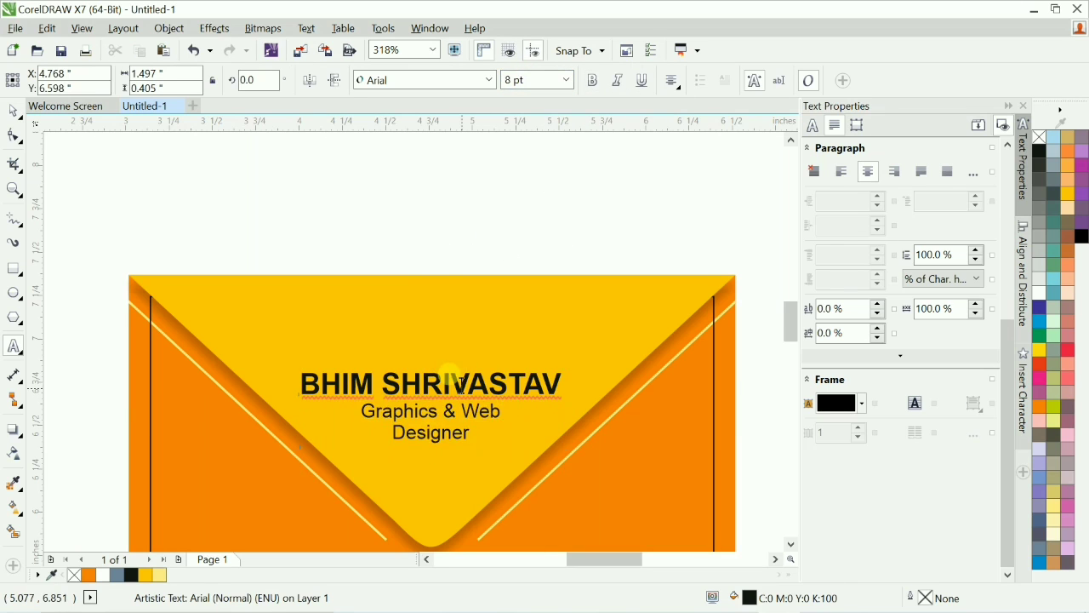
pyautogui.hotkey('ctrl', 'z')
# Nudge the text block down slightly on the flap.
pyautogui.hotkey('ctrl', 'space')
pyautogui.press('Down')
pyautogui.press('Down')
pyautogui.press('Down')
pyautogui.press('Down')
pyautogui.press('Down')
pyautogui.press('Down')
# Color the name line dark blue.
pyautogui.press('F4')
pyautogui.click(700, 338)
pyautogui.scroll(3, 382, 329)
pyautogui.click(478, 312)
pyautogui.press('F8')
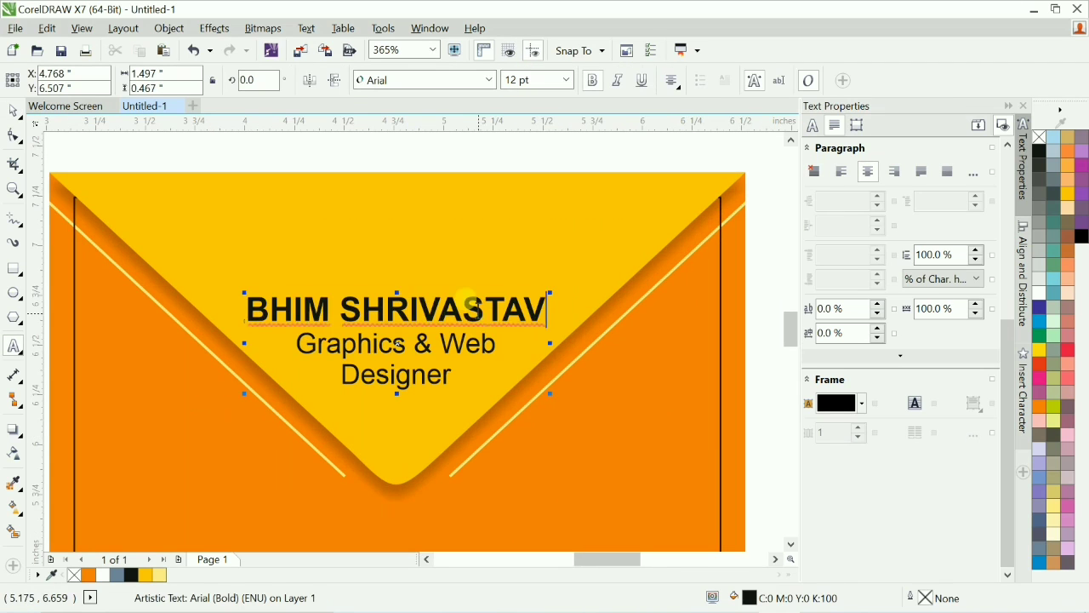
pyautogui.hotkey('shift', 'Home')
pyautogui.click(1039, 309)
# Join the tagline into one line reading "Graphics & Web Designer" and set it to 8 pt.
pyautogui.click(393, 345)
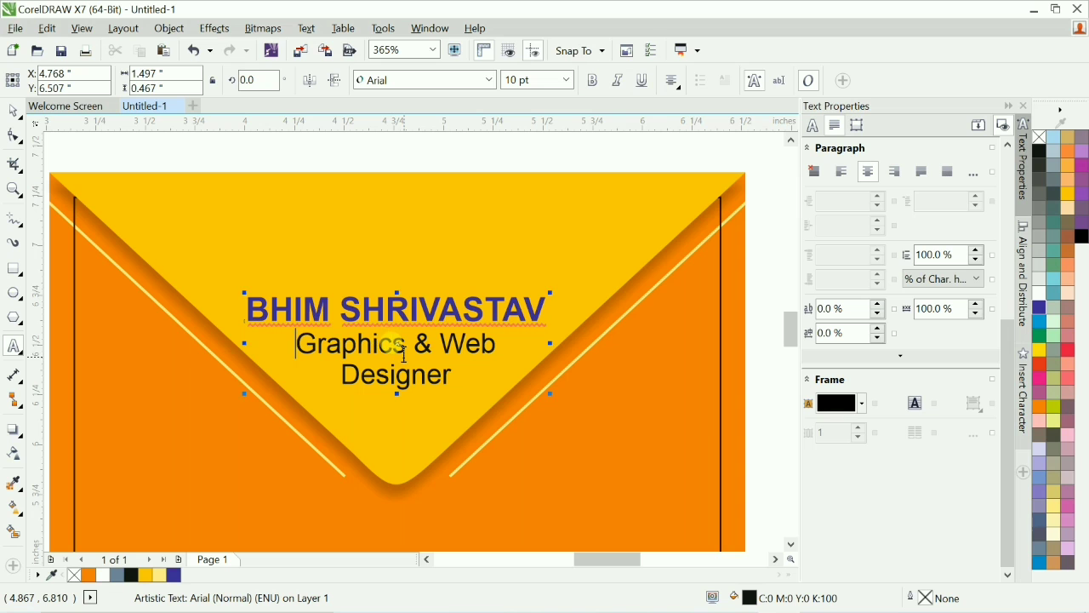
pyautogui.press('End')
pyautogui.press('Delete')
pyautogui.press('space')
# Try out red and other swatch colors on the name line.
pyautogui.press('End')
pyautogui.hotkey('shift', 'Home')
pyautogui.click(536, 80)
pyautogui.write('8')
pyautogui.press('Return')
pyautogui.hotkey('ctrl', 'space')
pyautogui.press('F4')
pyautogui.click(646, 380)
pyautogui.scroll(2, 646, 381)
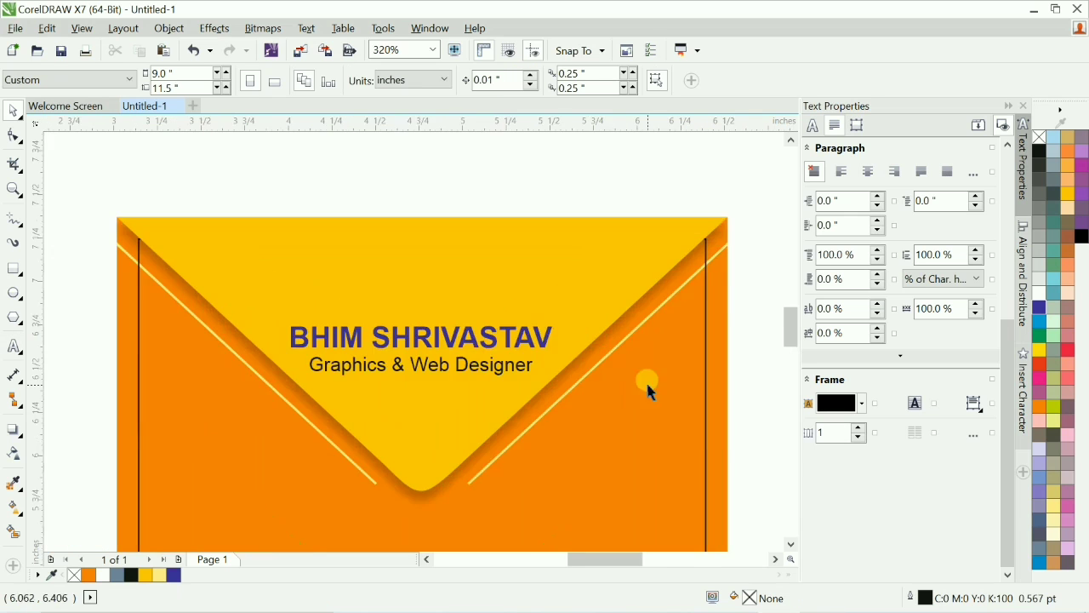
pyautogui.scroll(3, 655, 301)
pyautogui.press('F4')
pyautogui.scroll(1, 389, 237)
pyautogui.press('F8')
pyautogui.click(506, 275)
# Color the name line magenta.
pyautogui.press('End')
pyautogui.hotkey('shift', 'Home')
pyautogui.click(1039, 364)
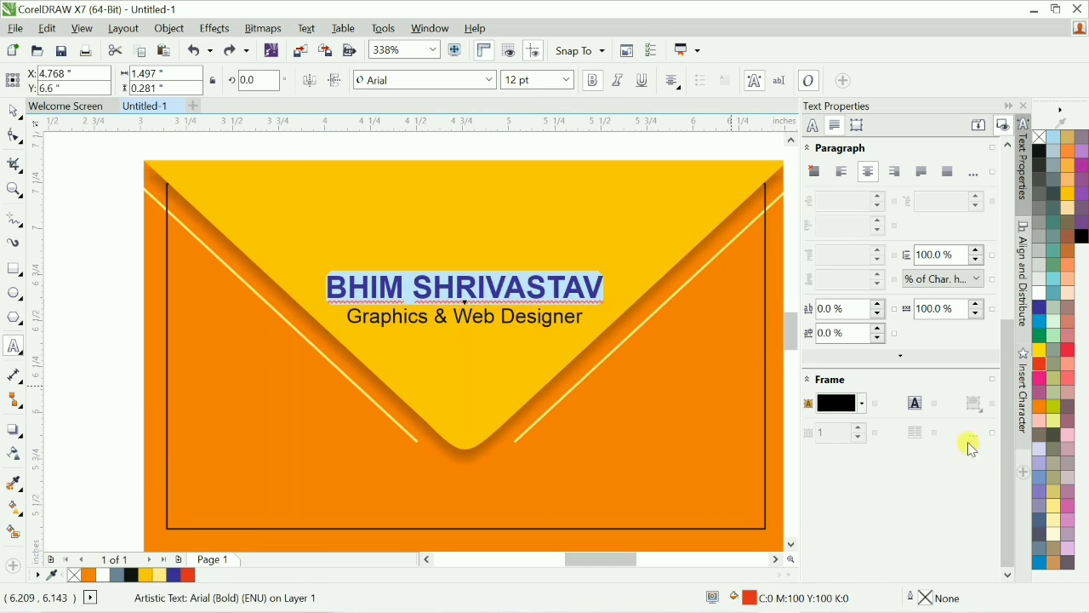
pyautogui.click(1039, 563)
pyautogui.click(526, 315)
pyautogui.press('F4')
pyautogui.hotkey('ctrl', 'space')
pyautogui.hotkey('ctrl', 'z')
pyautogui.hotkey('ctrl', 'z')
pyautogui.press('F4')
pyautogui.scroll(1, 390, 227)
pyautogui.press('F8')
pyautogui.click(536, 304)
# Color the tagline dark gray.
pyautogui.press('End')
pyautogui.hotkey('shift', 'Home')
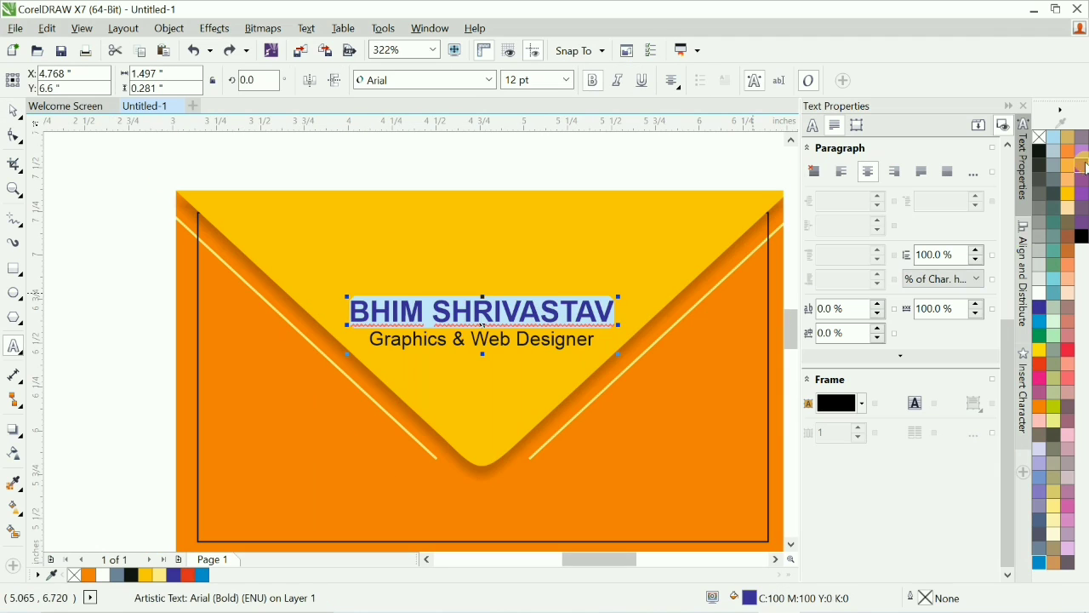
pyautogui.click(1040, 378)
pyautogui.click(468, 338)
pyautogui.press('End')
pyautogui.hotkey('shift', 'Home')
pyautogui.click(1039, 180)
pyautogui.click(509, 313)
pyautogui.hotkey('ctrl', 'space')
pyautogui.press('F4')
# Remove the outline from the inner border rectangle of the upper envelope.
pyautogui.click(238, 177)
pyautogui.press('F2')
pyautogui.moveTo(238, 177); pyautogui.dragTo(557, 268)
pyautogui.scroll(-2, 442, 292)
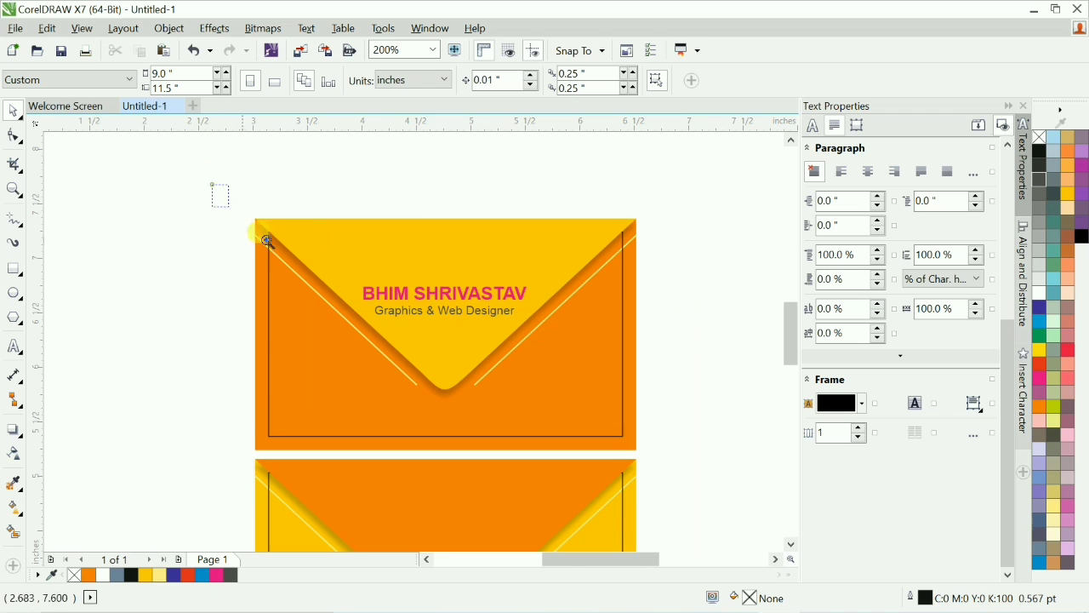
pyautogui.moveTo(267, 241); pyautogui.dragTo(741, 447)
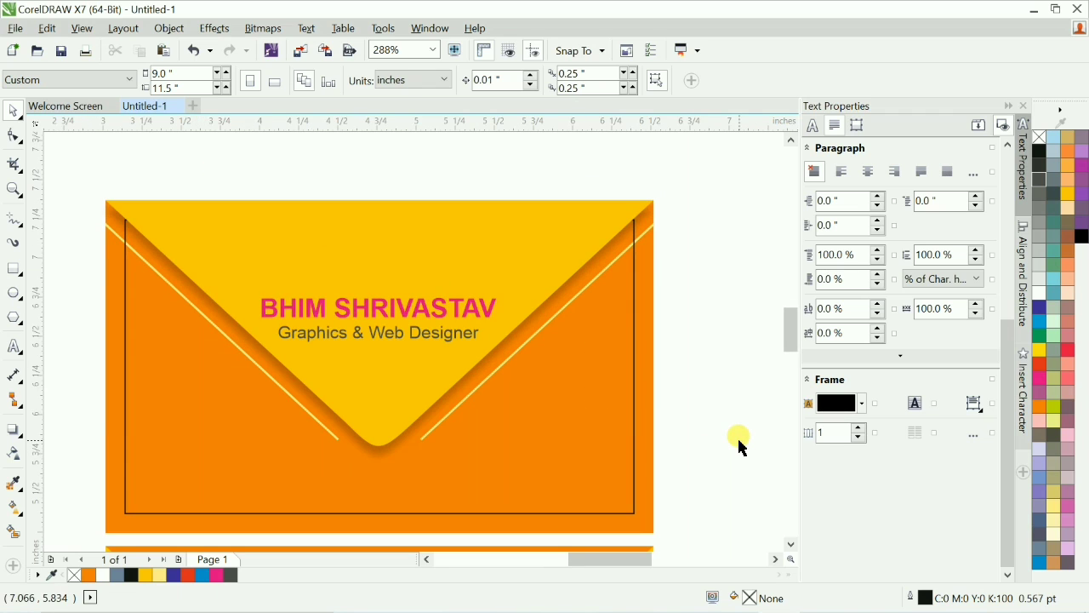
pyautogui.scroll(-2, 726, 428)
pyautogui.click(728, 422)
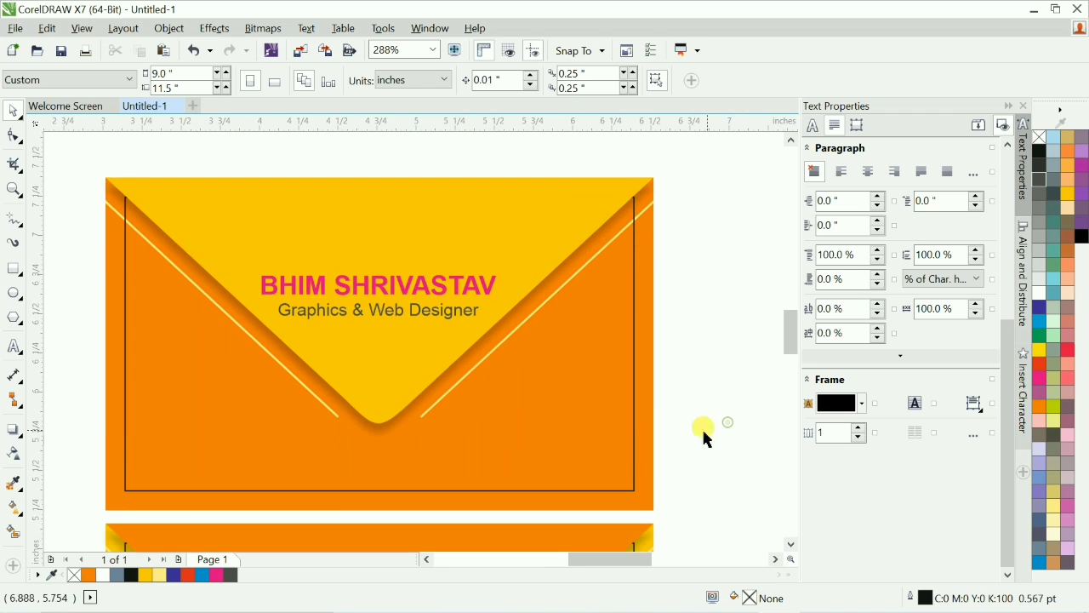
pyautogui.click(631, 487)
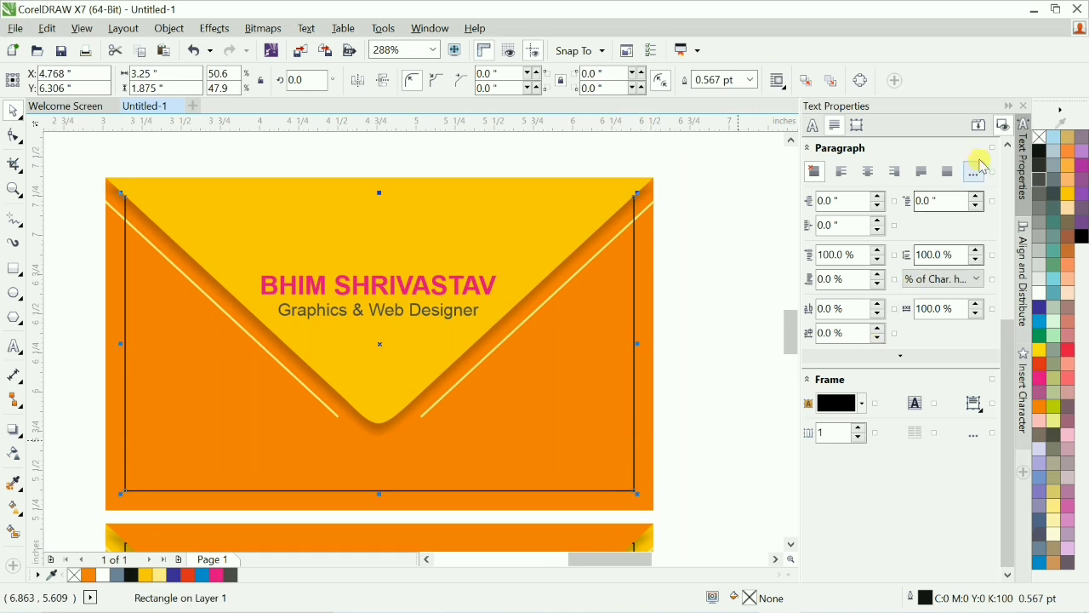
pyautogui.click(739, 359)
pyautogui.scroll(-2, 730, 362)
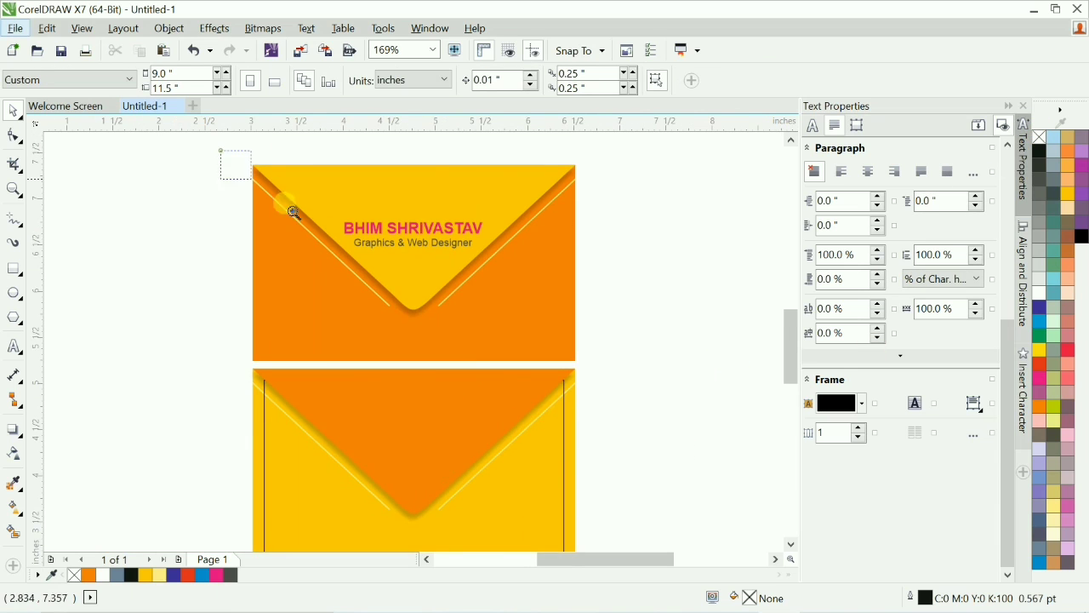
# Create a one-step inner contour of the upper envelope's flap offset 0.1 inch and break it apart.
pyautogui.moveTo(292, 211); pyautogui.dragTo(610, 368)
pyautogui.press('F2')
pyautogui.moveTo(67, 134); pyautogui.dragTo(779, 486)
pyautogui.click(648, 230)
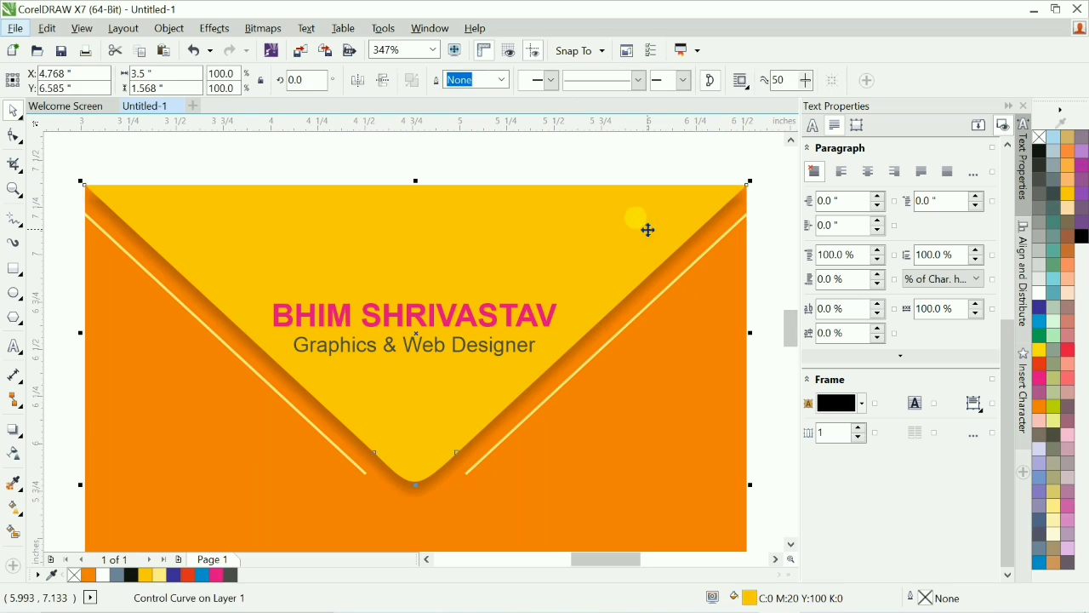
pyautogui.click(605, 311)
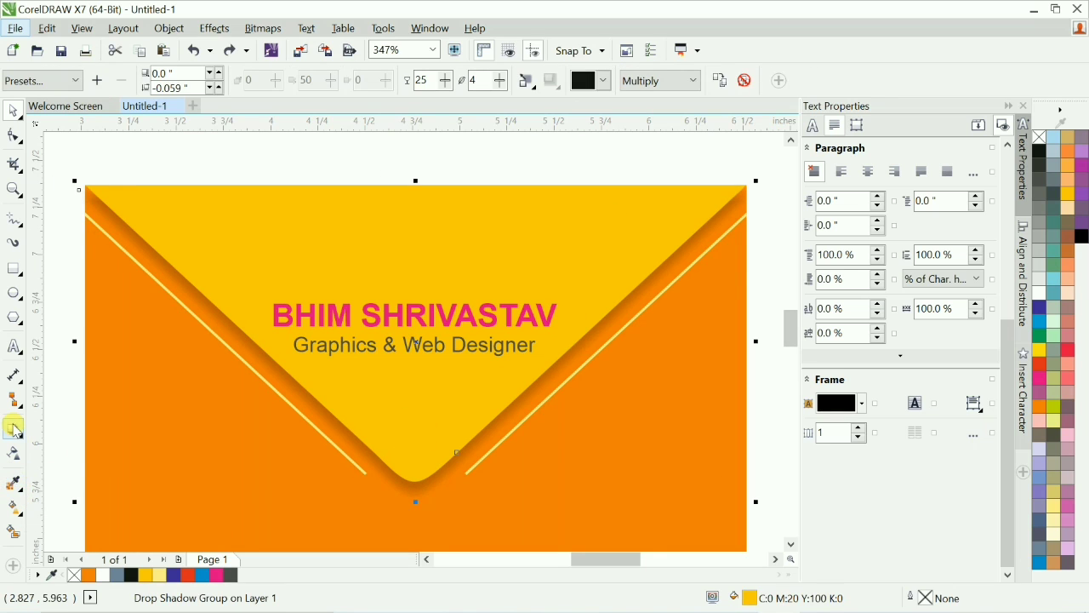
pyautogui.click(18, 433)
pyautogui.click(189, 432)
pyautogui.click(447, 438)
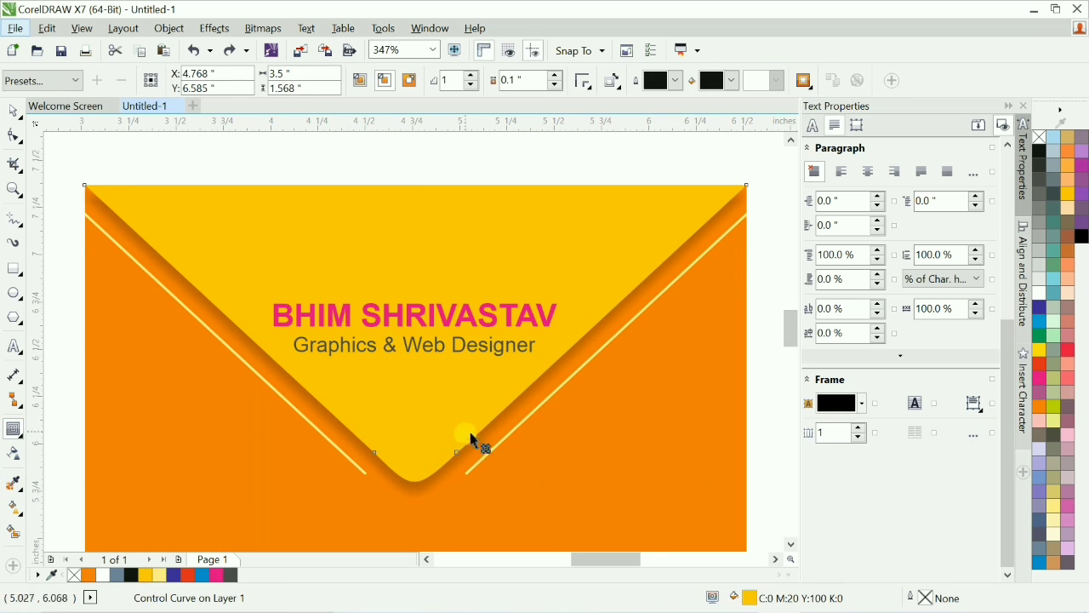
pyautogui.moveTo(474, 440); pyautogui.dragTo(498, 467)
pyautogui.hotkey('ctrl', 'k')
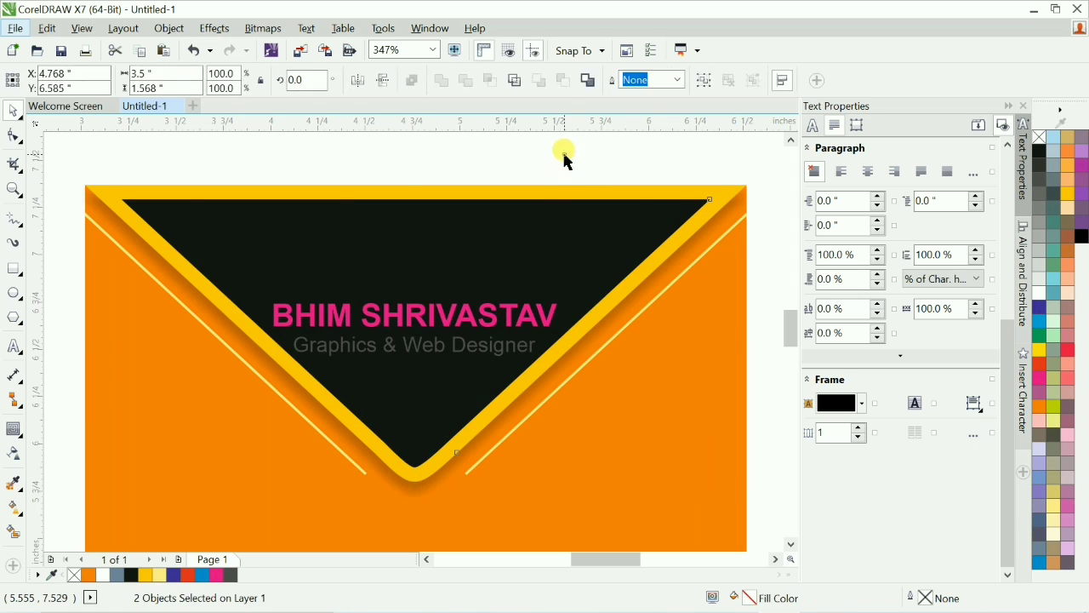
# Give the inner contour shape a light yellow 1 pt outline and remove its fill.
pyautogui.click(669, 189)
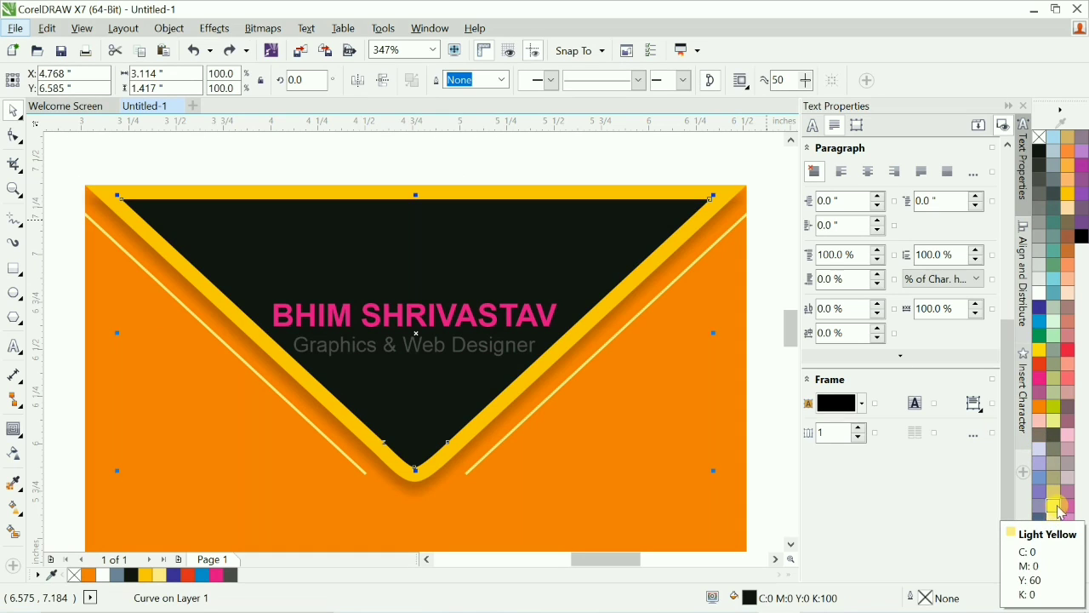
pyautogui.rightClick(1059, 509)
pyautogui.press('F12')
pyautogui.write('1')
pyautogui.press('Return')
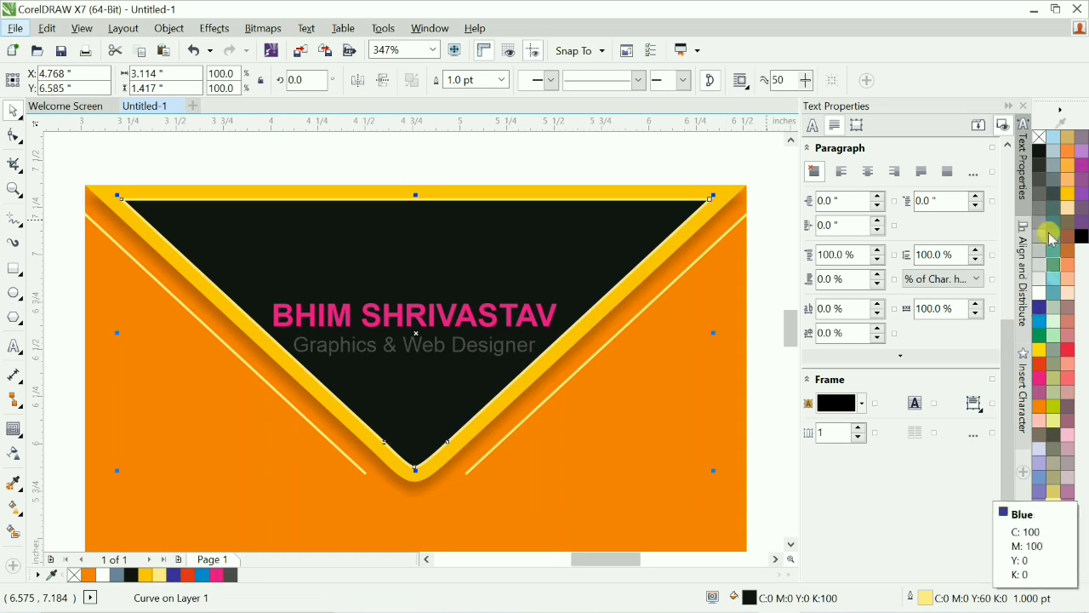
pyautogui.click(1040, 138)
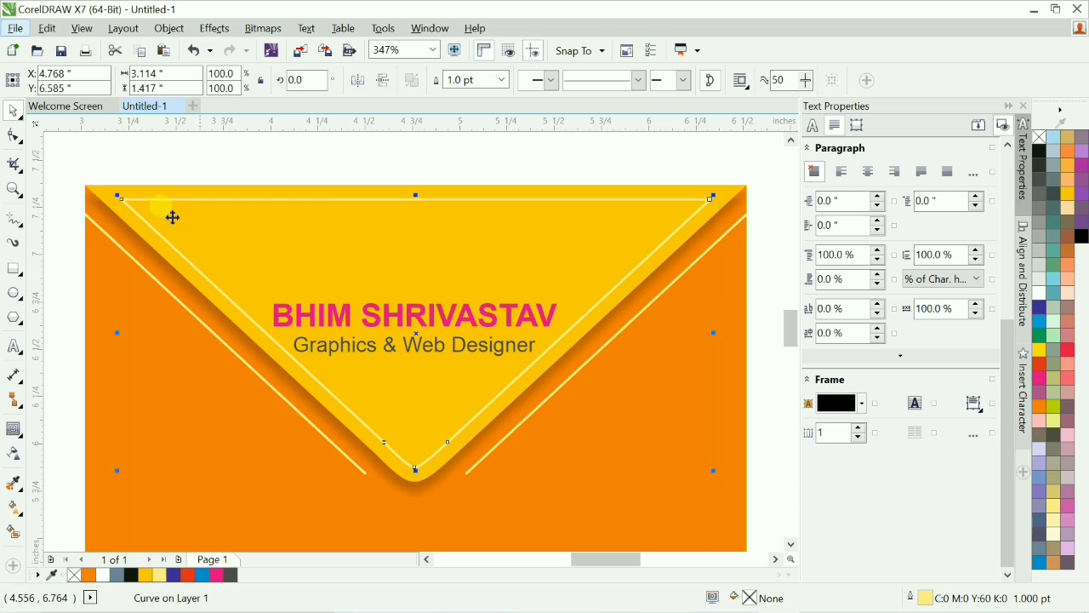
# Break the contour line at its top corners and delete the top edge, leaving a V-shaped highlight line.
pyautogui.click(14, 138)
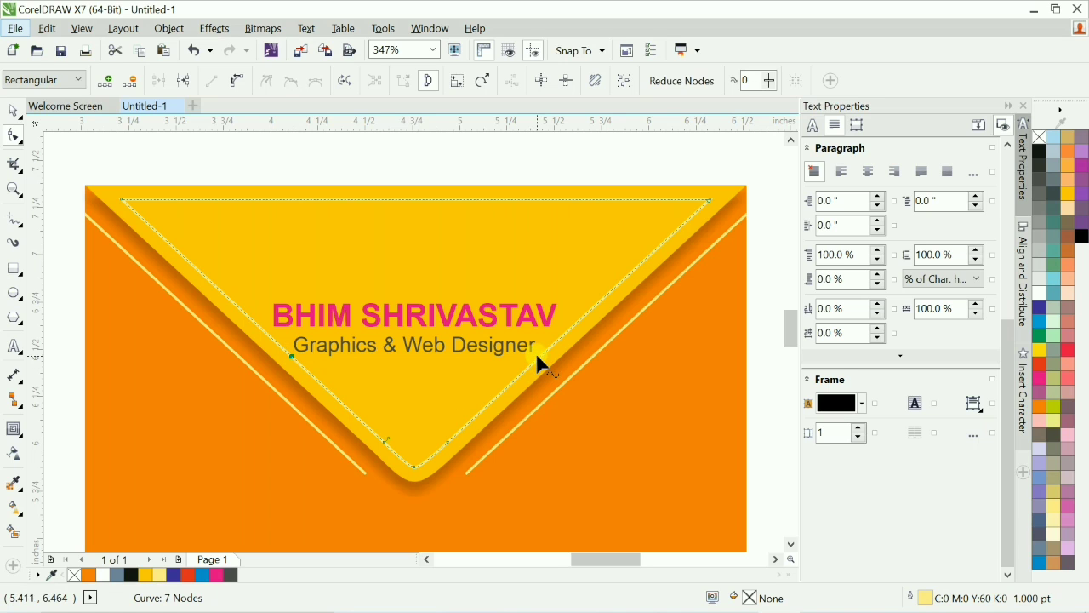
pyautogui.click(192, 84)
pyautogui.press('space')
pyautogui.hotkey('ctrl', 'k')
pyautogui.click(164, 155)
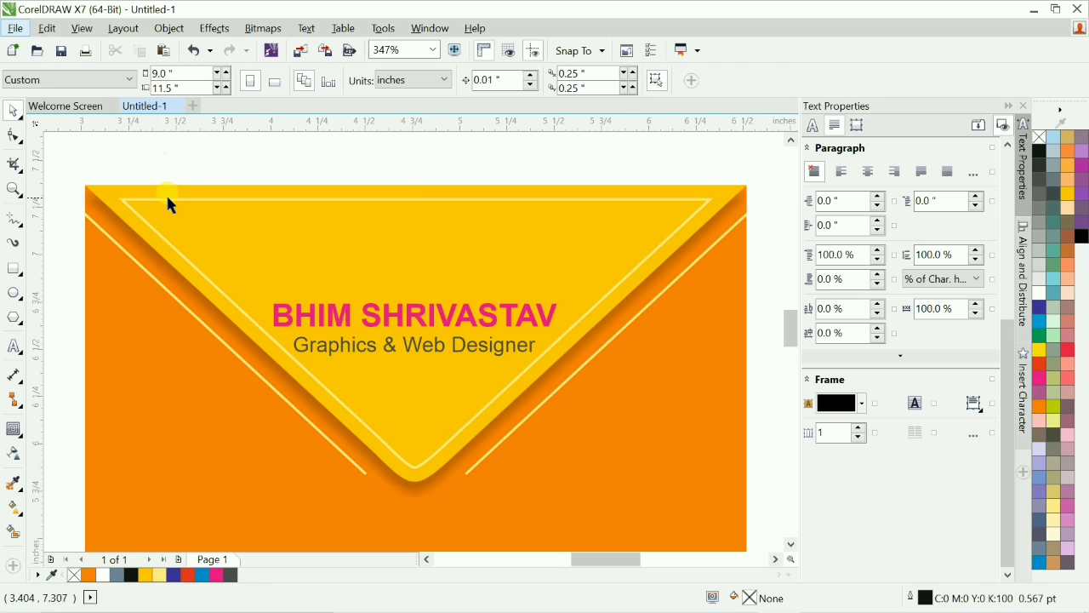
pyautogui.moveTo(175, 200); pyautogui.dragTo(138, 170)
pyautogui.press('Delete')
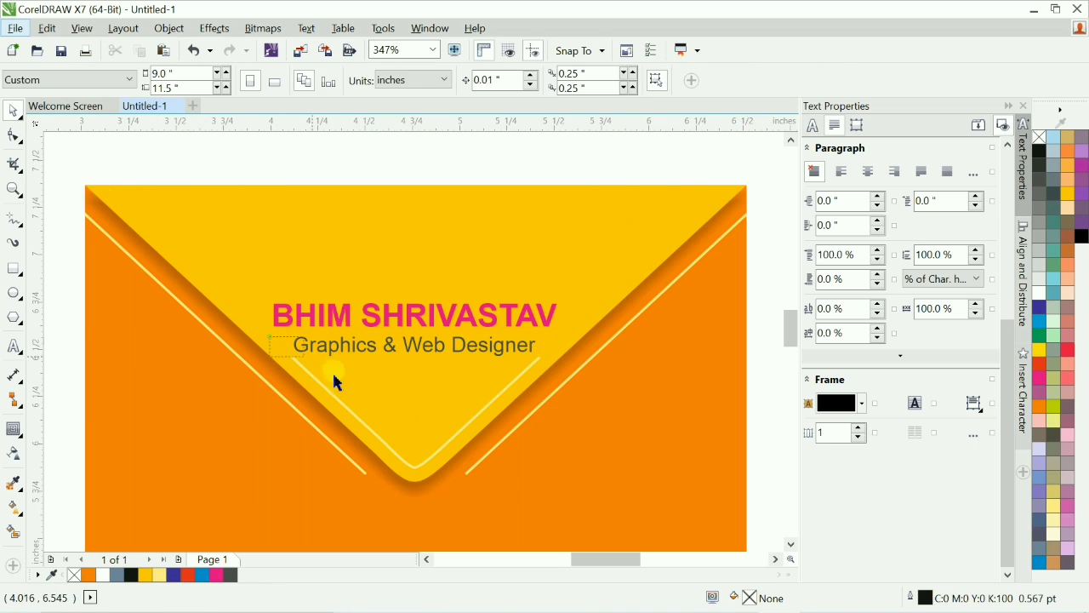
# Apply a vertical linear transparency to the V-shaped highlight line on the flap.
pyautogui.click(335, 377)
pyautogui.click(15, 455)
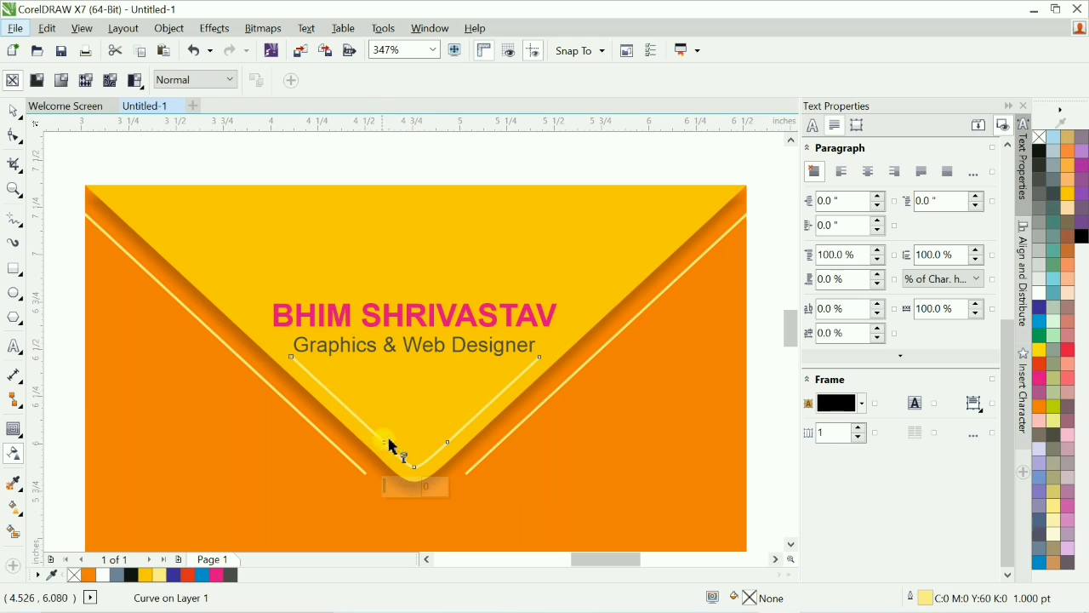
pyautogui.moveTo(415, 467); pyautogui.dragTo(411, 368)
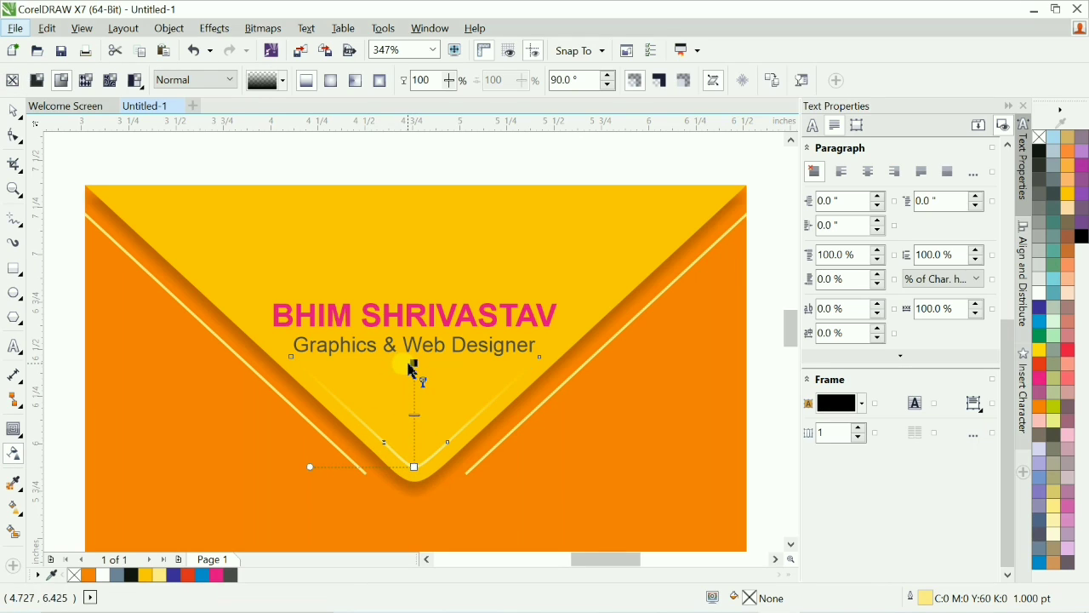
pyautogui.moveTo(415, 410); pyautogui.dragTo(412, 380)
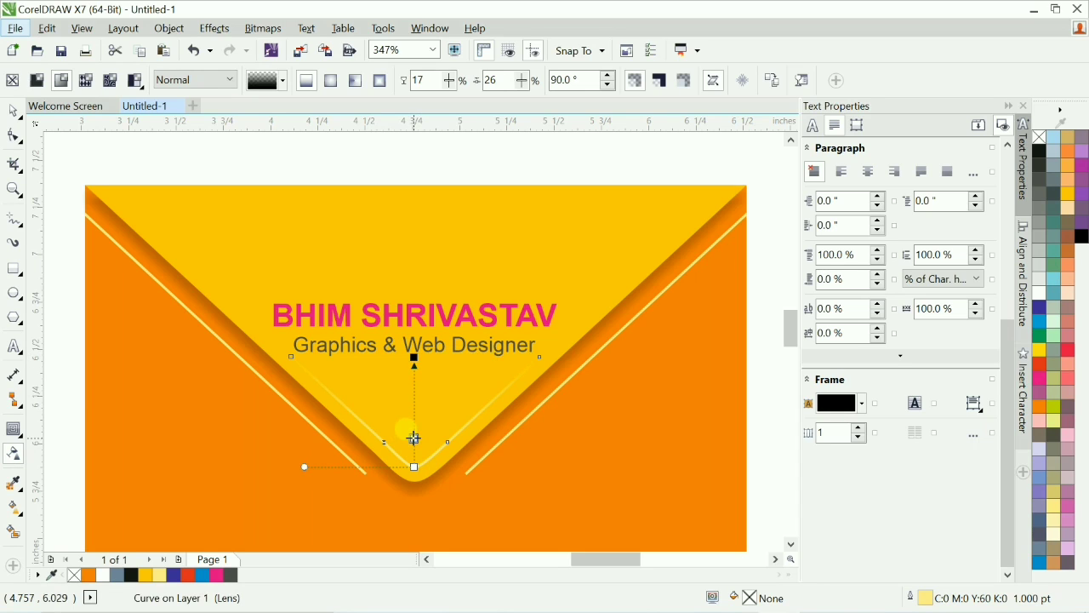
pyautogui.moveTo(415, 438); pyautogui.dragTo(415, 385)
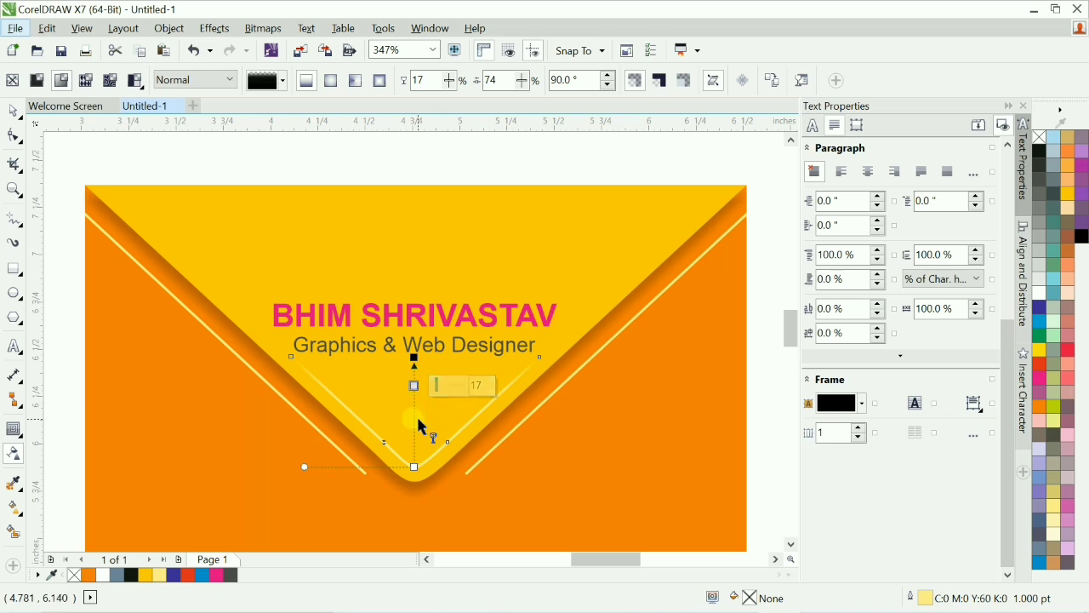
pyautogui.press('space')
# Move the yellow envelope variant to the right of the orange envelope.
pyautogui.scroll(-2, 440, 395)
pyautogui.press('F4')
pyautogui.click(683, 353)
pyautogui.scroll(1, 683, 354)
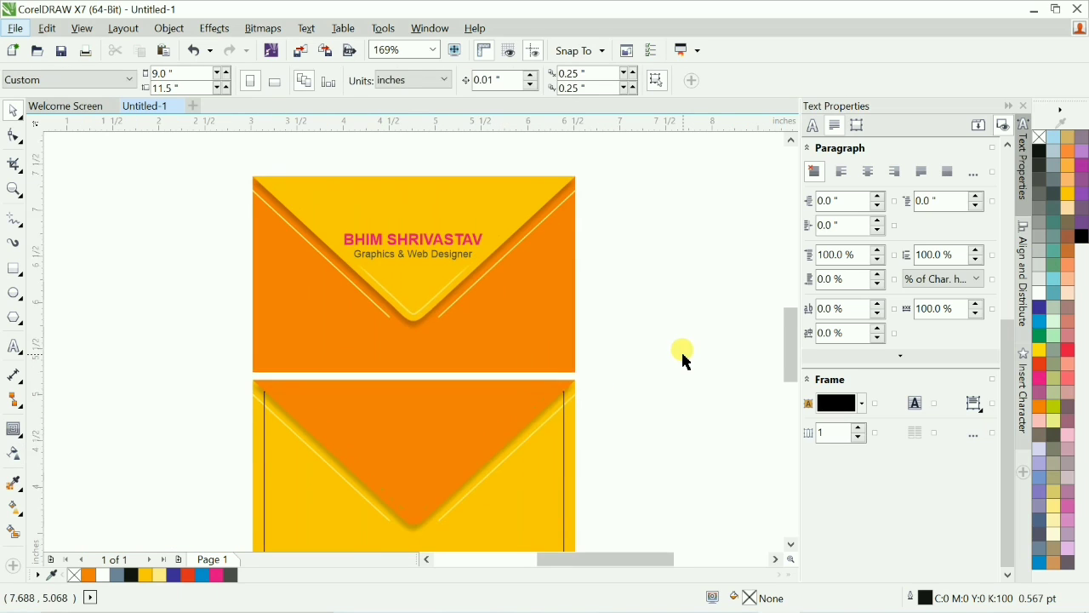
pyautogui.scroll(1, 683, 356)
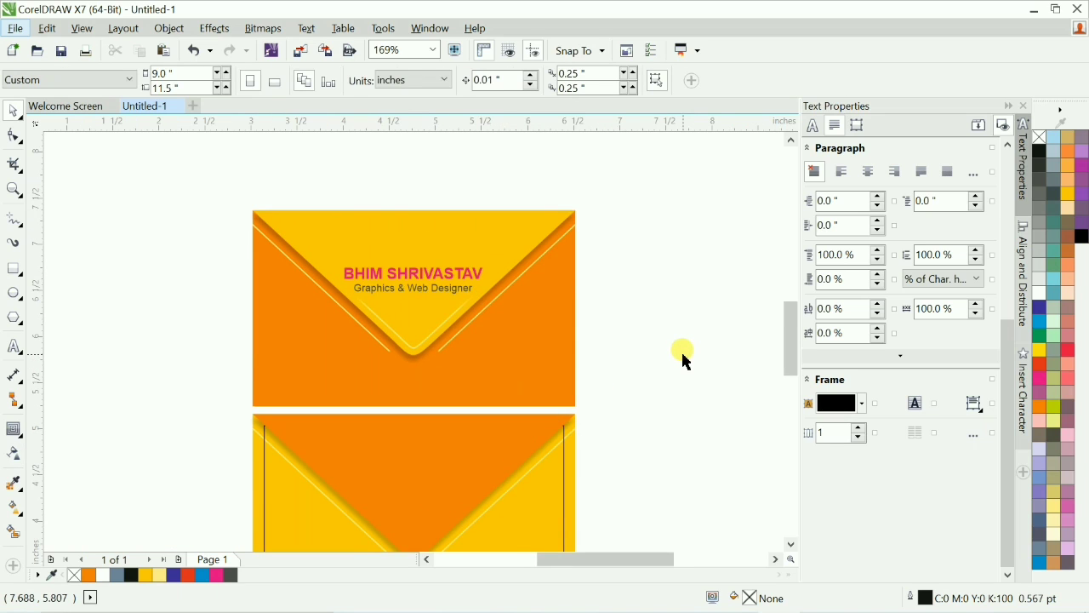
pyautogui.hotkey('shift', 'F4')
pyautogui.press('F2')
pyautogui.moveTo(253, 254); pyautogui.dragTo(559, 443)
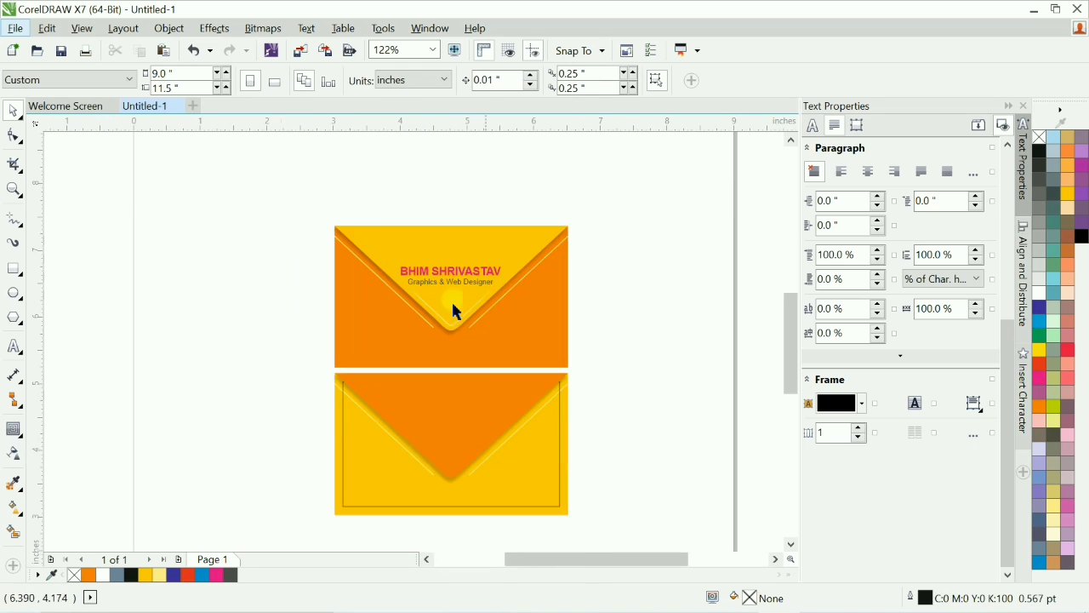
pyautogui.press('F2')
pyautogui.moveTo(255, 195); pyautogui.dragTo(675, 520)
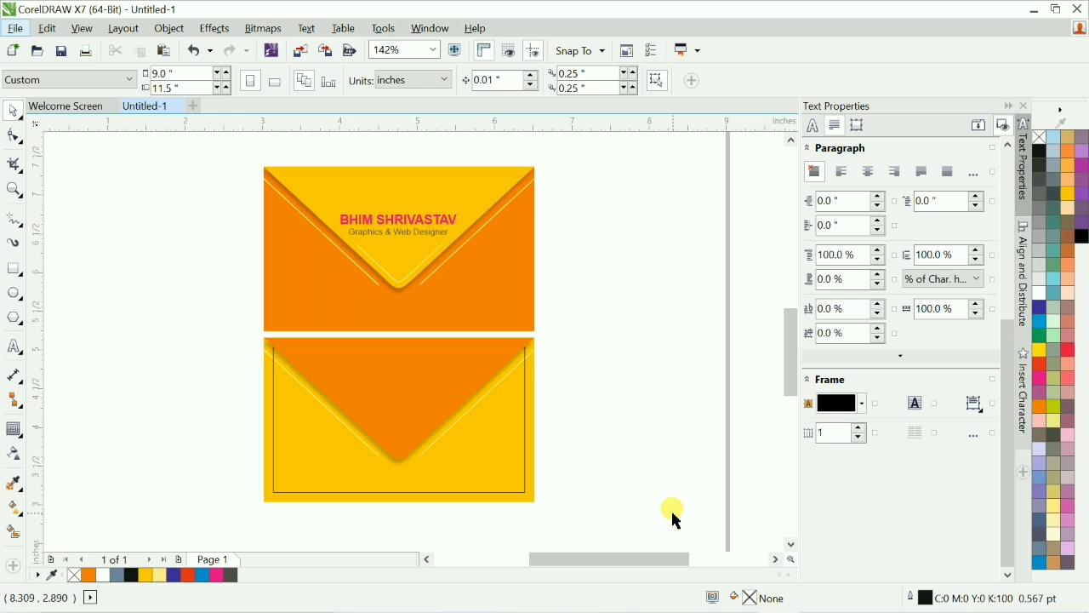
pyautogui.scroll(-1, 642, 408)
pyautogui.hotkey('shift', 'F4')
pyautogui.press('F2')
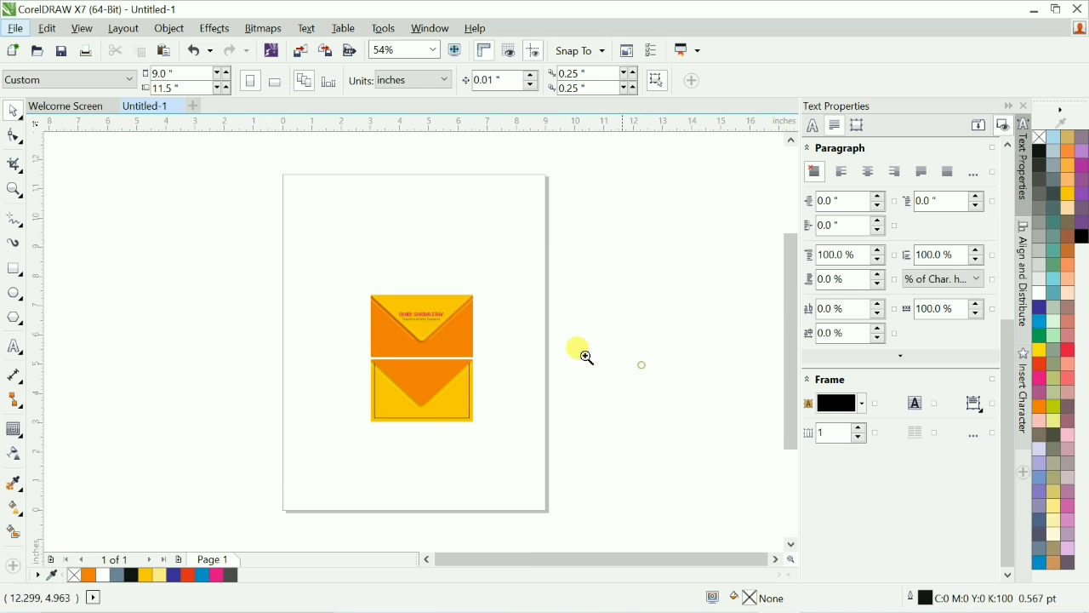
pyautogui.moveTo(222, 244); pyautogui.dragTo(591, 476)
pyautogui.click(462, 389)
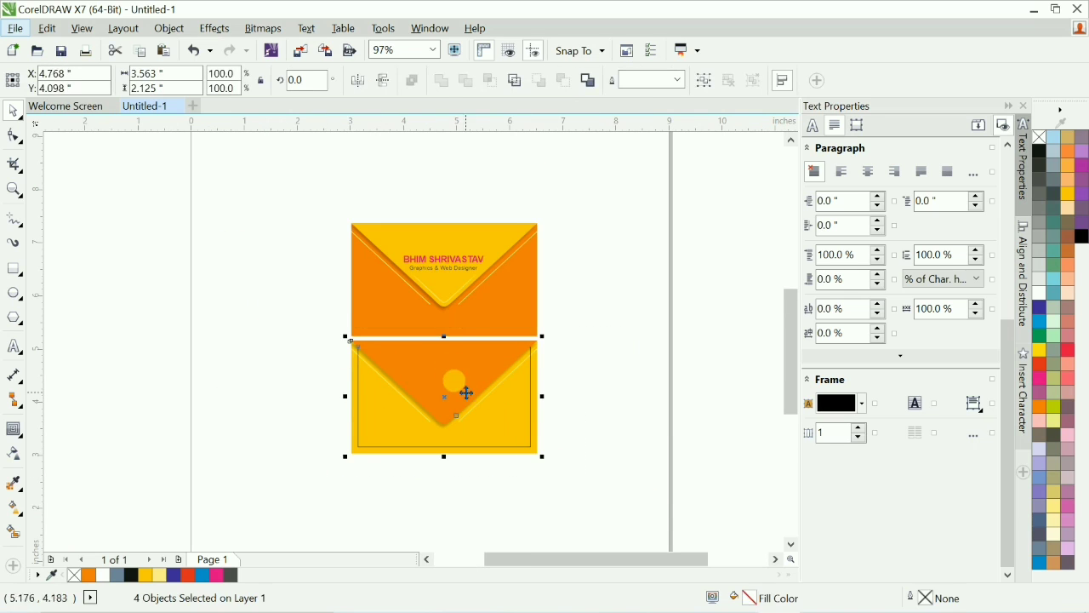
pyautogui.moveTo(462, 389); pyautogui.dragTo(670, 396)
pyautogui.press('Delete')
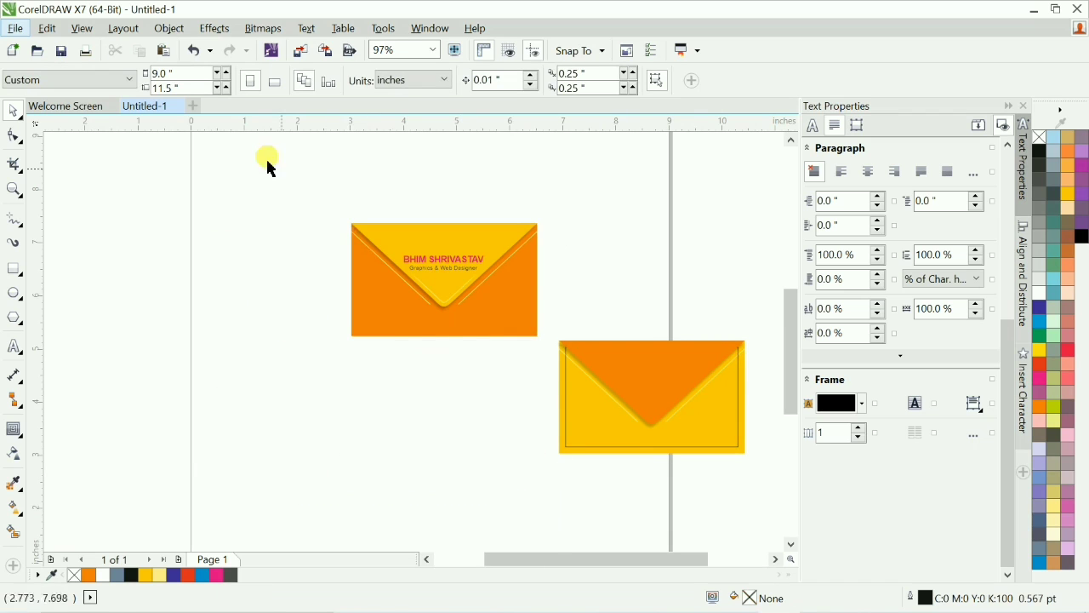
# Duplicate the orange envelope below the original and align the copy with the yellow envelope.
pyautogui.moveTo(267, 161); pyautogui.dragTo(580, 382)
pyautogui.moveTo(501, 272); pyautogui.dragTo(501, 402)
pyautogui.hotkey('ctrl', 'g')
pyautogui.keyDown('shift'); pyautogui.click(588, 451); pyautogui.keyUp('shift')
pyautogui.press('e')
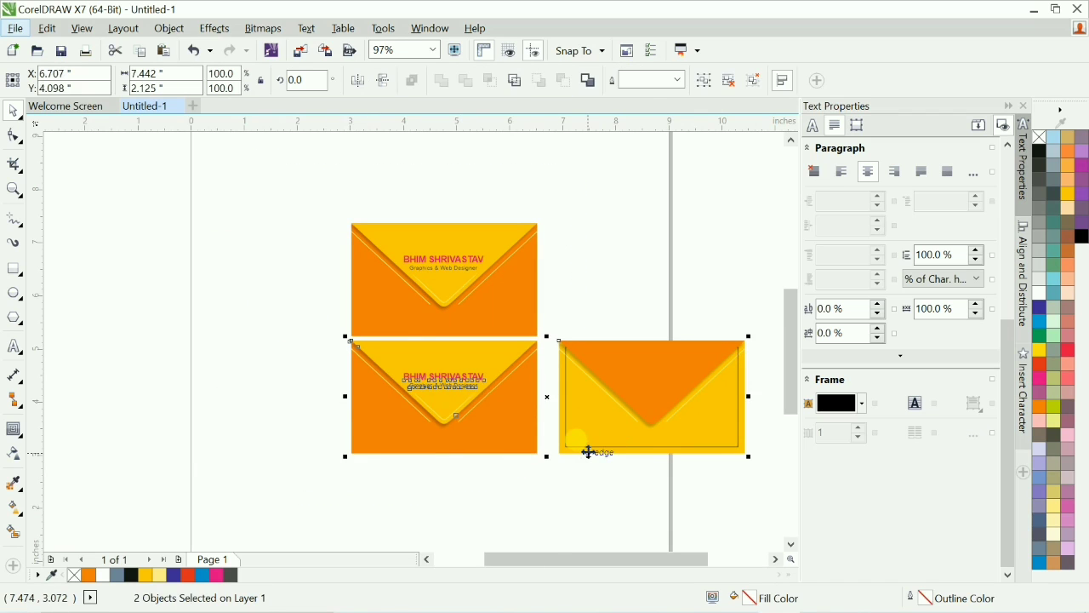
pyautogui.click(588, 451)
pyautogui.click(590, 489)
# Color the copied envelope's body yellow.
pyautogui.press('F2')
pyautogui.moveTo(257, 270); pyautogui.dragTo(733, 530)
pyautogui.click(410, 390)
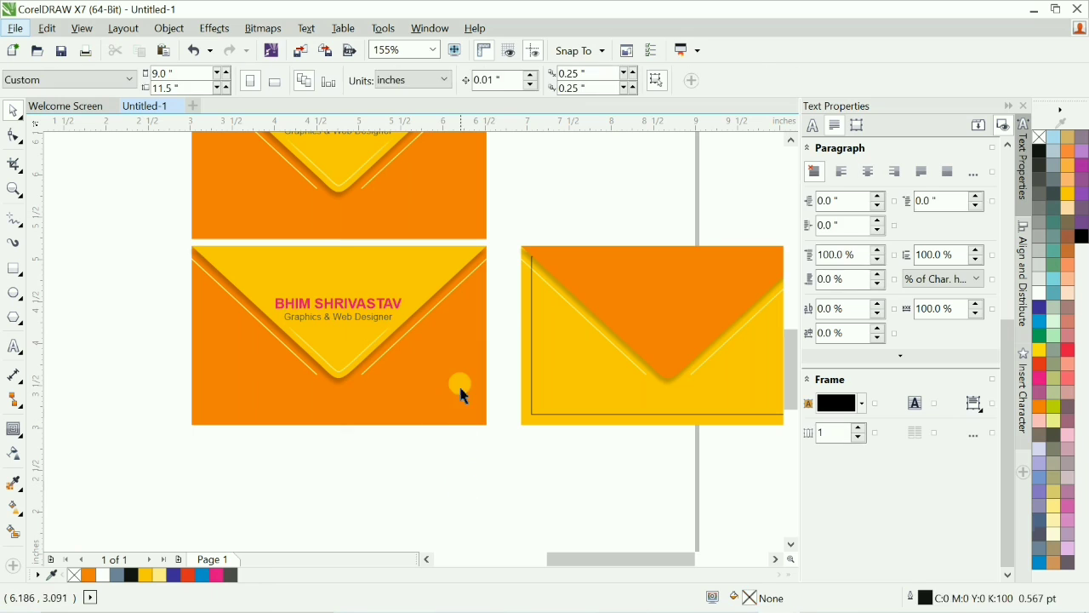
pyautogui.keyDown('ctrl'); pyautogui.click(460, 386); pyautogui.keyUp('ctrl')
pyautogui.click(482, 423)
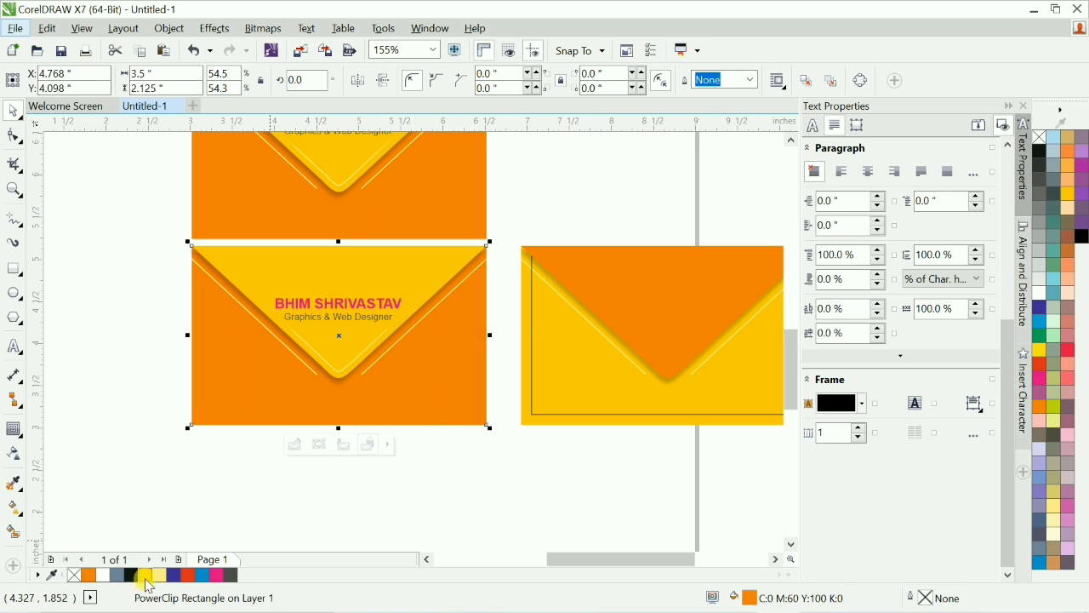
pyautogui.click(146, 576)
pyautogui.click(475, 497)
# Color the copied envelope's flap orange.
pyautogui.click(432, 270)
pyautogui.moveTo(433, 271); pyautogui.dragTo(409, 237)
pyautogui.hotkey('ctrl', 'z')
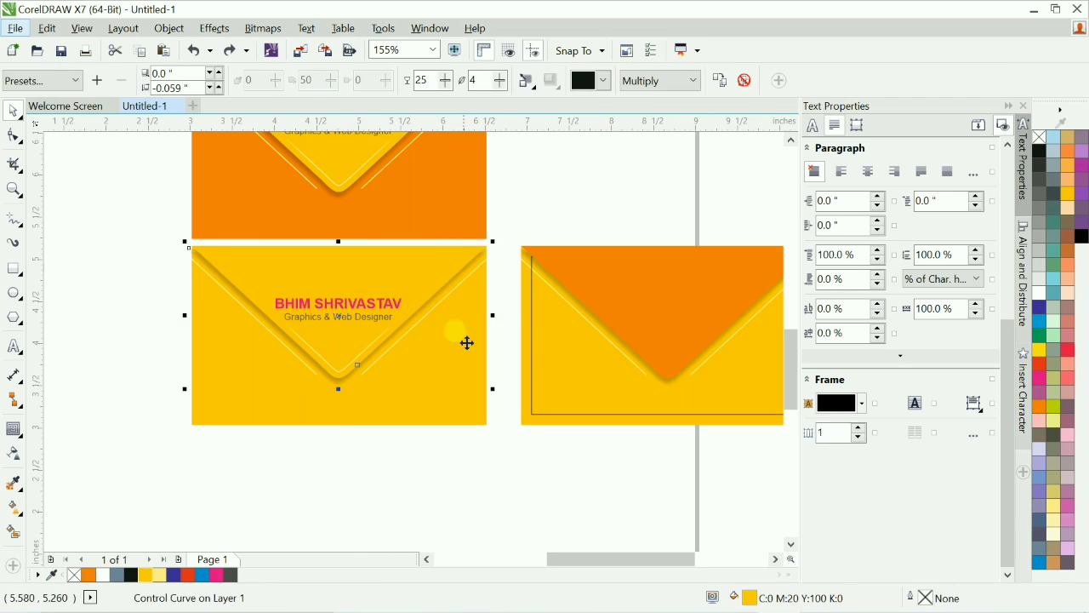
pyautogui.click(88, 577)
pyautogui.click(423, 499)
# Delete the name and tagline text from the copied envelope.
pyautogui.click(387, 322)
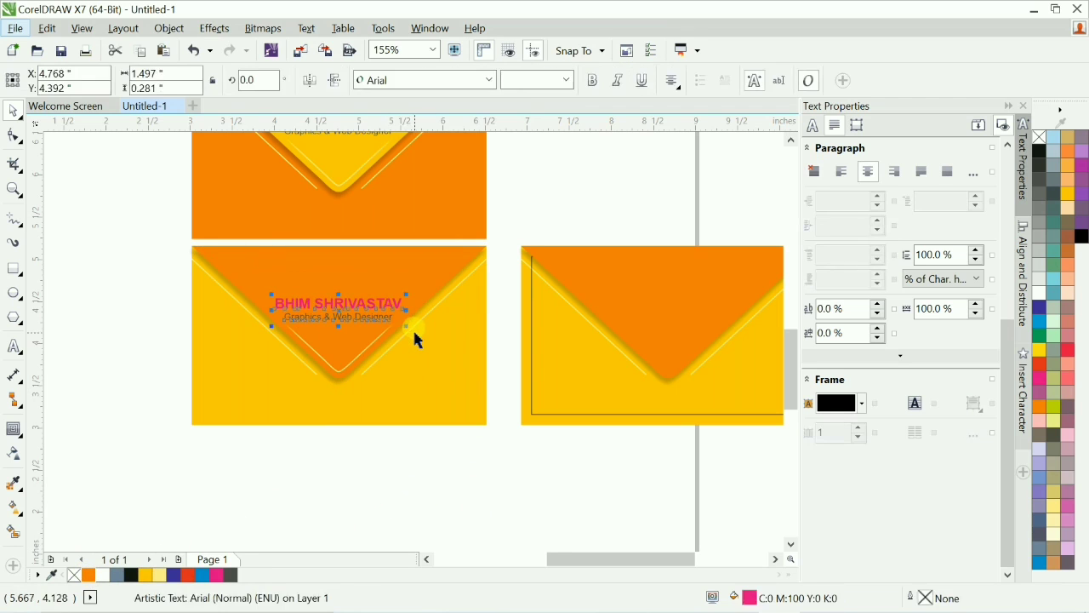
pyautogui.press('Delete')
pyautogui.press('F4')
pyautogui.hotkey('shift', 'F4')
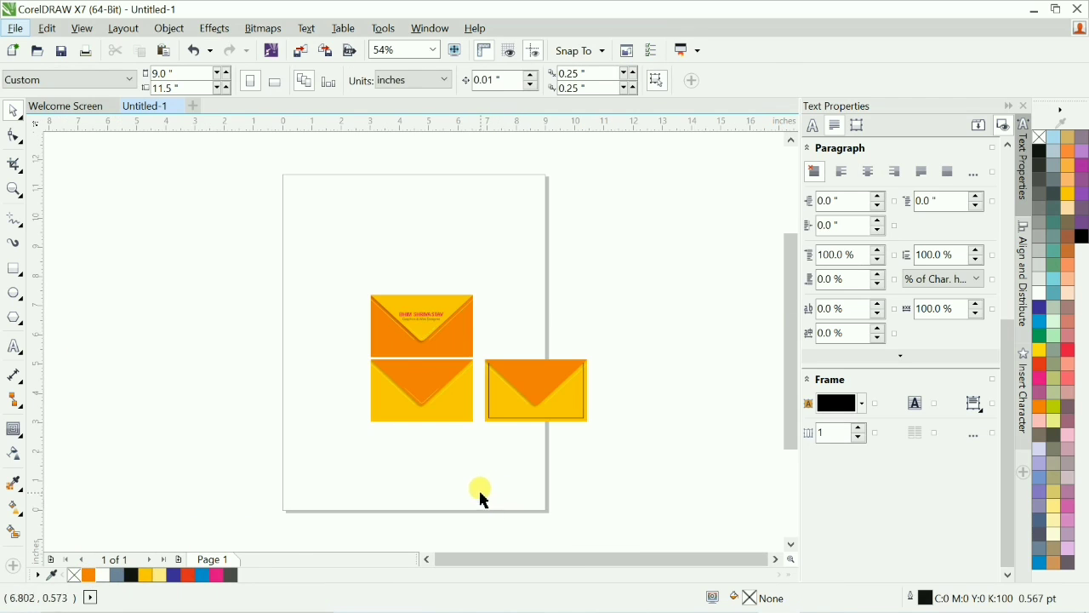
# Select the whole copied envelope and flip it upside down to show its back side.
pyautogui.press('F2')
pyautogui.moveTo(248, 231); pyautogui.dragTo(564, 448)
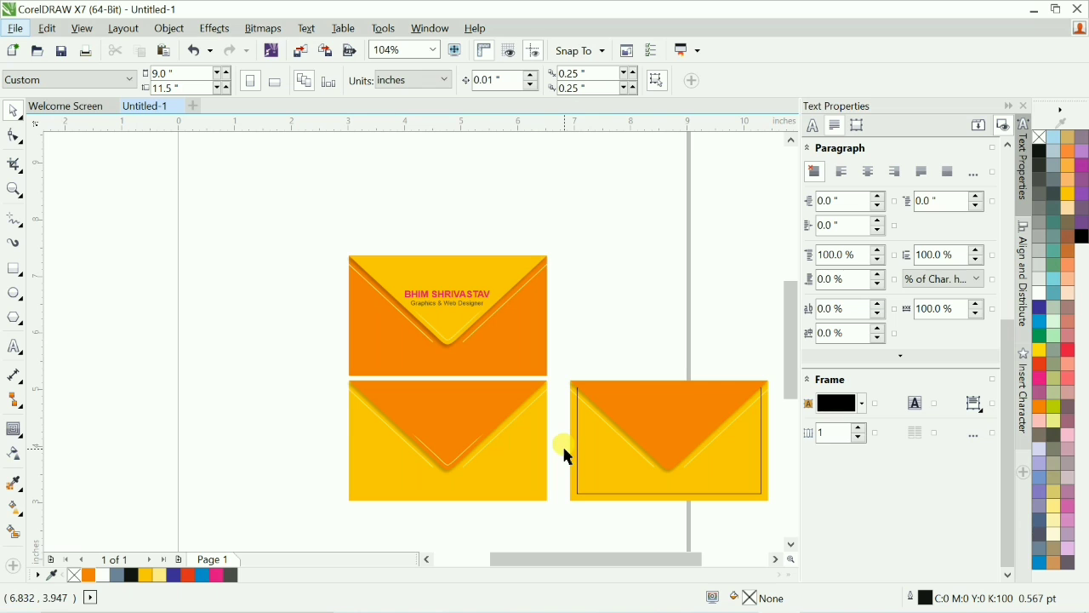
pyautogui.moveTo(294, 362); pyautogui.dragTo(581, 540)
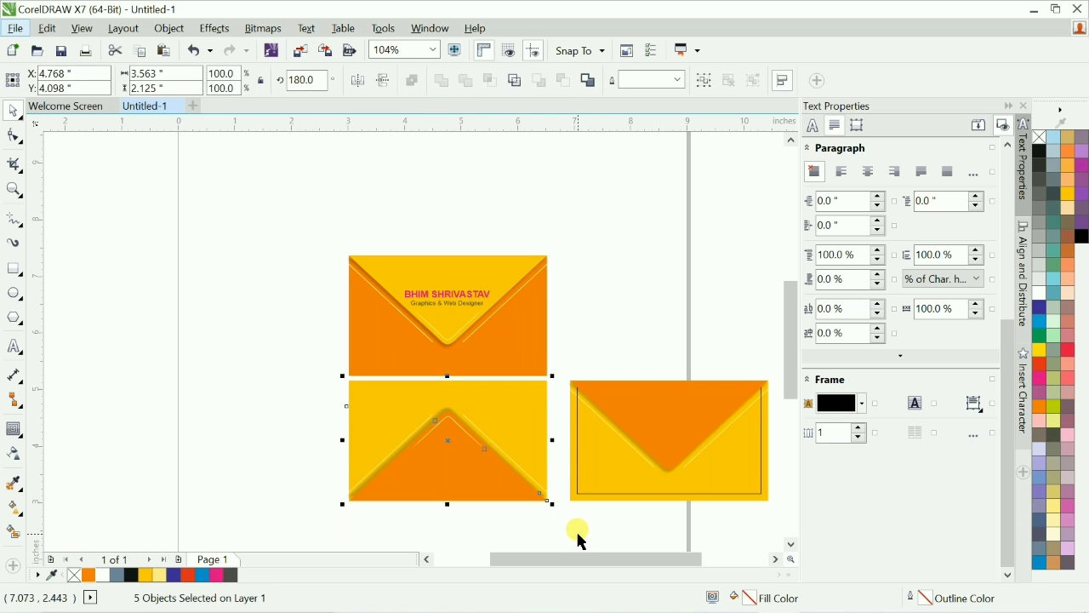
# Delete the old yellow envelope on the right.
pyautogui.click(587, 540)
pyautogui.moveTo(558, 366); pyautogui.dragTo(743, 491)
pyautogui.press('Delete')
# Draw a small white circle about 0.15 inch wide on the back-side flap and remove its outline.
pyautogui.hotkey('shift', 'F4')
pyautogui.press('F2')
pyautogui.moveTo(271, 258); pyautogui.dragTo(574, 478)
pyautogui.press('F2')
pyautogui.moveTo(276, 314); pyautogui.dragTo(655, 491)
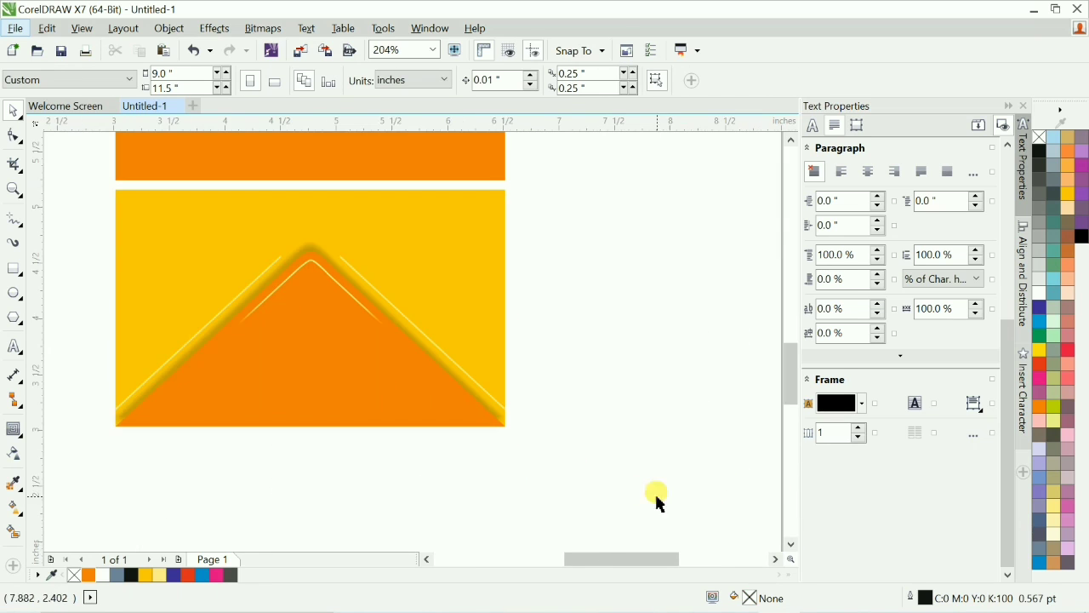
pyautogui.press('F2')
pyautogui.moveTo(65, 245); pyautogui.dragTo(498, 486)
pyautogui.press('F7')
pyautogui.moveTo(418, 339); pyautogui.dragTo(366, 302)
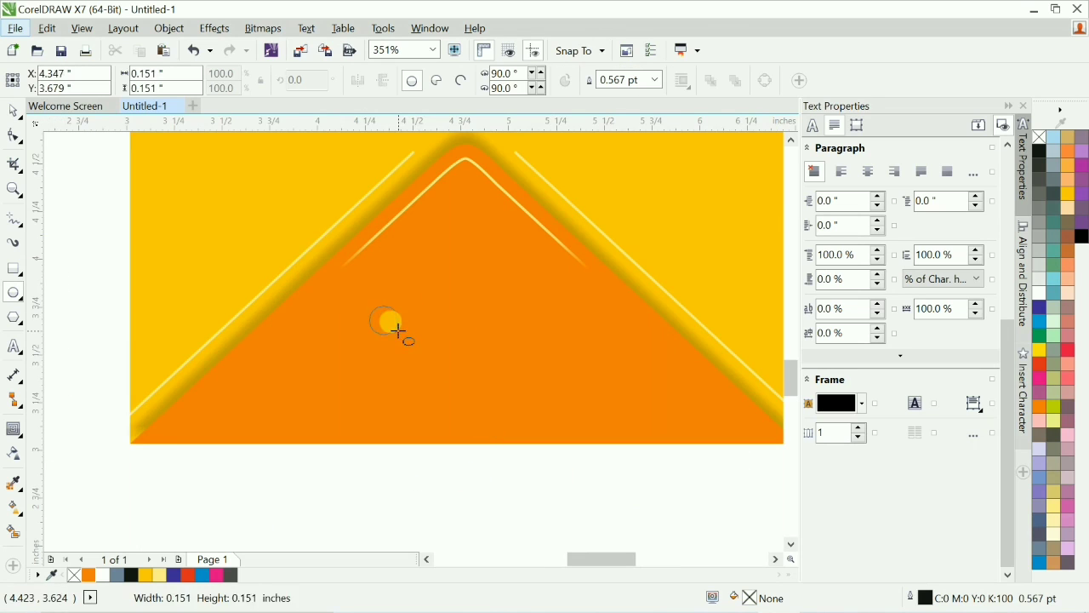
pyautogui.rightClick(1042, 142)
pyautogui.scroll(2, 369, 292)
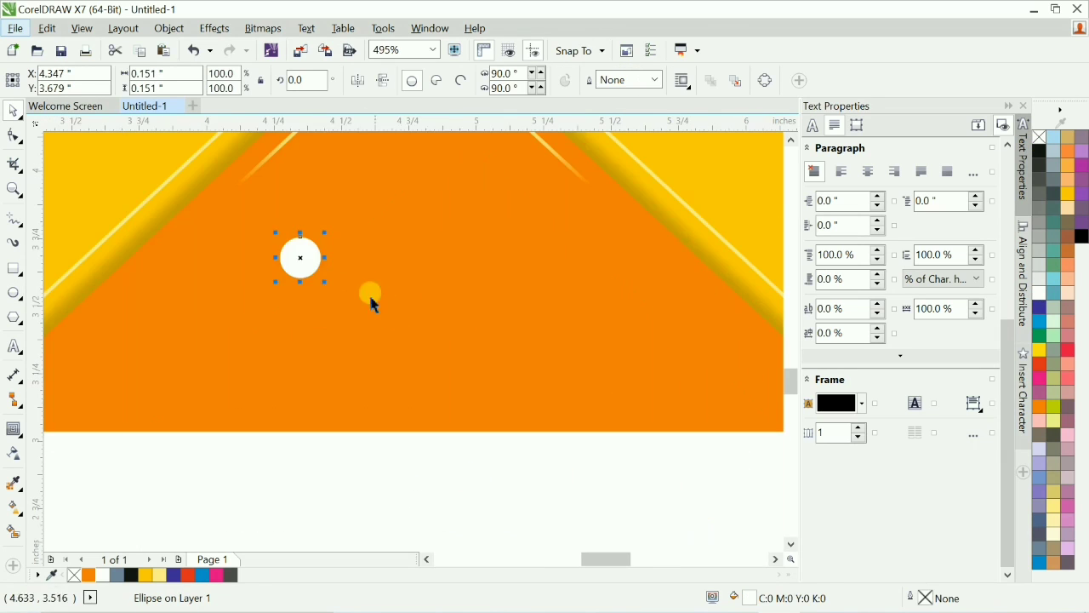
# Duplicate the circle twice to form a vertical column of three dots.
pyautogui.moveTo(311, 257); pyautogui.dragTo(483, 454)
pyautogui.hotkey('ctrl', 'd')
pyautogui.scroll(-4, 528, 393)
pyautogui.click(588, 233)
pyautogui.keyDown('ctrl'); pyautogui.click(588, 233); pyautogui.keyUp('ctrl')
pyautogui.rightClick(1040, 293)
pyautogui.click(755, 377)
# Group the three dots together.
pyautogui.hotkey('ctrl', 'g')
pyautogui.keyDown('shift'); pyautogui.click(628, 188); pyautogui.keyUp('shift')
pyautogui.keyDown('shift'); pyautogui.click(720, 311); pyautogui.keyUp('shift')
pyautogui.click(117, 242)
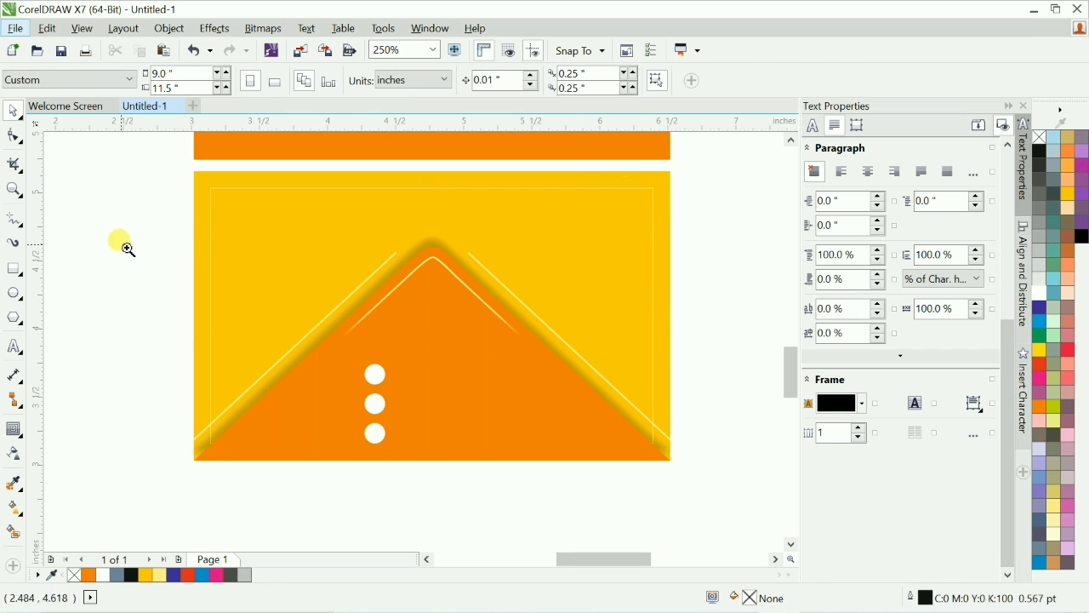
pyautogui.scroll(1, 417, 400)
pyautogui.click(423, 406)
pyautogui.keyDown('shift'); pyautogui.click(440, 168); pyautogui.keyUp('shift')
pyautogui.hotkey('ctrl', 'g')
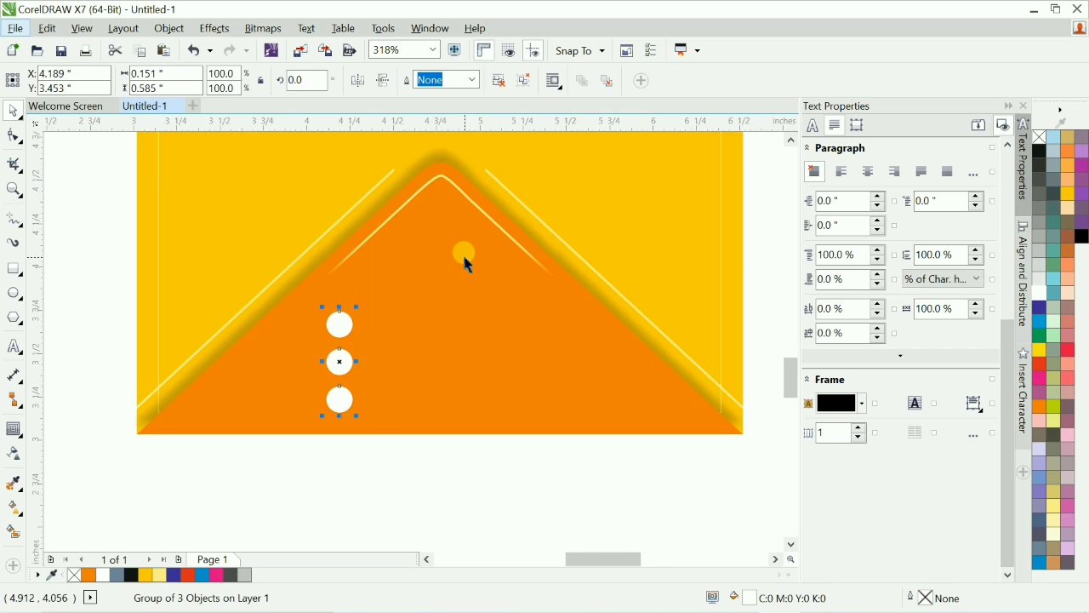
# Fill the red map pin white and align it with the column of dots.
pyautogui.scroll(-5, 467, 255)
pyautogui.press('Escape')
pyautogui.scroll(5, 415, 389)
pyautogui.scroll(1, 433, 285)
pyautogui.click(195, 335)
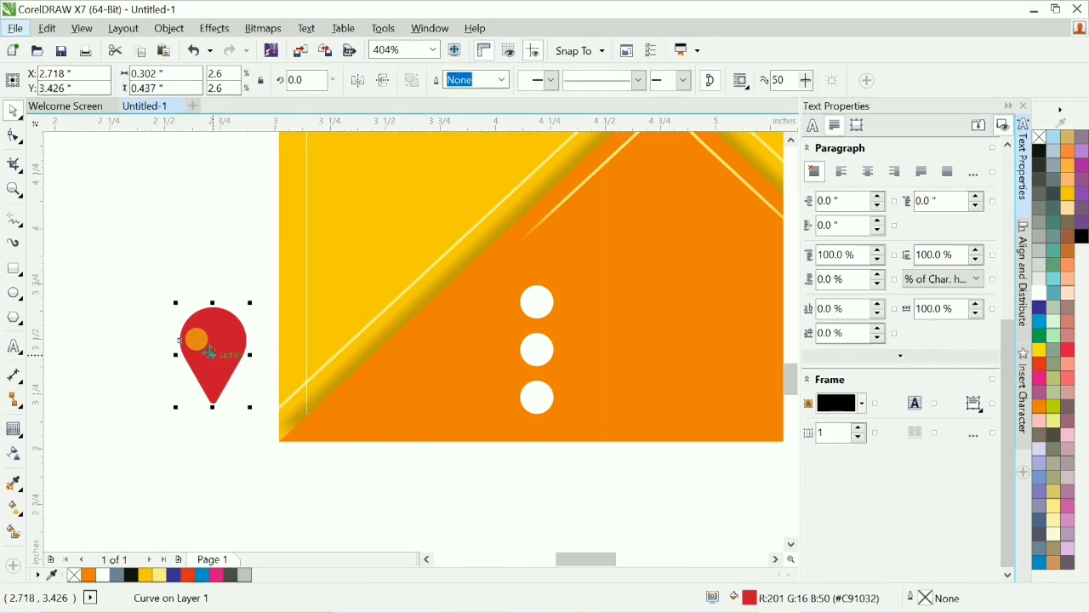
pyautogui.click(1046, 386)
pyautogui.keyDown('shift'); pyautogui.click(540, 301); pyautogui.keyUp('shift')
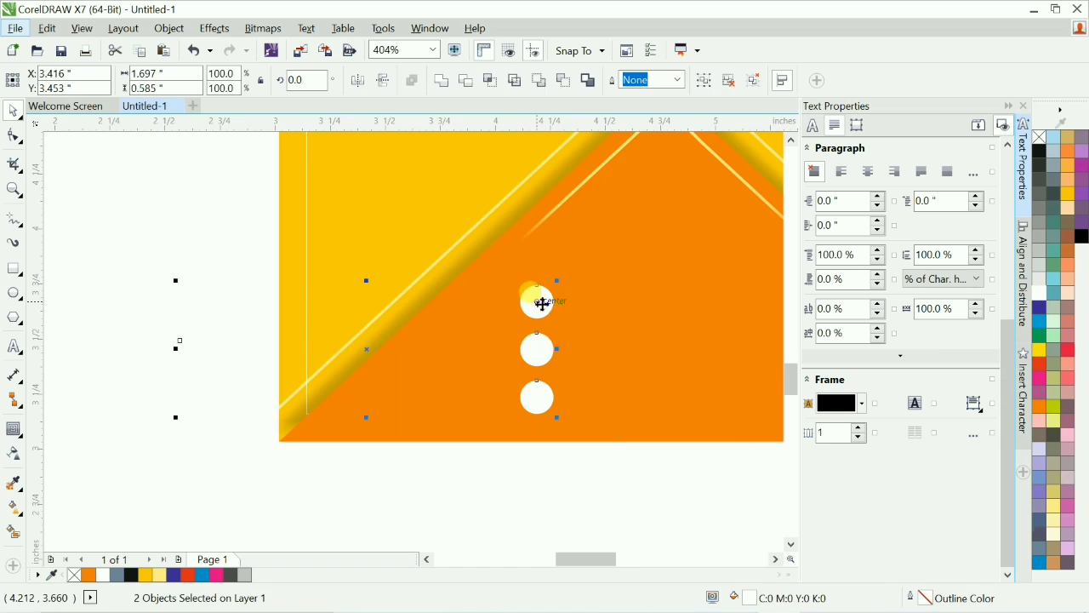
pyautogui.press('e')
pyautogui.press('Escape')
# Move the white pin next to the top dot and center it level with that dot.
pyautogui.moveTo(412, 235); pyautogui.dragTo(694, 415)
pyautogui.moveTo(411, 366); pyautogui.dragTo(551, 288)
pyautogui.moveTo(598, 199); pyautogui.dragTo(547, 328)
pyautogui.keyDown('shift'); pyautogui.click(388, 286); pyautogui.keyUp('shift')
pyautogui.press('e')
pyautogui.click(517, 283)
pyautogui.scroll(3, 561, 264)
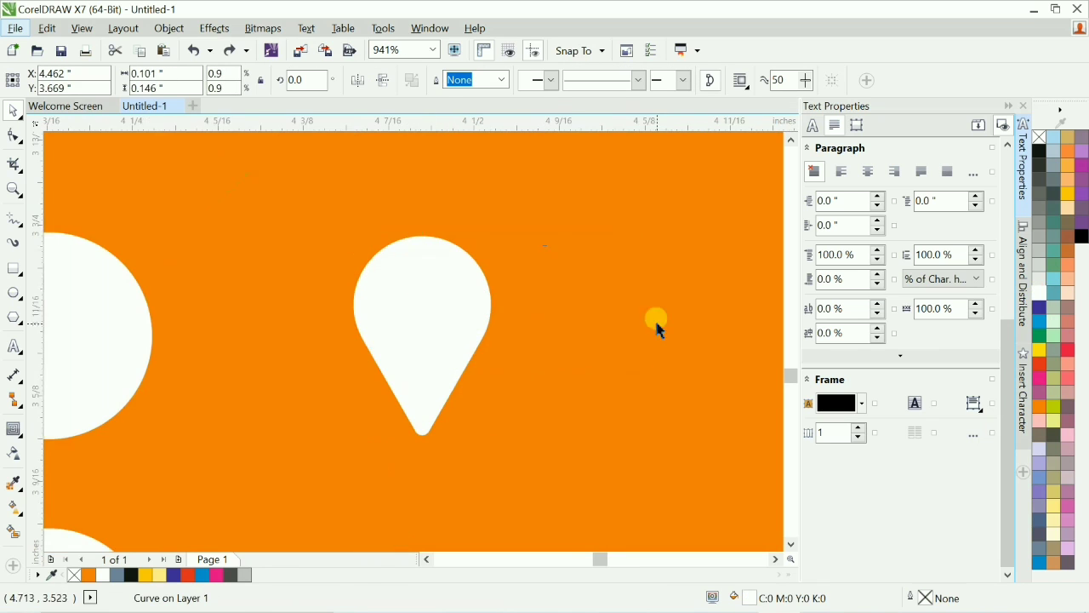
# Draw a small black circle without outline inside the pin's head and group it with the pin.
pyautogui.press('F7')
pyautogui.moveTo(401, 280); pyautogui.dragTo(451, 333)
pyautogui.press('space')
pyautogui.keyDown('shift'); pyautogui.click(449, 353); pyautogui.keyUp('shift')
pyautogui.press('c')
pyautogui.click(443, 318)
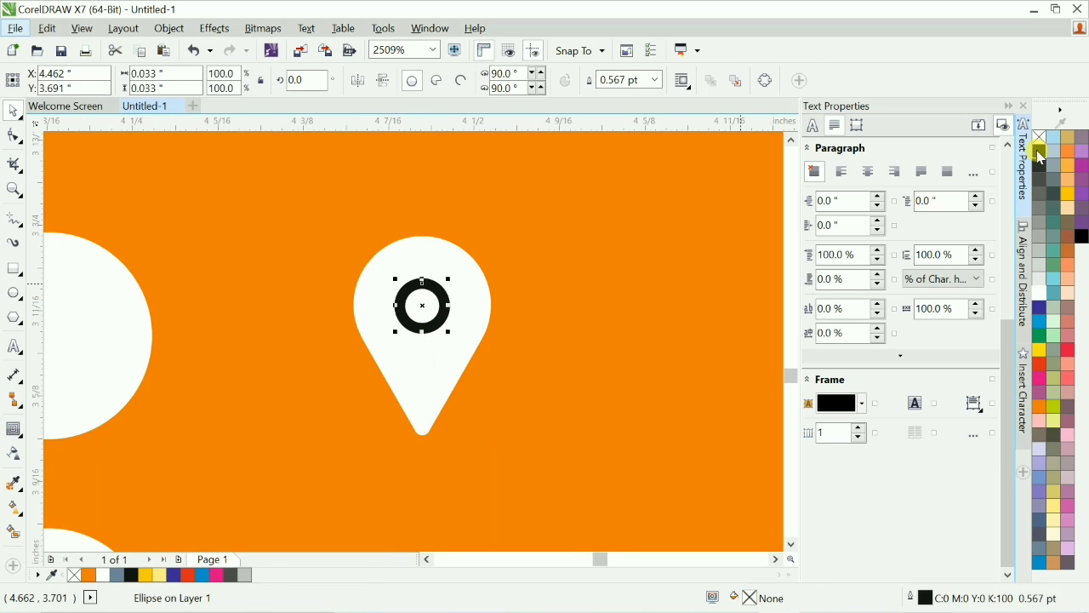
pyautogui.click(1039, 151)
pyautogui.rightClick(1039, 137)
pyautogui.moveTo(449, 274); pyautogui.dragTo(452, 273)
pyautogui.hotkey('ctrl', 'z')
pyautogui.moveTo(438, 297); pyautogui.dragTo(438, 292)
pyautogui.scroll(-3, 468, 292)
pyautogui.keyDown('shift'); pyautogui.click(468, 294); pyautogui.keyUp('shift')
pyautogui.hotkey('ctrl', 'g')
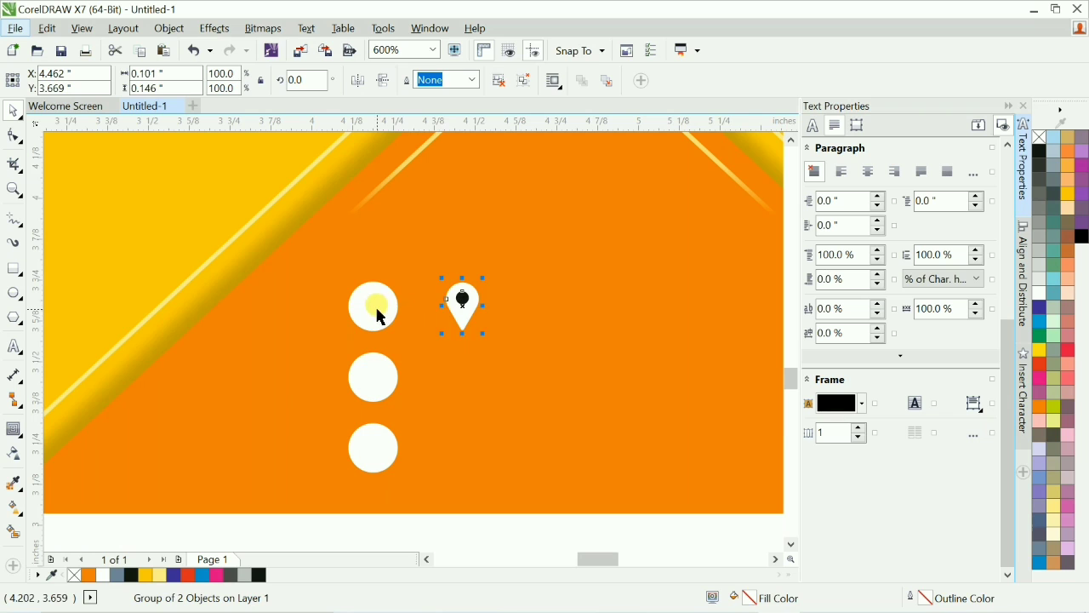
# Delete the top dot and put the pin in its place, centered on the dot column.
pyautogui.click(377, 309)
pyautogui.press('Delete')
pyautogui.click(461, 309)
pyautogui.keyDown('shift'); pyautogui.click(379, 373); pyautogui.keyUp('shift')
pyautogui.press('c')
pyautogui.click(375, 310)
pyautogui.scroll(-2, 398, 333)
pyautogui.click(424, 463)
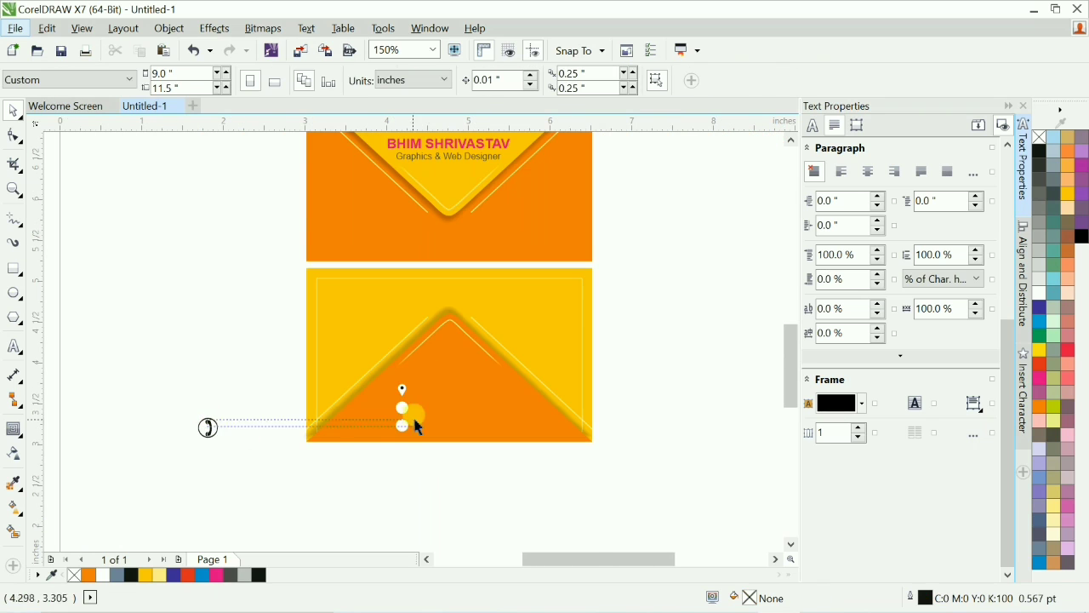
# Move the circled phone symbol onto the envelope flap beside the middle dot.
pyautogui.click(212, 424)
pyautogui.moveTo(212, 424); pyautogui.dragTo(433, 409)
pyautogui.click(426, 469)
pyautogui.press('F2')
pyautogui.moveTo(366, 371); pyautogui.dragTo(474, 449)
pyautogui.click(458, 353)
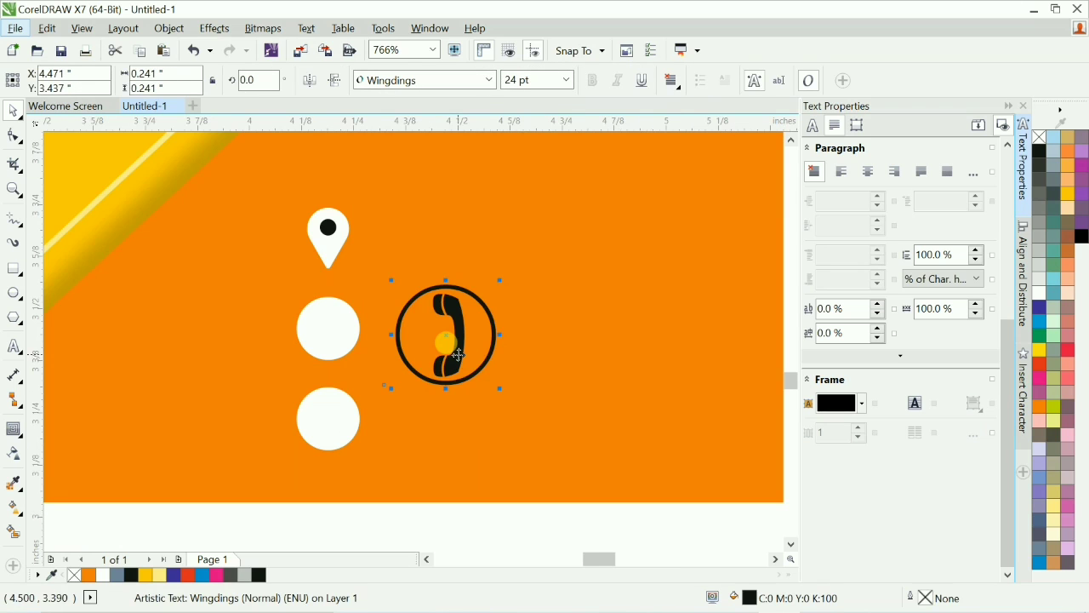
# Convert the phone symbol to curves, break it apart, delete its ring, and fill the handset white.
pyautogui.moveTo(451, 332); pyautogui.dragTo(547, 412)
pyautogui.hotkey('ctrl', 'q')
pyautogui.hotkey('ctrl', 'k')
pyautogui.click(525, 520)
pyautogui.press('Delete')
pyautogui.moveTo(498, 366); pyautogui.dragTo(589, 420)
pyautogui.press('Delete')
pyautogui.moveTo(450, 290); pyautogui.dragTo(509, 363)
pyautogui.click(1040, 293)
pyautogui.click(357, 80)
# Align the white handset level with the middle dot.
pyautogui.click(469, 380)
pyautogui.keyDown('shift'); pyautogui.click(337, 341); pyautogui.keyUp('shift')
pyautogui.press('e')
pyautogui.click(484, 343)
pyautogui.moveTo(480, 337); pyautogui.dragTo(343, 339)
pyautogui.hotkey('ctrl', 'z')
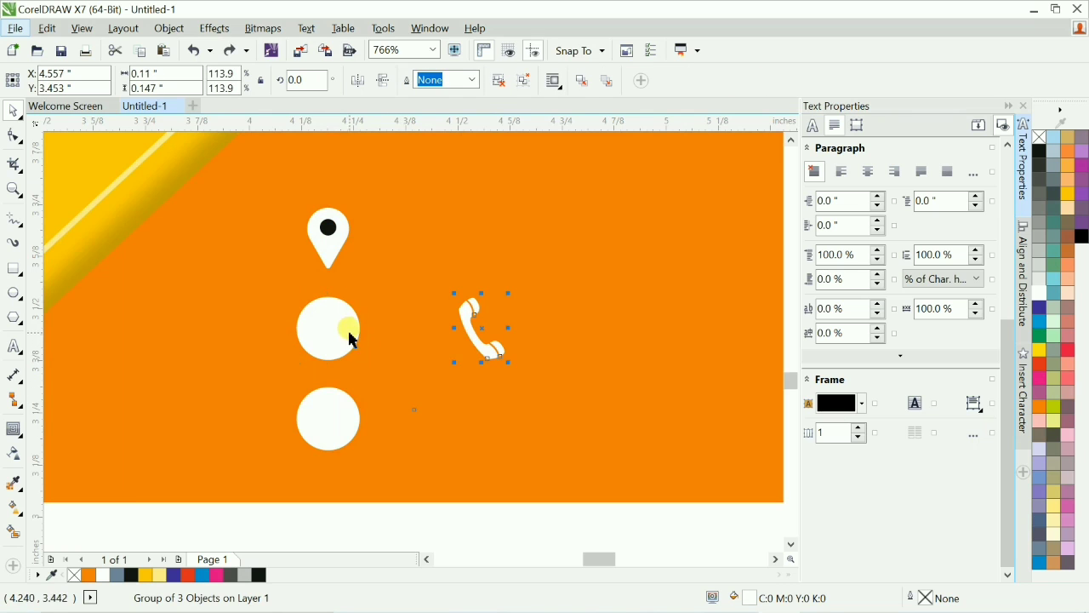
pyautogui.moveTo(508, 363); pyautogui.dragTo(507, 362)
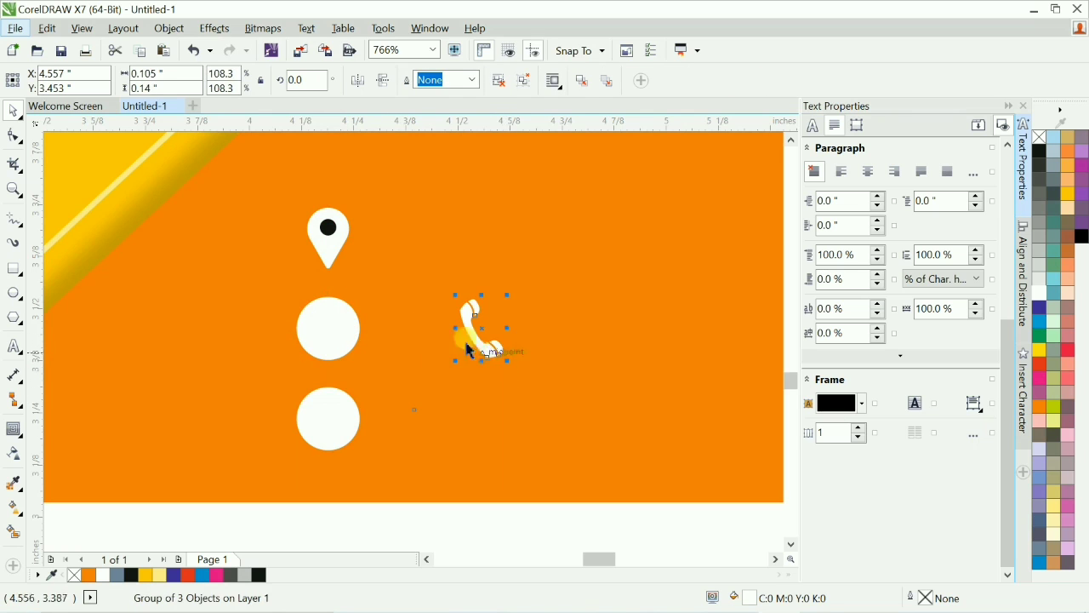
# Delete the middle dot and center the handset on the column axis with the bottom dot.
pyautogui.click(330, 340)
pyautogui.press('Delete')
pyautogui.moveTo(421, 281); pyautogui.dragTo(547, 421)
pyautogui.keyDown('shift'); pyautogui.click(332, 415); pyautogui.keyUp('shift')
pyautogui.press('c')
pyautogui.scroll(-1, 392, 341)
pyautogui.click(461, 451)
pyautogui.scroll(-1, 461, 465)
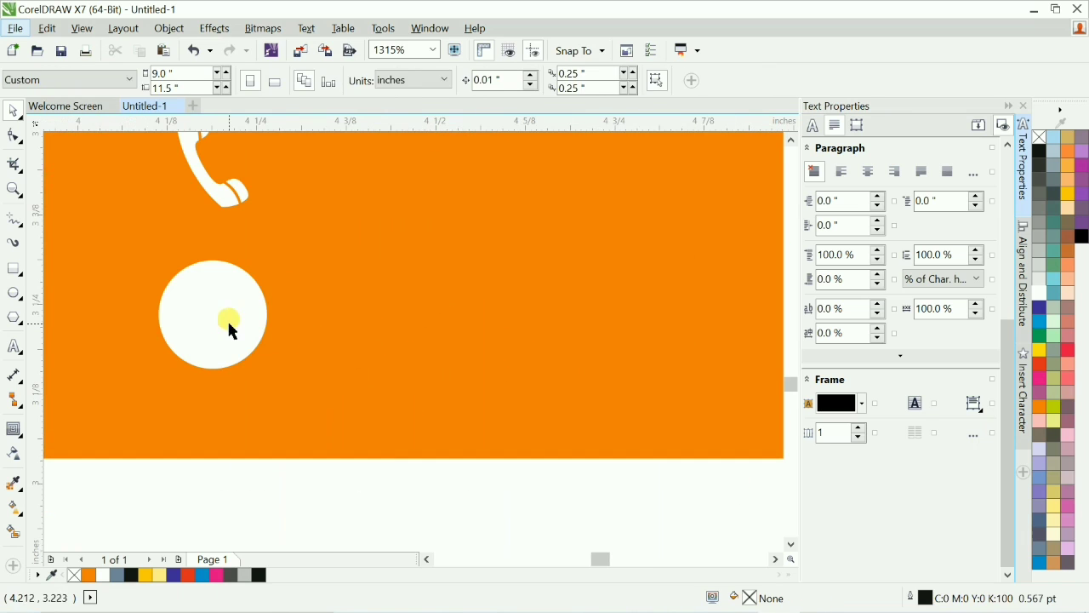
# Duplicate the bottom dot beside it and make the copy an unfilled ring with a 0.5 pt white outline.
pyautogui.click(228, 322)
pyautogui.press('space')
pyautogui.press('space')
pyautogui.moveTo(247, 316); pyautogui.dragTo(439, 313)
pyautogui.rightClick(439, 313)
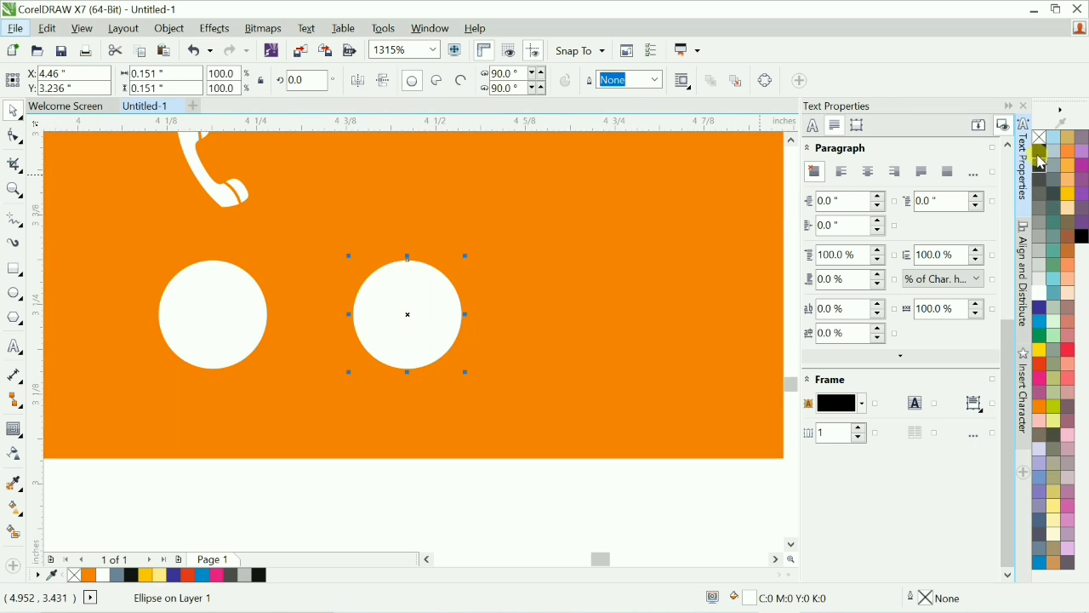
pyautogui.rightClick(1039, 293)
pyautogui.click(1039, 137)
pyautogui.press('F12')
pyautogui.write('0.7')
pyautogui.press('Return')
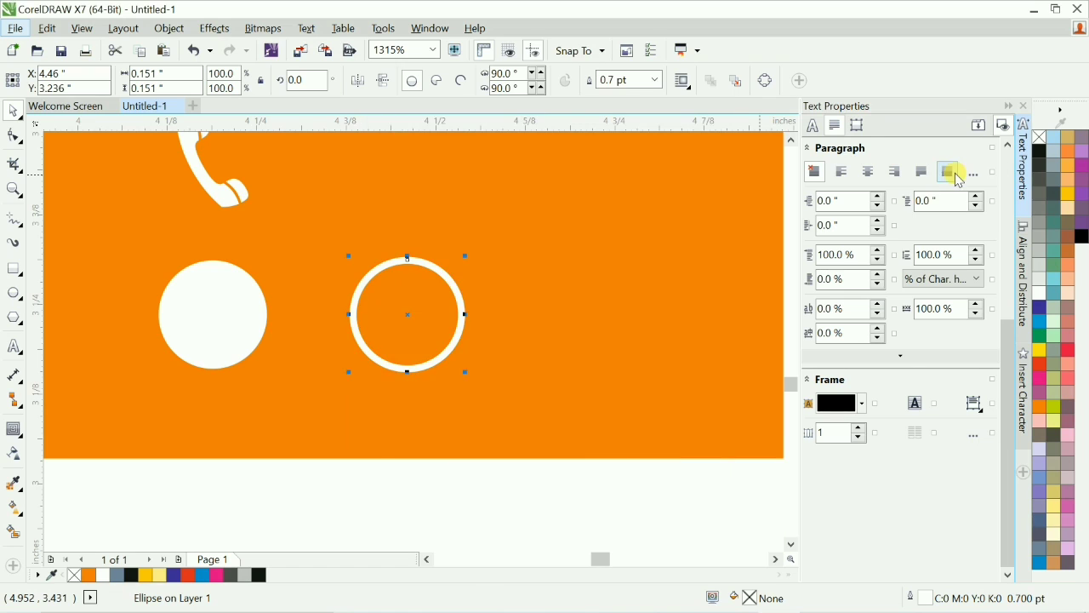
pyautogui.press('F12')
pyautogui.write('0.5')
pyautogui.press('Return')
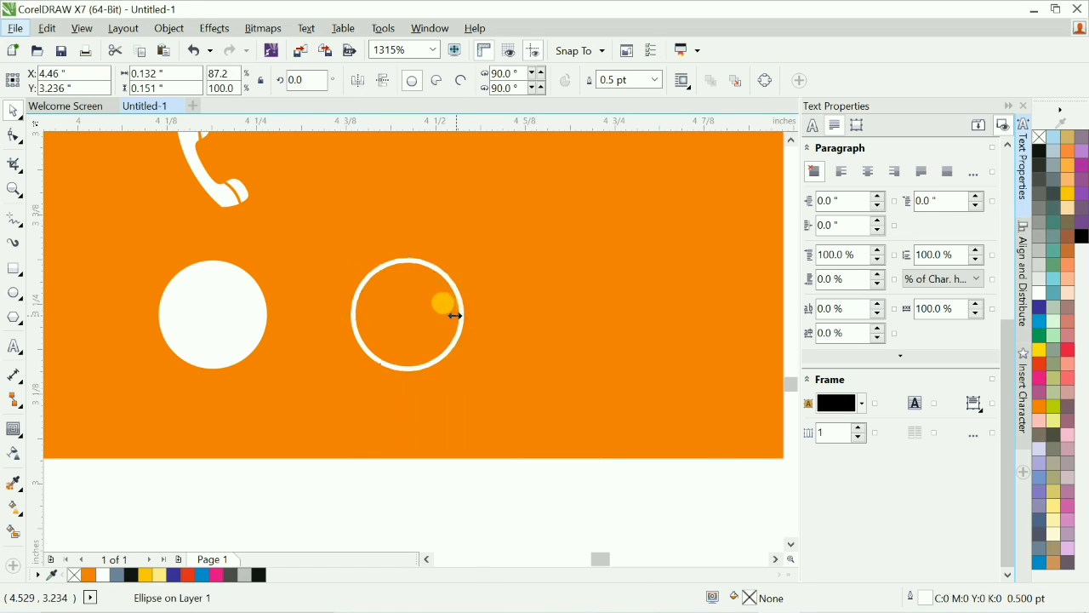
# Add narrower vertical and horizontal ellipse copies inside the ring to shape a globe.
pyautogui.moveTo(455, 315); pyautogui.dragTo(440, 315)
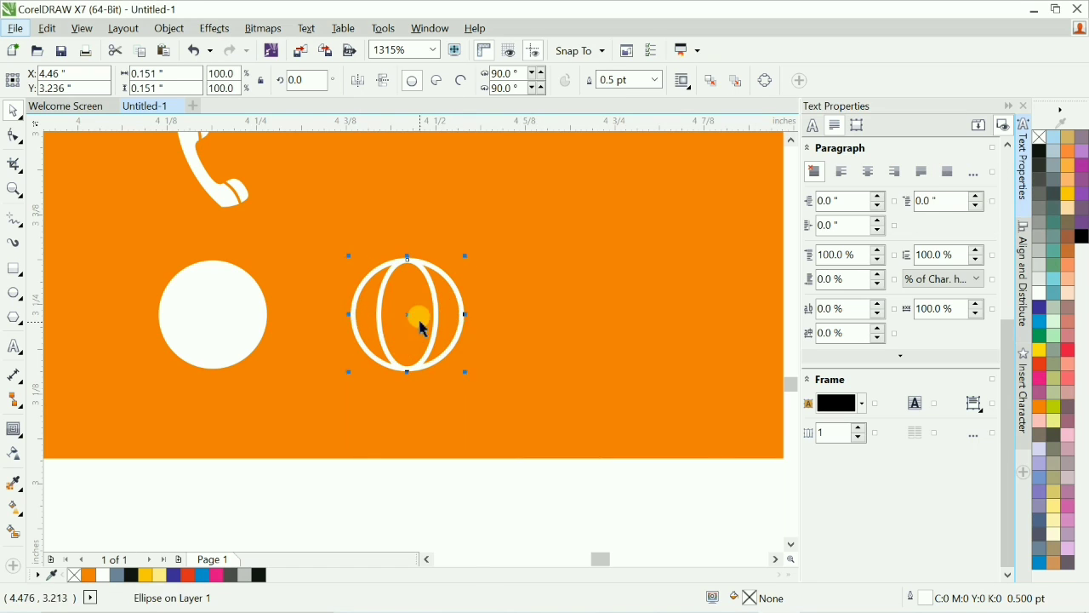
pyautogui.moveTo(436, 260); pyautogui.dragTo(469, 343)
pyautogui.rightClick(469, 343)
pyautogui.click(474, 438)
pyautogui.press('F2')
pyautogui.moveTo(297, 228); pyautogui.dragTo(539, 396)
# Draw a vertical line through the globe and give it a 0.5 pt white outline.
pyautogui.press('F5')
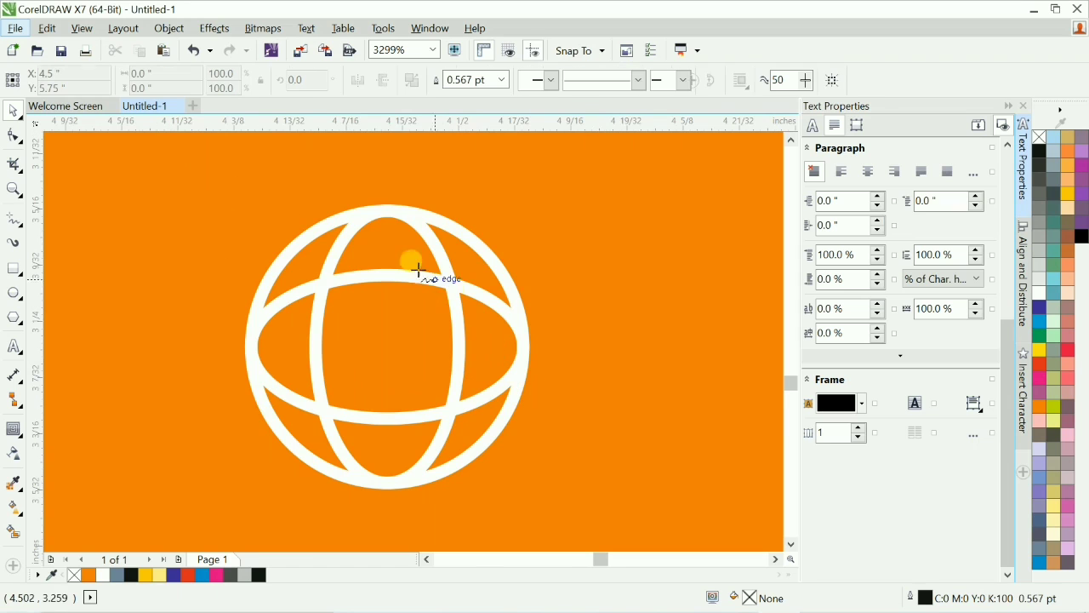
pyautogui.click(385, 211)
pyautogui.click(387, 483)
pyautogui.press('space')
pyautogui.rightClick(1039, 295)
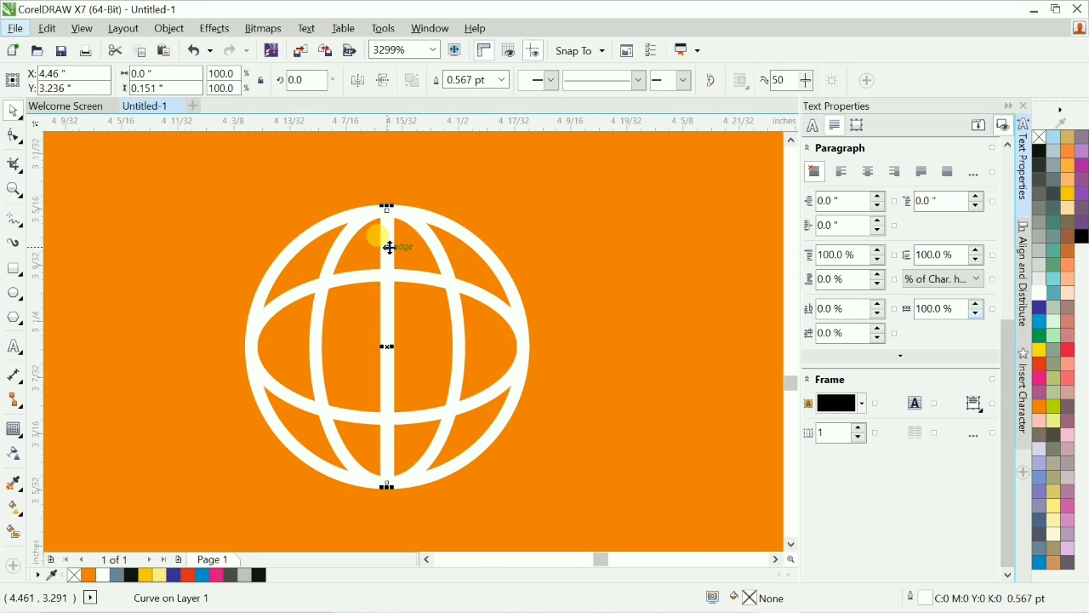
pyautogui.press('F12')
pyautogui.write('0.5')
pyautogui.press('Return')
# Duplicate the line and rotate the copy to 270° so it crosses the globe horizontally.
pyautogui.click(388, 242)
pyautogui.moveTo(395, 206); pyautogui.dragTo(506, 361)
pyautogui.rightClick(506, 361)
pyautogui.scroll(-2, 442, 194)
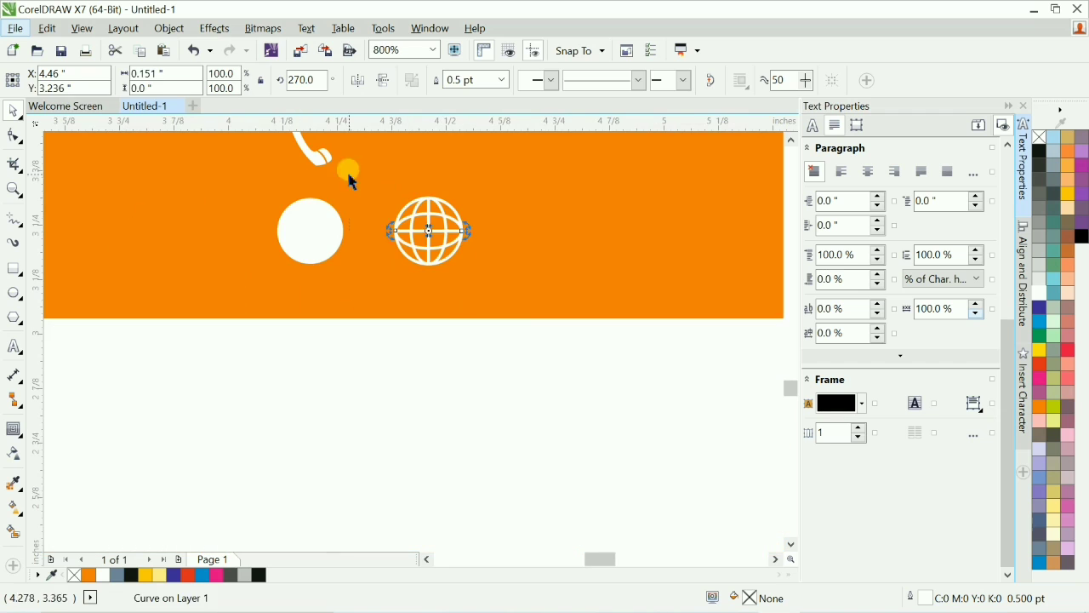
# Group the globe parts and align the globe with the bottom dot.
pyautogui.click(349, 176)
pyautogui.moveTo(437, 238); pyautogui.dragTo(501, 294)
pyautogui.hotkey('ctrl', 'g')
pyautogui.moveTo(286, 230); pyautogui.dragTo(287, 391)
pyautogui.click(460, 231)
pyautogui.keyDown('shift'); pyautogui.click(321, 378); pyautogui.keyUp('shift')
pyautogui.press('c')
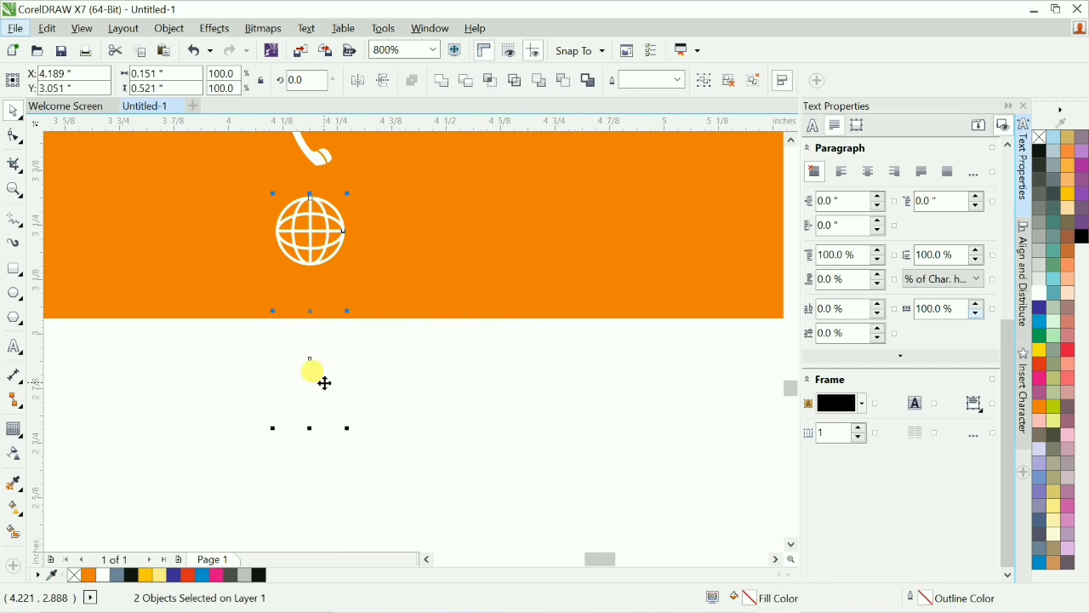
# Replace the bottom dot with the globe icon below the handset.
pyautogui.click(484, 462)
pyautogui.scroll(-2, 485, 460)
pyautogui.press('F2')
pyautogui.moveTo(666, 430); pyautogui.dragTo(314, 307)
pyautogui.moveTo(286, 381); pyautogui.dragTo(371, 437)
pyautogui.moveTo(290, 277); pyautogui.dragTo(350, 380)
pyautogui.moveTo(264, 265); pyautogui.dragTo(428, 475)
pyautogui.click(426, 486)
pyautogui.press('F2')
pyautogui.click(372, 425)
pyautogui.moveTo(270, 318); pyautogui.dragTo(386, 436)
pyautogui.scroll(-2, 368, 387)
pyautogui.click(561, 483)
pyautogui.press('F2')
pyautogui.moveTo(214, 258); pyautogui.dragTo(574, 497)
# Select the pin, handset and globe icons and distribute their vertical spacing evenly.
pyautogui.moveTo(298, 229); pyautogui.dragTo(486, 479)
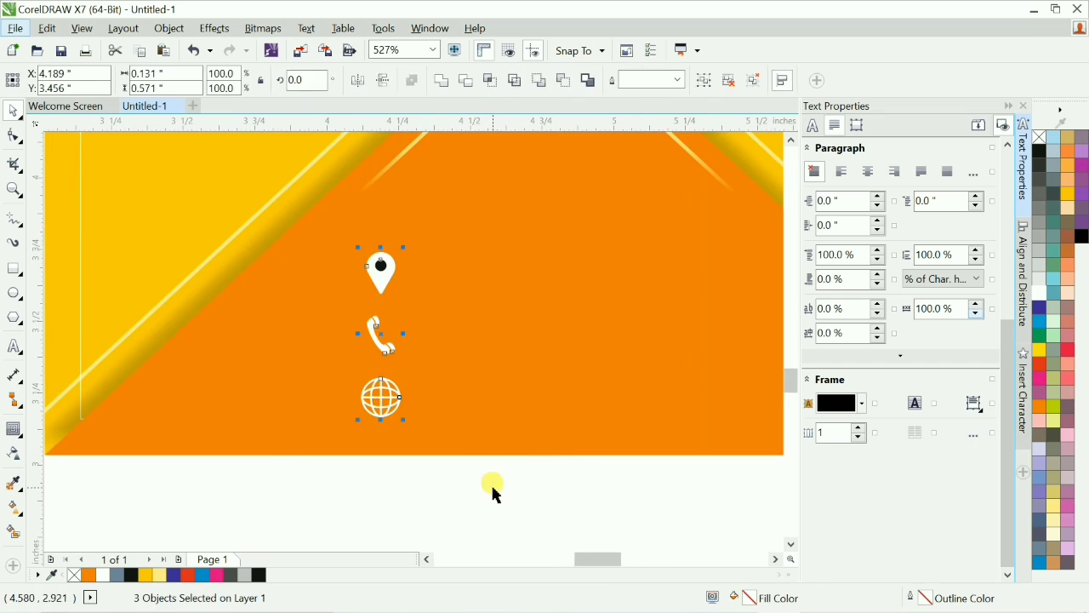
pyautogui.hotkey('shift', 'a')
pyautogui.click(483, 477)
pyautogui.scroll(-1, 460, 469)
pyautogui.moveTo(320, 308); pyautogui.dragTo(451, 470)
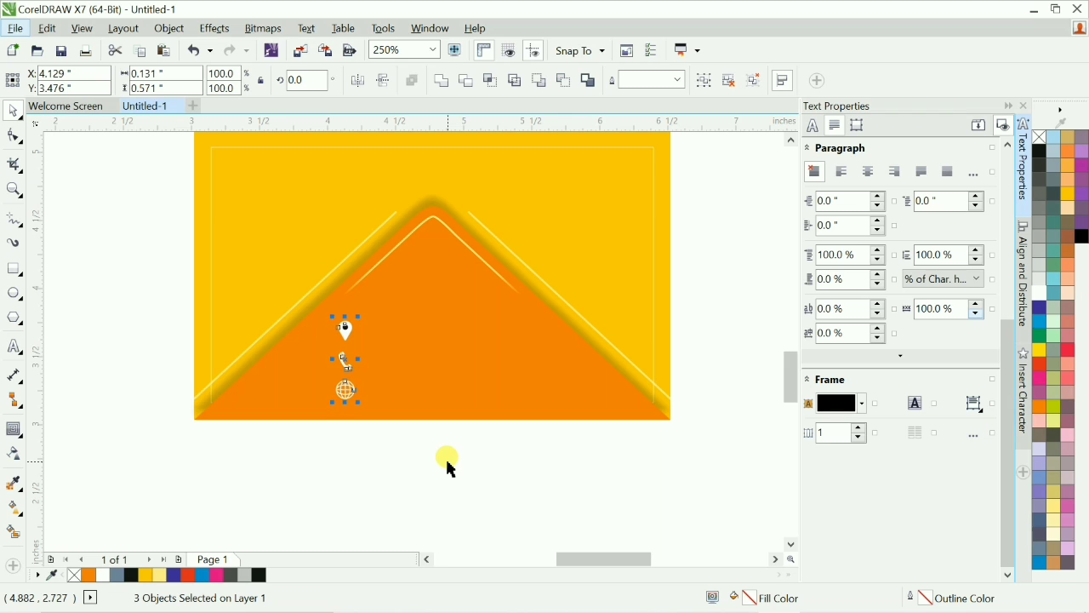
pyautogui.click(447, 462)
pyautogui.press('F3')
pyautogui.press('F2')
pyautogui.moveTo(281, 286); pyautogui.dragTo(581, 436)
pyautogui.click(580, 438)
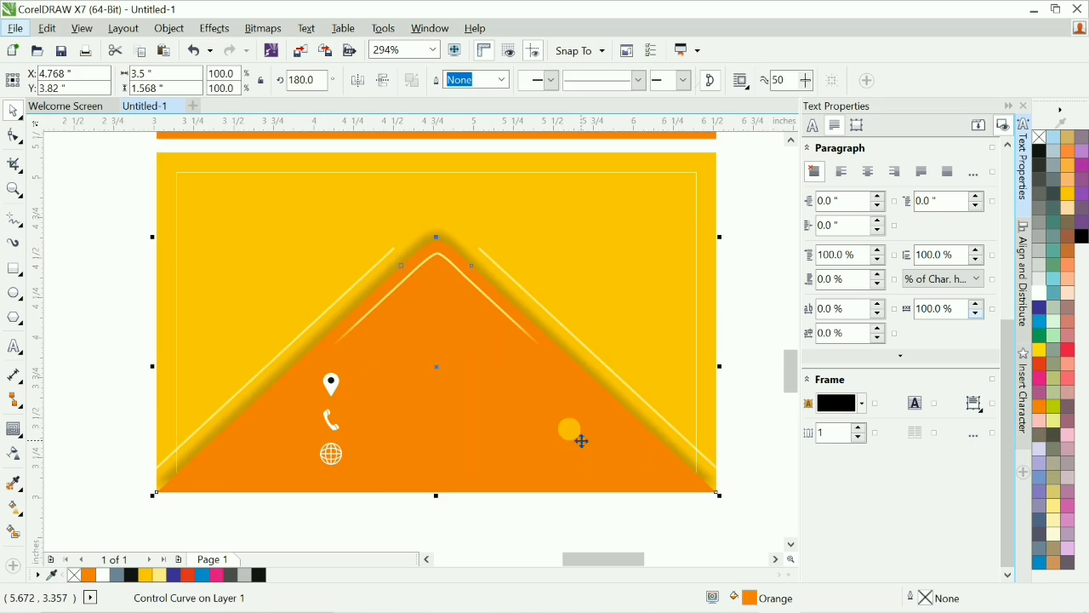
# Add the text "Address" beside the pin icon and set its size to 10 pt.
pyautogui.press('F3')
pyautogui.moveTo(375, 355); pyautogui.dragTo(646, 512)
pyautogui.moveTo(162, 234); pyautogui.dragTo(361, 467)
pyautogui.press('F8')
pyautogui.click(257, 343)
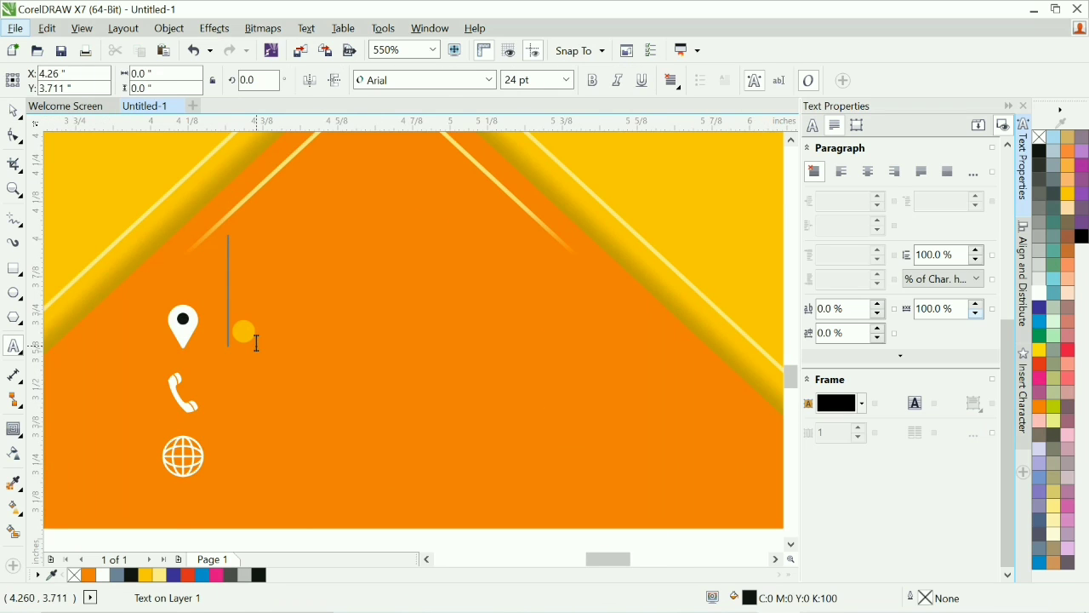
pyautogui.write('N')
pyautogui.press('BackSpace')
pyautogui.write('Address')
pyautogui.hotkey('ctrl', 'space')
pyautogui.click(537, 80)
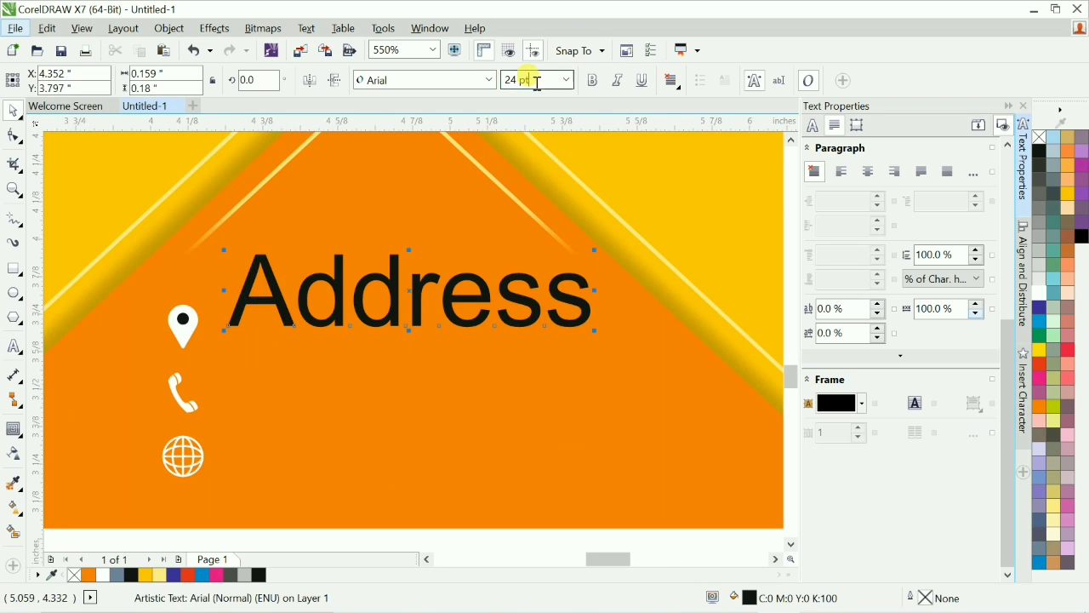
pyautogui.write('10')
pyautogui.press('Return')
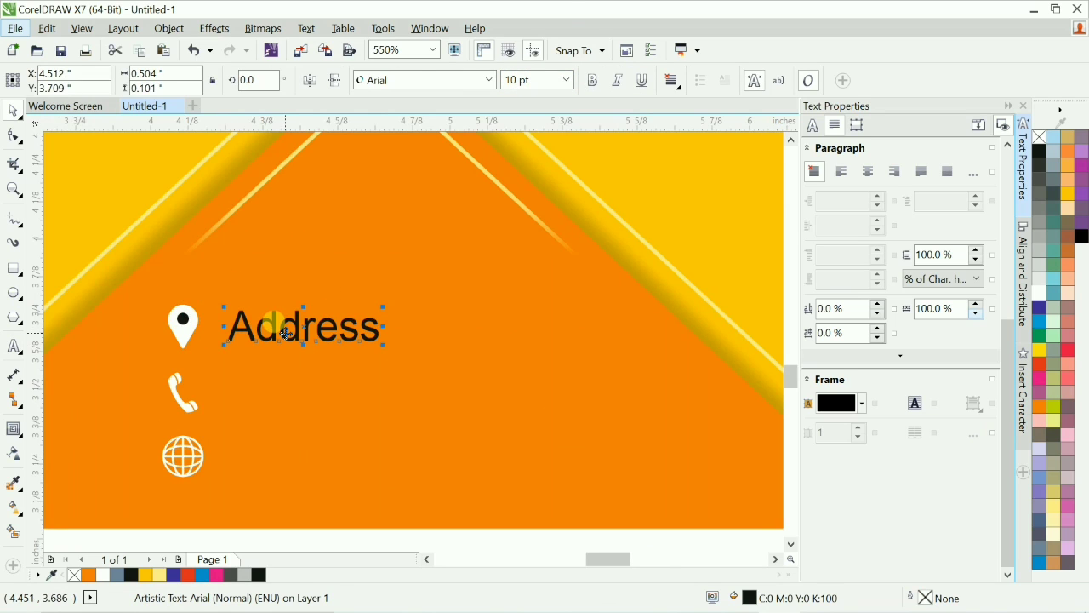
# Replace the placeholder text with the address line and color it white.
pyautogui.doubleClick(288, 334)
pyautogui.hotkey('ctrl', 'a')
pyautogui.write('West Desl')
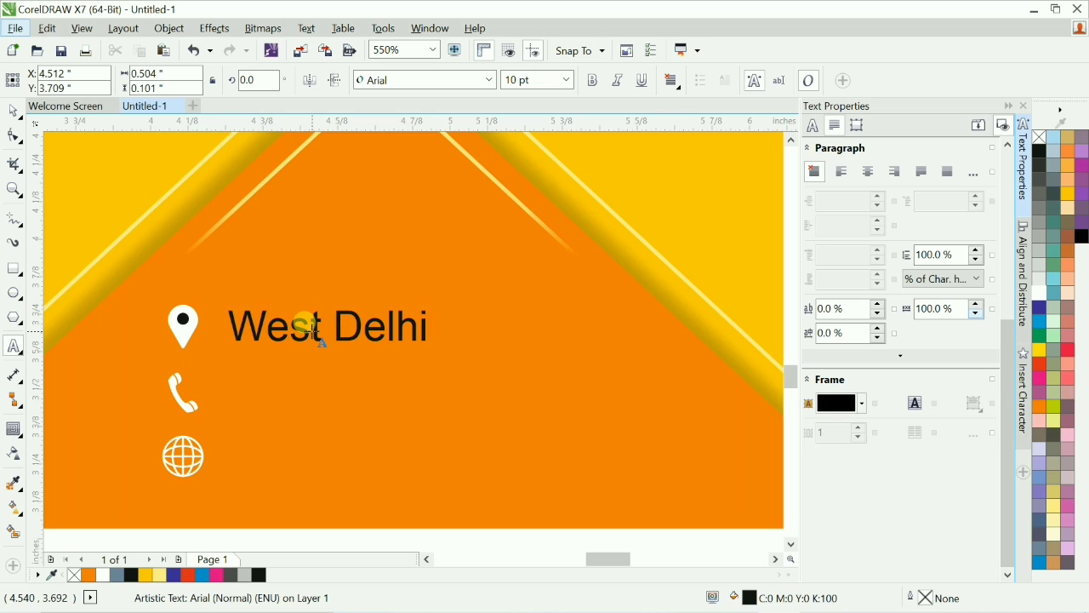
pyautogui.write('-110000')
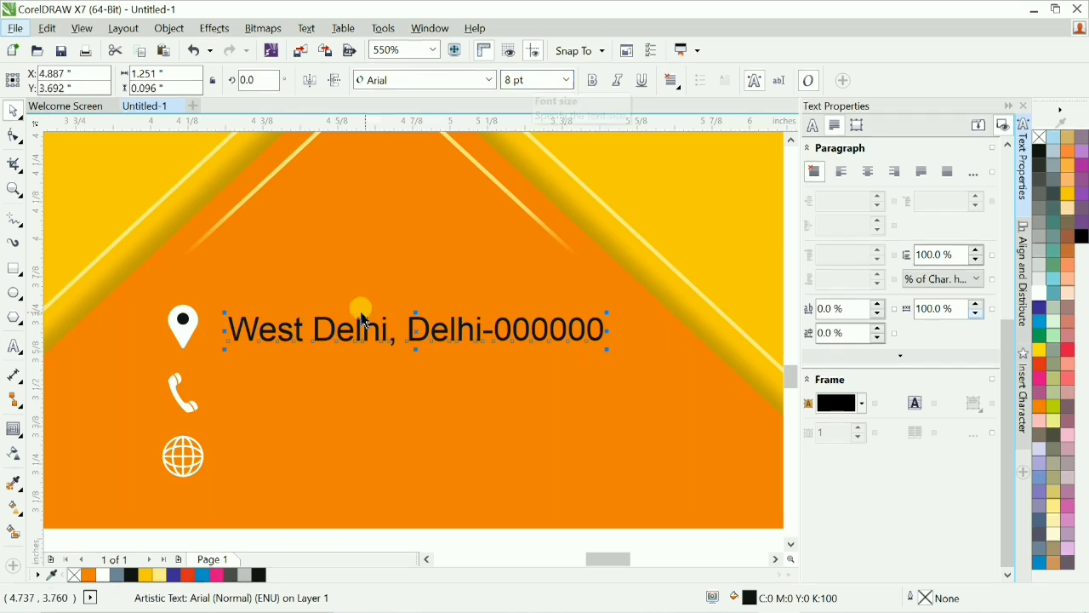
pyautogui.click(1042, 295)
# Copy the address text beside the handset icon and replace its content with phone number digits.
pyautogui.moveTo(363, 320); pyautogui.dragTo(270, 383)
pyautogui.moveTo(270, 383); pyautogui.dragTo(270, 390)
pyautogui.rightClick(270, 390)
pyautogui.press('F8')
pyautogui.hotkey('ctrl', 'a')
pyautogui.write('00')
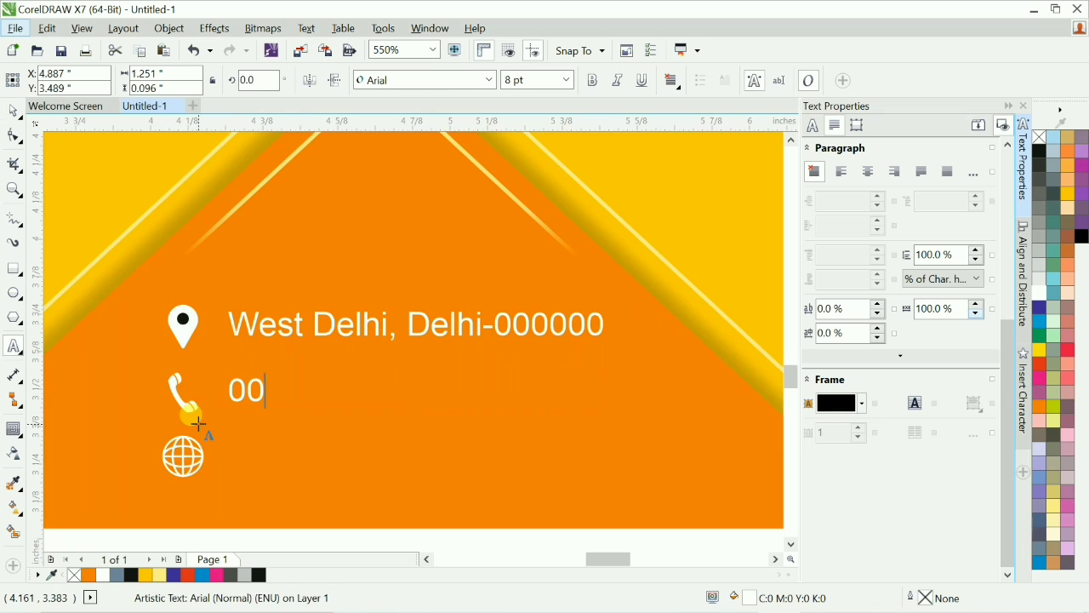
pyautogui.write(' 00 00 00 00')
pyautogui.press('Home')
pyautogui.press('Right')
pyautogui.press('Right')
pyautogui.press('Delete')
pyautogui.press('Right')
pyautogui.press('Right')
pyautogui.press('Right')
pyautogui.press('Right')
pyautogui.press('Right')
pyautogui.press('Delete')
pyautogui.press('Right')
pyautogui.press('Right')
pyautogui.press('Delete')
pyautogui.press('Left')
pyautogui.press('Left')
pyautogui.press('Left')
pyautogui.press('Left')
pyautogui.press('Left')
pyautogui.press('Delete')
pyautogui.press('End')
pyautogui.write(',0000000000')
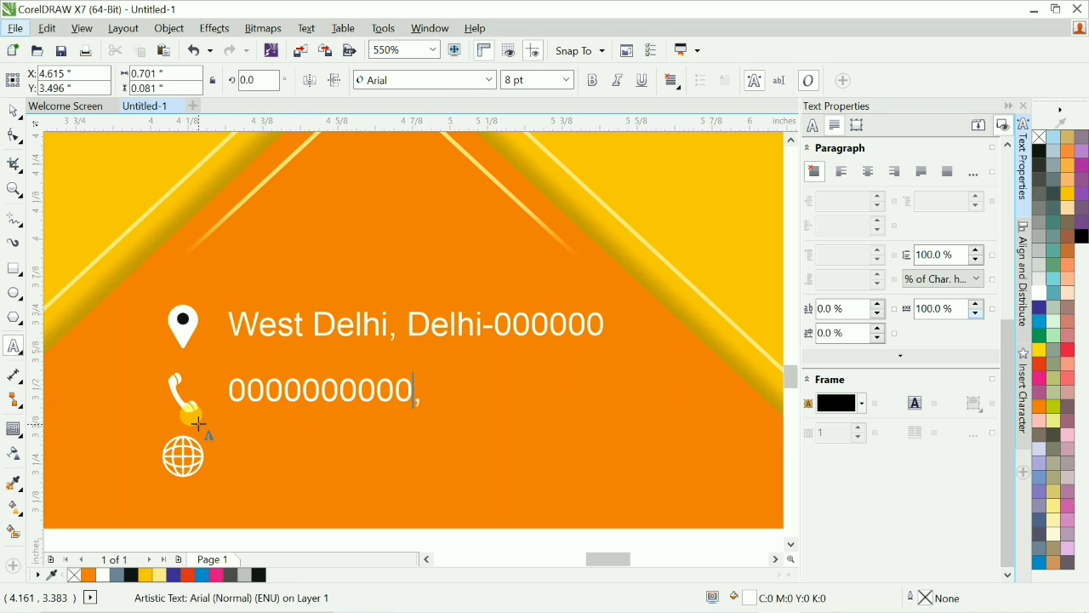
pyautogui.press('Home')
pyautogui.press('Right')
pyautogui.write('11-')
pyautogui.press('Delete')
pyautogui.press('Delete')
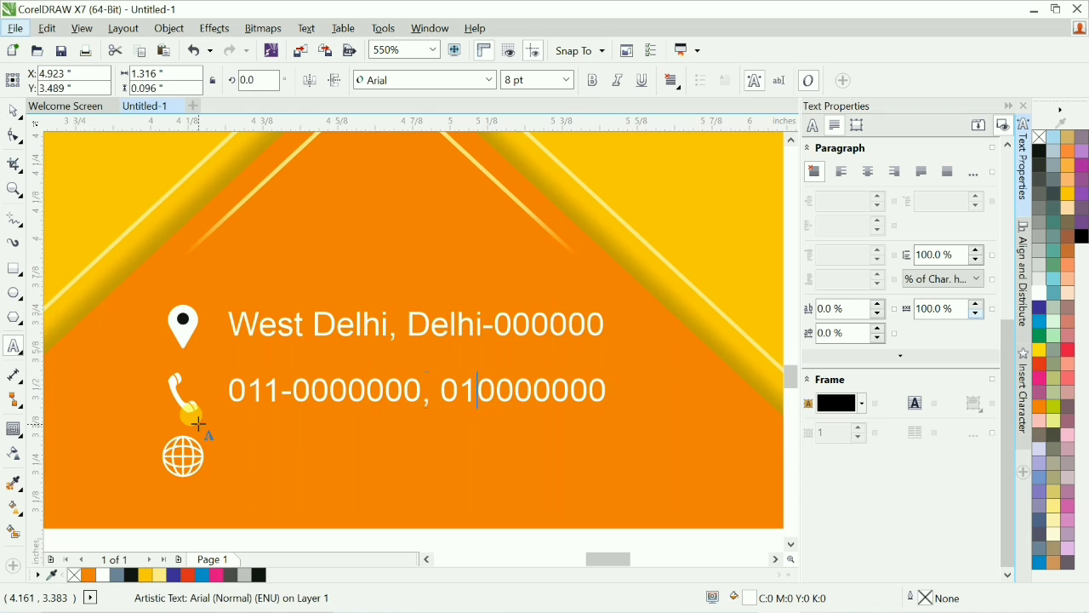
pyautogui.write('1-')
pyautogui.hotkey('ctrl', 'space')
pyautogui.scroll(-2, 197, 420)
pyautogui.moveTo(337, 274); pyautogui.dragTo(335, 338)
pyautogui.rightClick(336, 337)
pyautogui.press('F8')
pyautogui.hotkey('ctrl', 'a')
pyautogui.write('www')
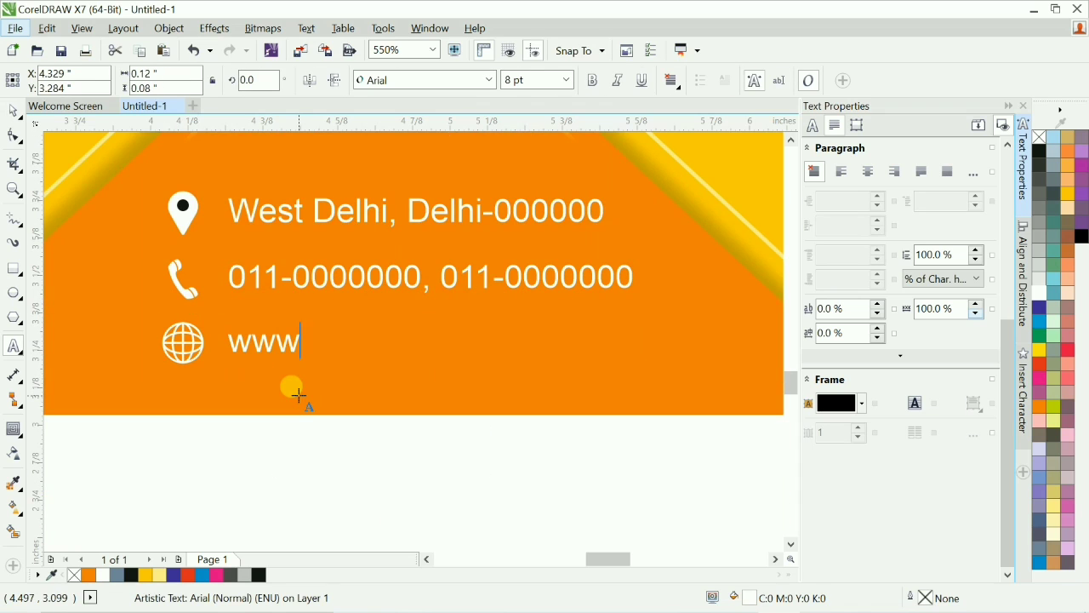
pyautogui.write('.examplev')
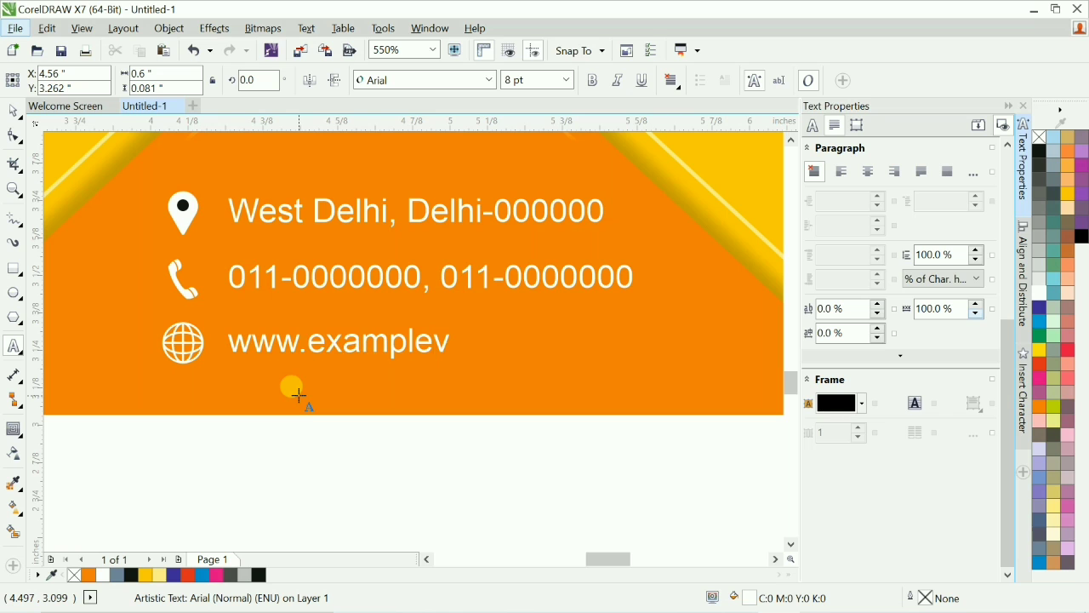
pyautogui.write('isit.in')
pyautogui.hotkey('ctrl', 'space')
# Draw a five-sided polygon in the centre of the back flap above the contact details.
pyautogui.scroll(-4, 409, 516)
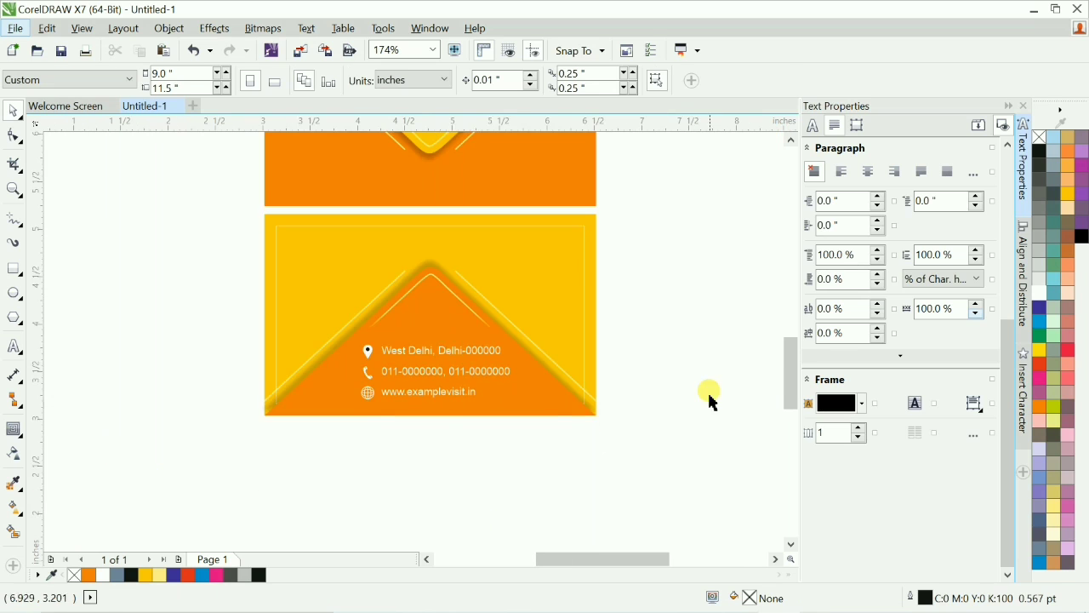
pyautogui.scroll(3, 388, 334)
pyautogui.scroll(3, 591, 457)
pyautogui.scroll(-5, 360, 437)
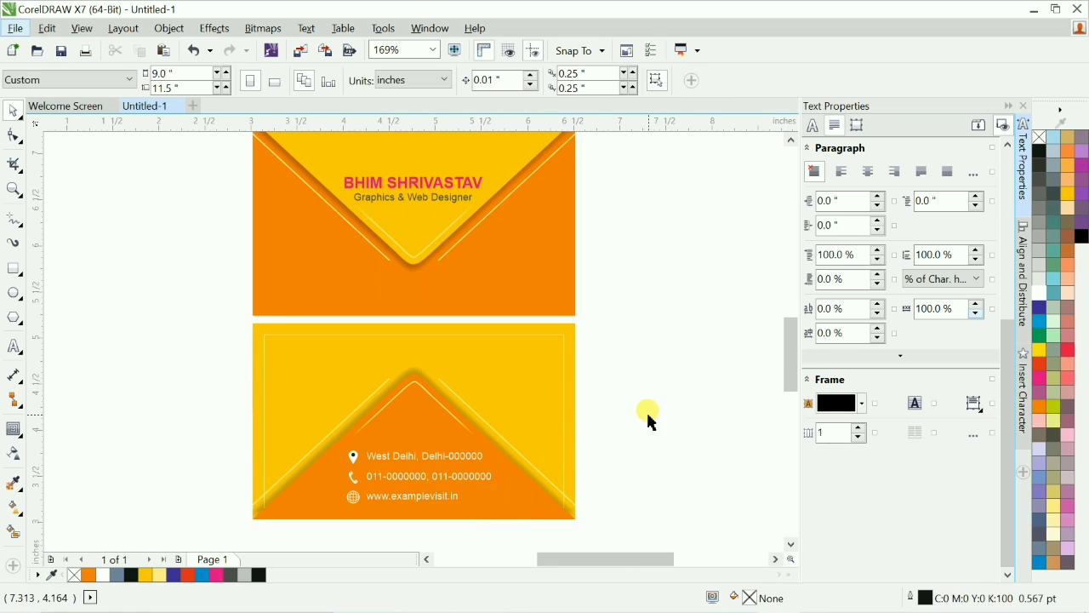
pyautogui.scroll(3, 576, 472)
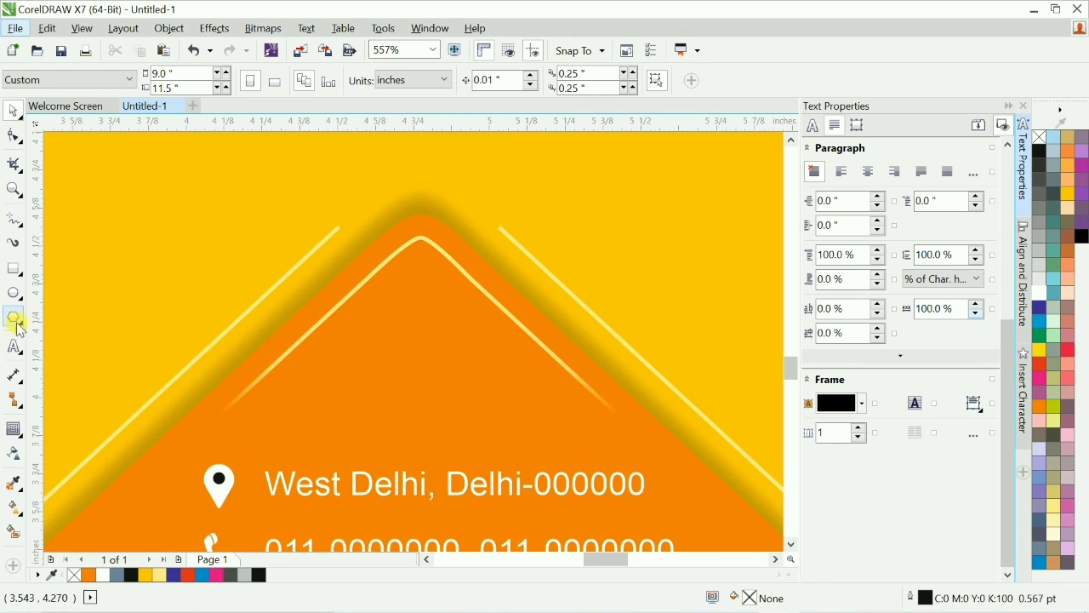
pyautogui.click(17, 323)
pyautogui.moveTo(360, 317); pyautogui.dragTo(477, 427)
pyautogui.scroll(2, 437, 345)
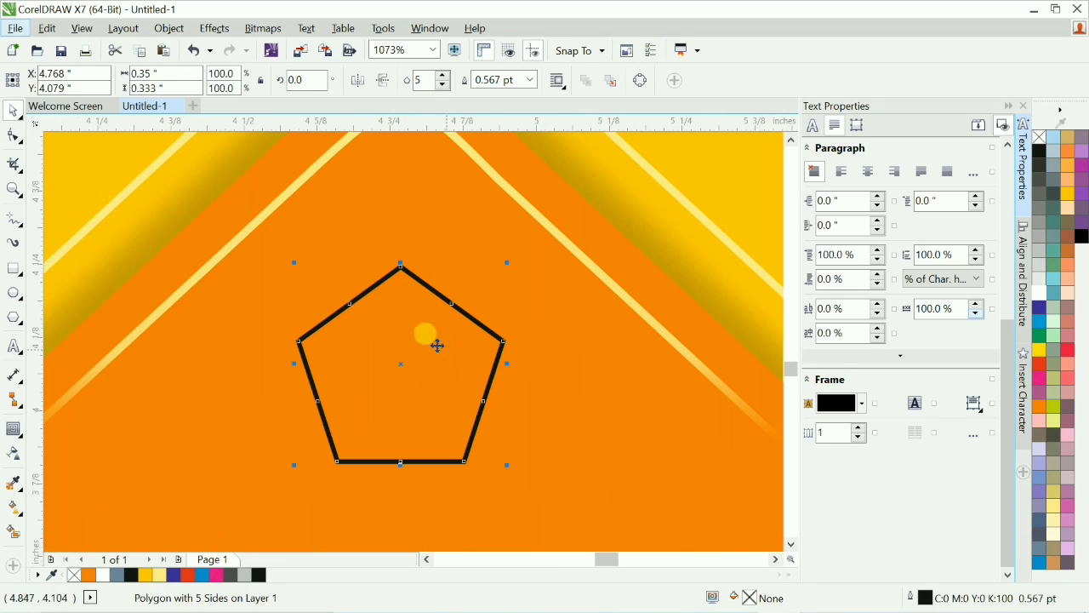
pyautogui.press('F10')
pyautogui.moveTo(348, 302); pyautogui.dragTo(365, 338)
pyautogui.hotkey('ctrl', 'z')
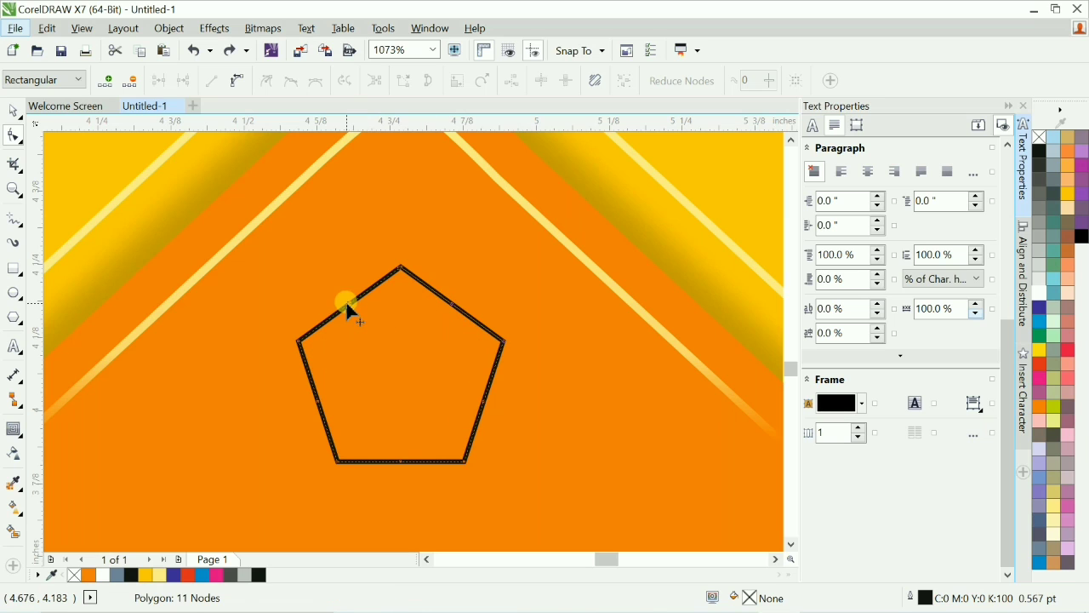
# Reshape the polygon's nodes into a curved, twisted star shape.
pyautogui.moveTo(346, 300); pyautogui.dragTo(376, 338)
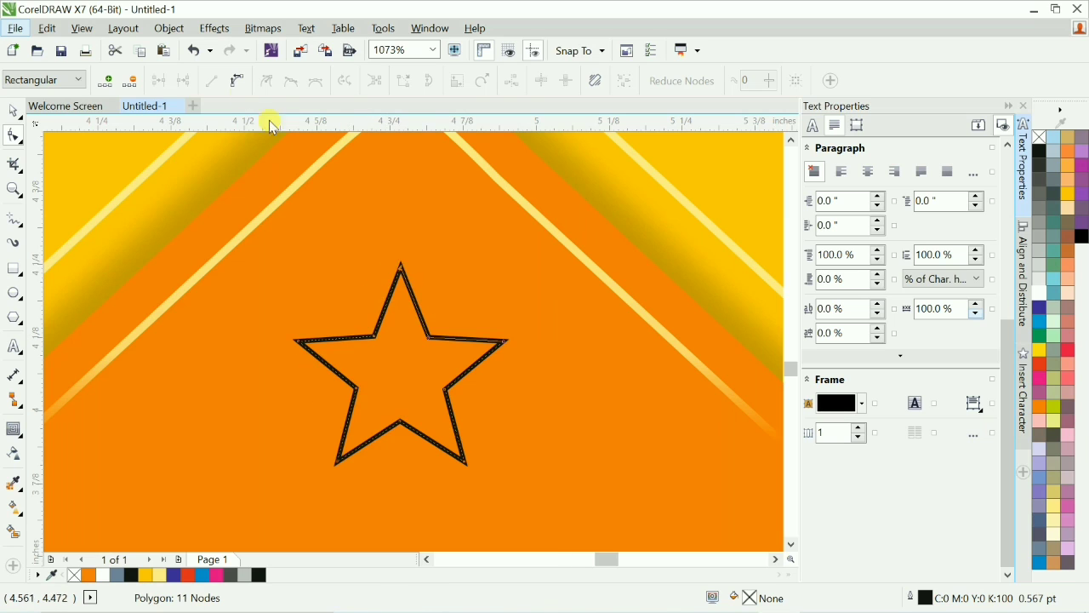
pyautogui.moveTo(400, 274); pyautogui.dragTo(422, 412)
pyautogui.press('space')
pyautogui.scroll(2, 440, 372)
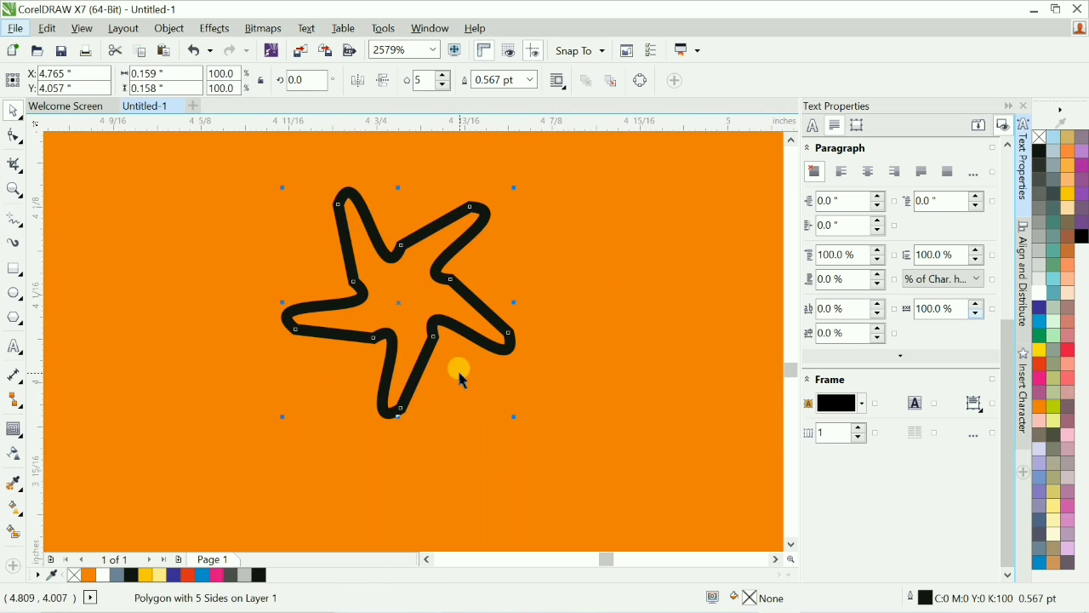
pyautogui.press('F10')
pyautogui.press('space')
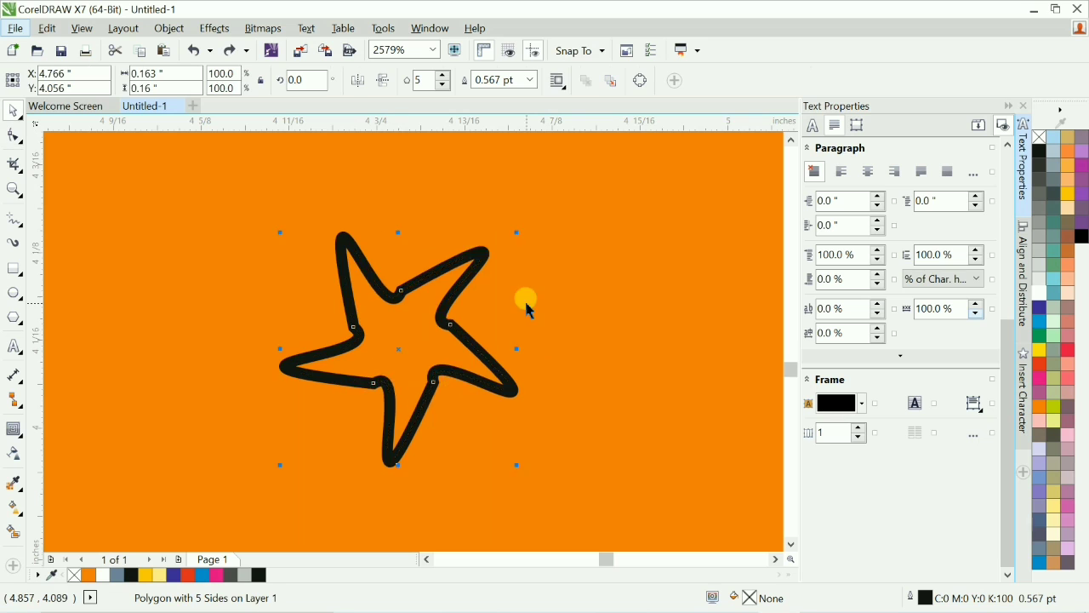
# Adjust the star's outline settings, fill it white and remove its outline.
pyautogui.press('F12')
pyautogui.click(488, 318)
pyautogui.click(554, 491)
pyautogui.click(1039, 293)
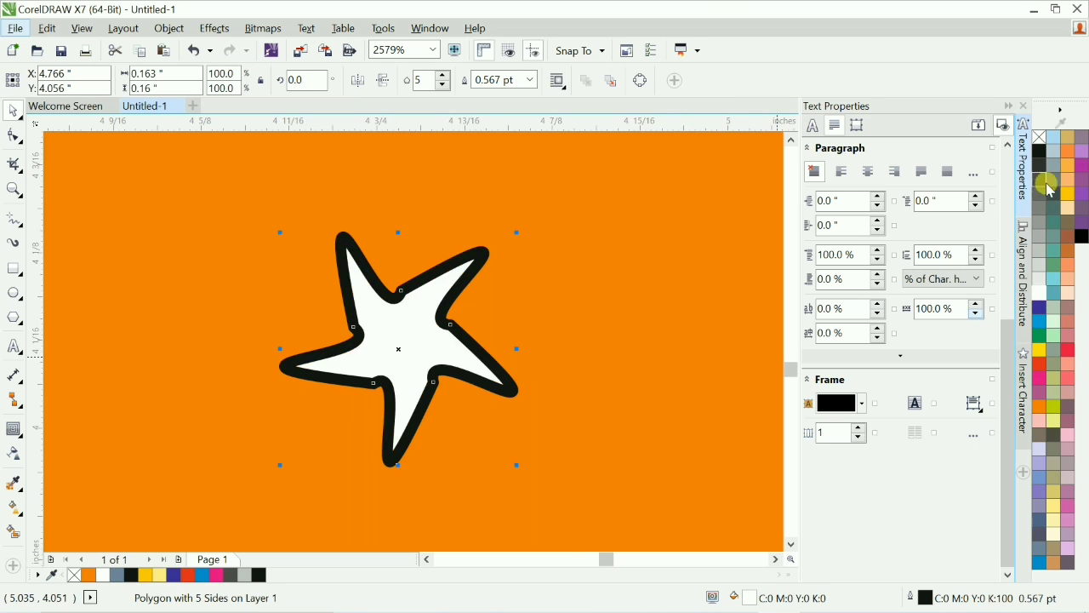
pyautogui.rightClick(1039, 137)
# Enlarge the star to about 214.8% of its size.
pyautogui.scroll(-6, 435, 301)
pyautogui.click(625, 305)
pyautogui.click(458, 299)
pyautogui.scroll(3, 454, 297)
pyautogui.click(394, 326)
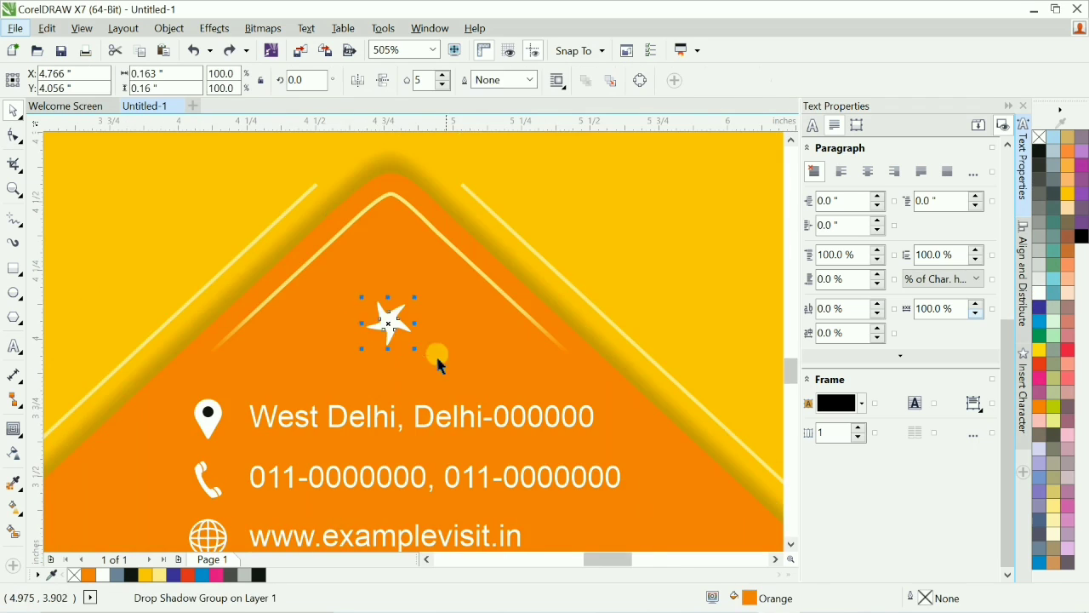
pyautogui.scroll(2, 436, 354)
pyautogui.moveTo(494, 347); pyautogui.dragTo(534, 292)
pyautogui.scroll(-1, 483, 315)
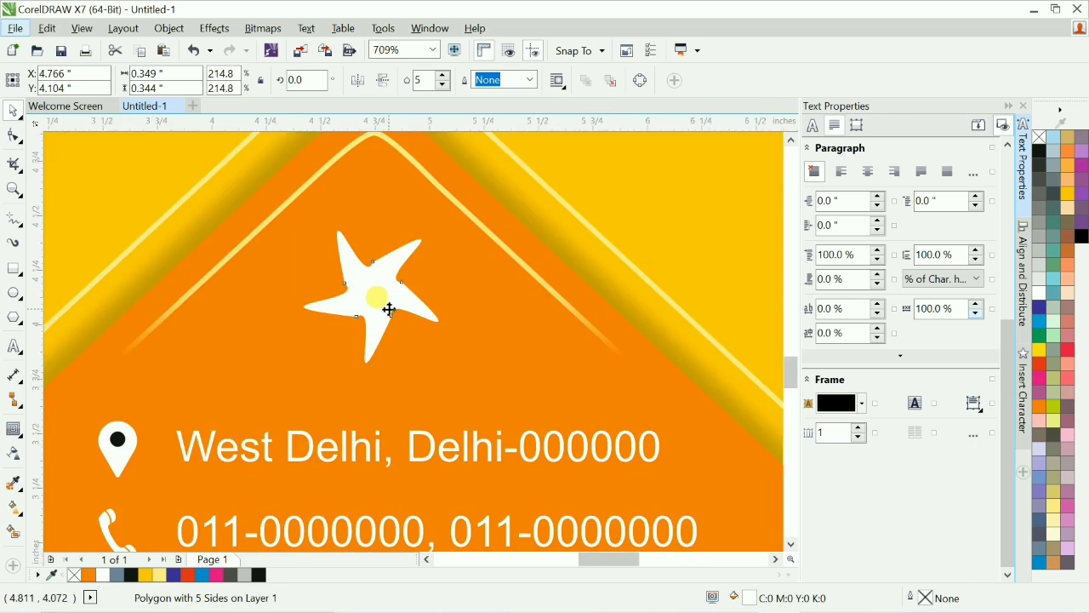
# Apply a drop shadow to the star.
pyautogui.press('Escape')
pyautogui.scroll(-1, 441, 331)
pyautogui.scroll(3, 429, 357)
pyautogui.click(18, 435)
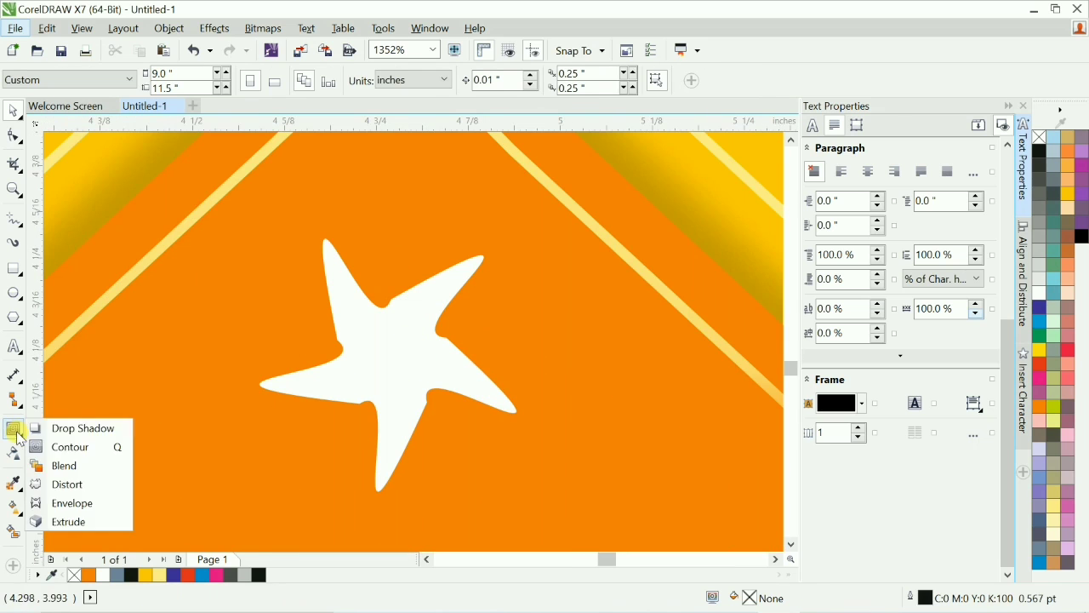
pyautogui.click(79, 428)
pyautogui.moveTo(392, 359); pyautogui.dragTo(398, 357)
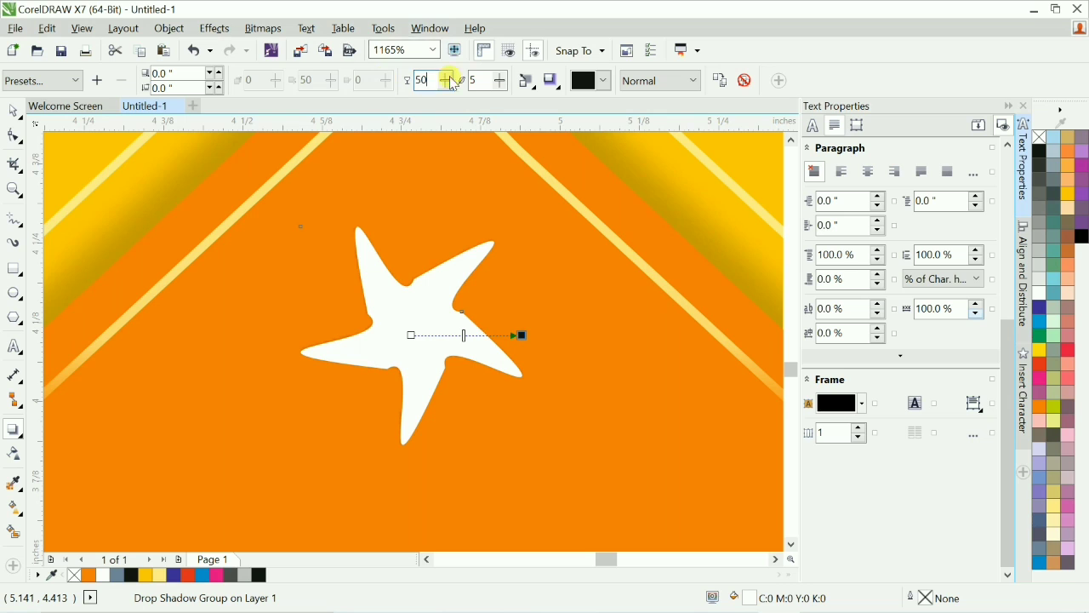
pyautogui.press('Tab')
pyautogui.click(413, 328)
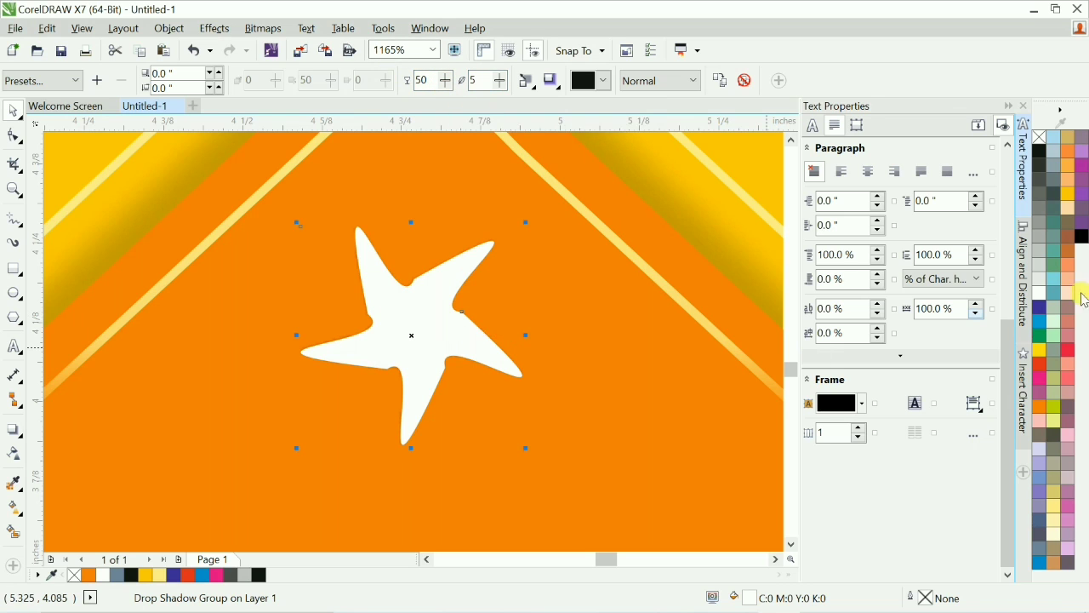
# Remove the star's fill and give it a 1 pt outline.
pyautogui.click(1040, 137)
pyautogui.press('F12')
pyautogui.write('1')
pyautogui.press('Return')
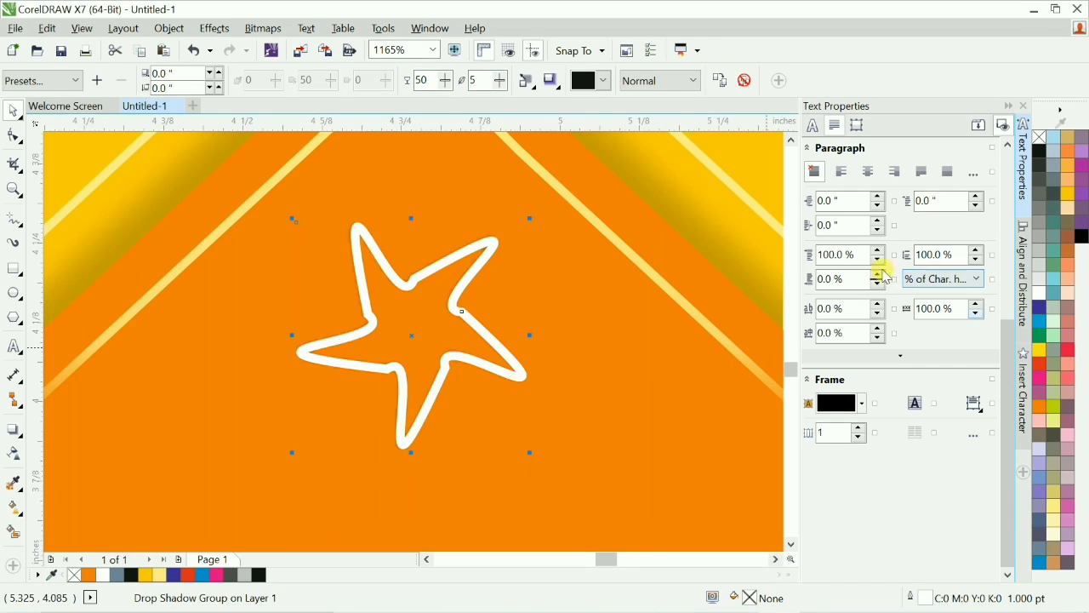
# Try different feathering directions for the star's shadow.
pyautogui.press('F2')
pyautogui.moveTo(311, 220); pyautogui.dragTo(562, 358)
pyautogui.click(528, 80)
pyautogui.click(553, 139)
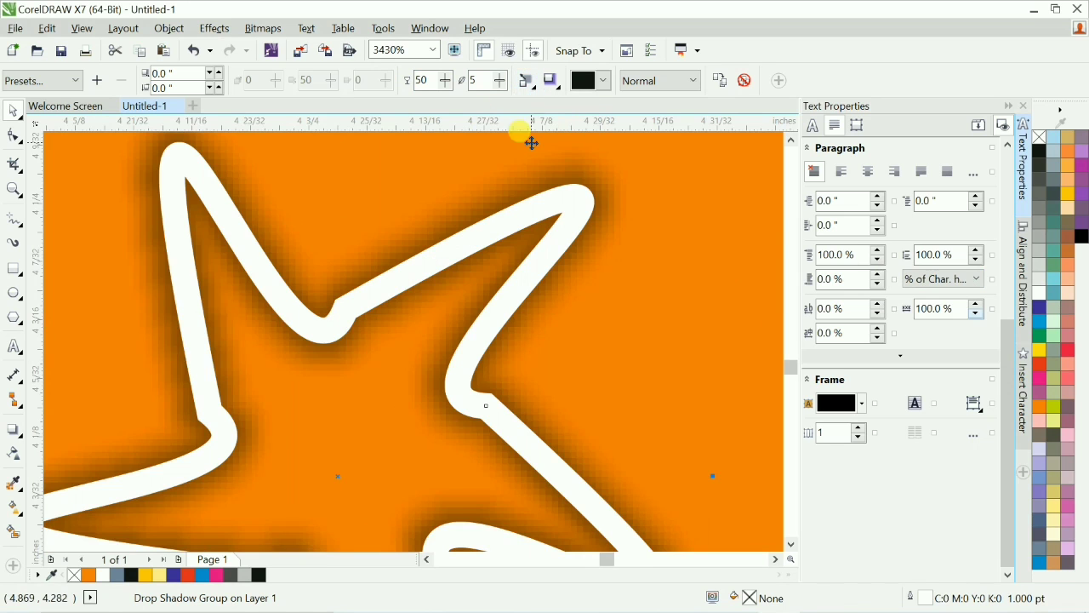
pyautogui.click(528, 80)
pyautogui.click(534, 121)
pyautogui.click(527, 80)
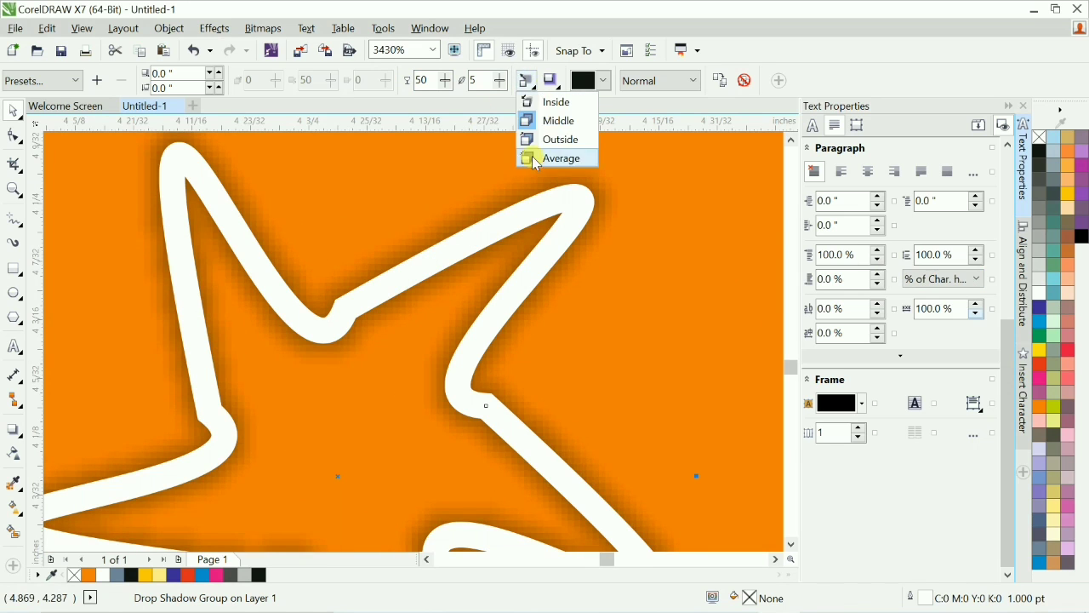
pyautogui.scroll(-5, 455, 206)
# Try rotating the star on the back flap.
pyautogui.press('F4')
pyautogui.click(729, 310)
pyautogui.press('F2')
pyautogui.moveTo(357, 396); pyautogui.dragTo(475, 489)
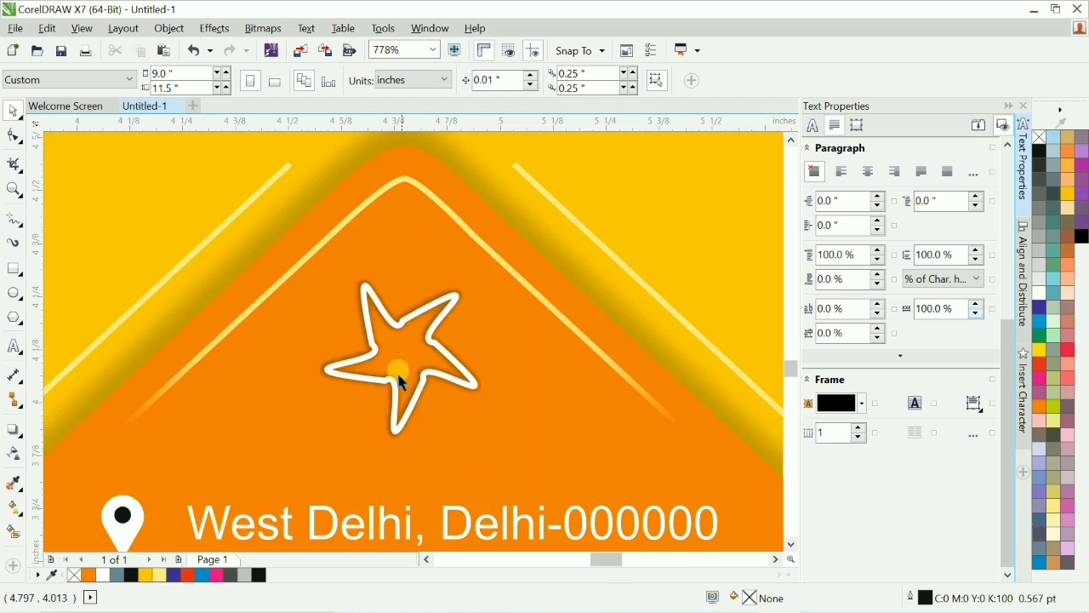
pyautogui.press('F2')
pyautogui.moveTo(281, 226); pyautogui.dragTo(552, 434)
pyautogui.click(421, 362)
pyautogui.click(413, 364)
pyautogui.moveTo(540, 242); pyautogui.dragTo(603, 445)
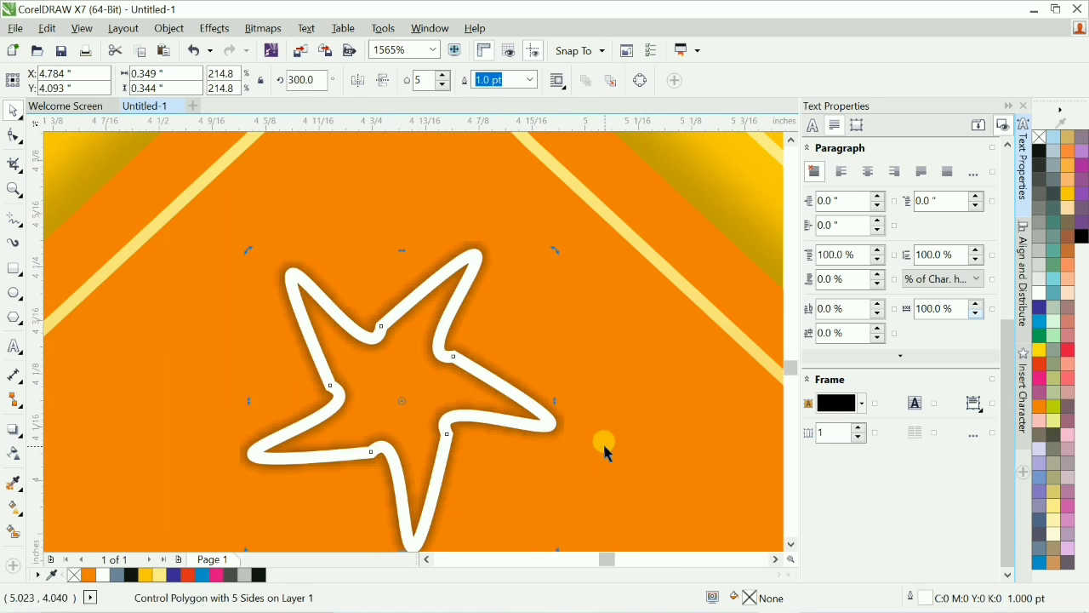
pyautogui.hotkey('ctrl', 'z')
# Copy the star onto the front flap above the name text.
pyautogui.scroll(-3, 722, 301)
pyautogui.press('F4')
pyautogui.click(722, 308)
pyautogui.press('F2')
pyautogui.moveTo(351, 403); pyautogui.dragTo(493, 502)
pyautogui.press('F4')
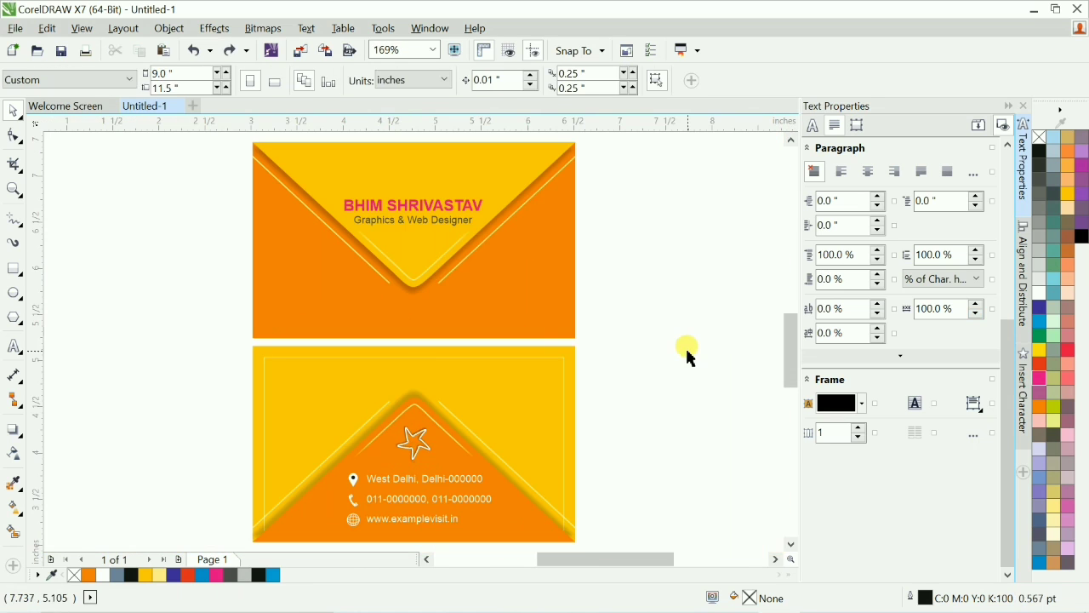
pyautogui.click(414, 444)
pyautogui.moveTo(415, 444); pyautogui.dragTo(427, 179)
pyautogui.rightClick(427, 180)
pyautogui.click(667, 191)
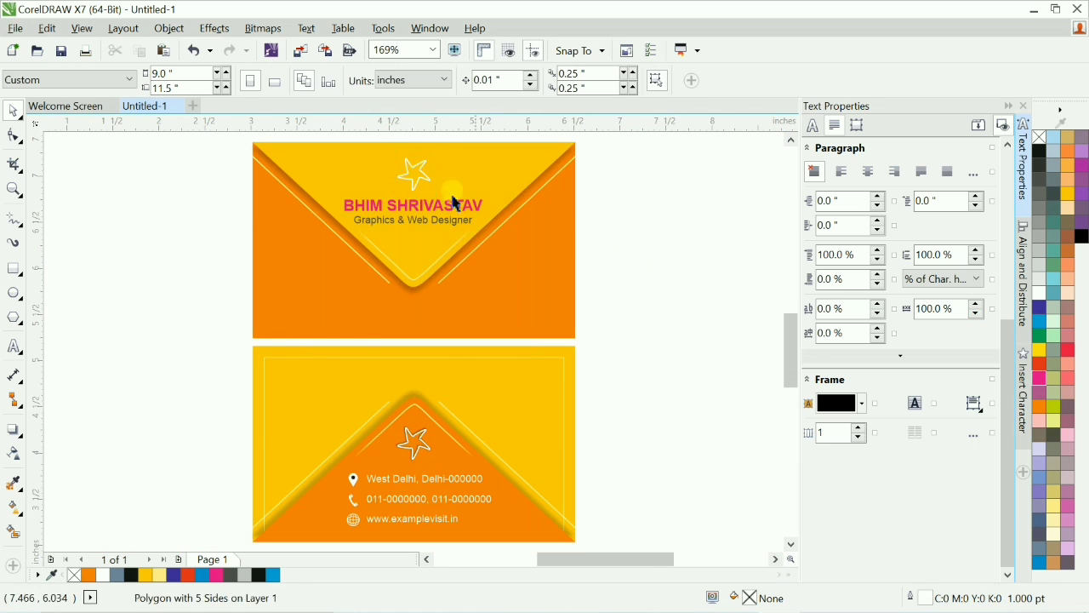
# Copy the drop shadow effect from the back star onto the front star.
pyautogui.press('F2')
pyautogui.moveTo(366, 145); pyautogui.dragTo(492, 235)
pyautogui.click(379, 258)
pyautogui.press('F4')
pyautogui.press('F2')
pyautogui.moveTo(368, 403); pyautogui.dragTo(492, 493)
pyautogui.click(214, 28)
pyautogui.moveTo(301, 285)
pyautogui.click(368, 397)
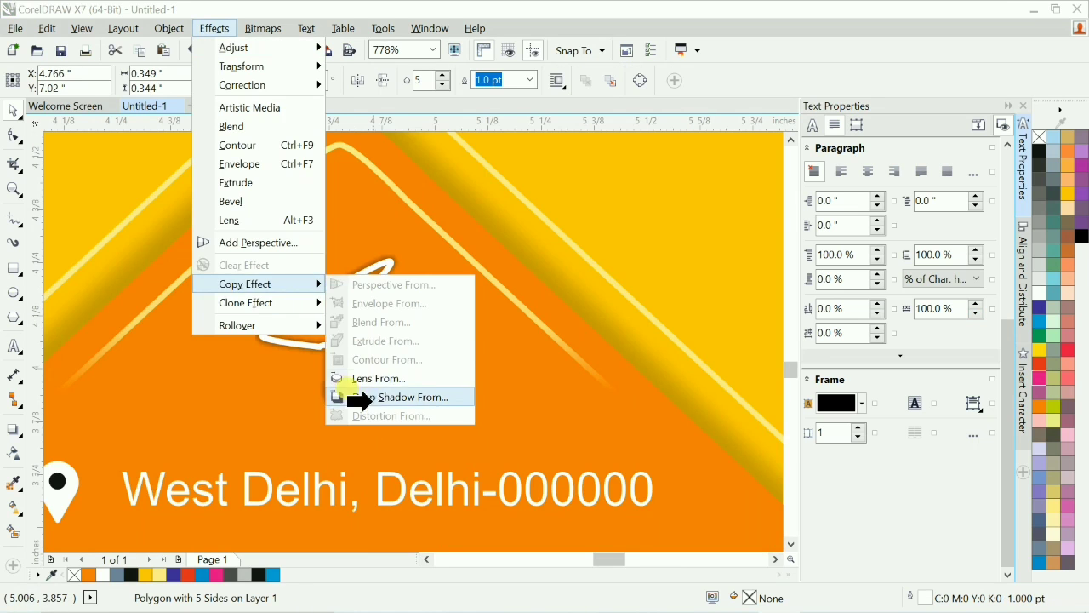
pyautogui.click(363, 310)
pyautogui.click(498, 343)
pyautogui.scroll(4, 433, 219)
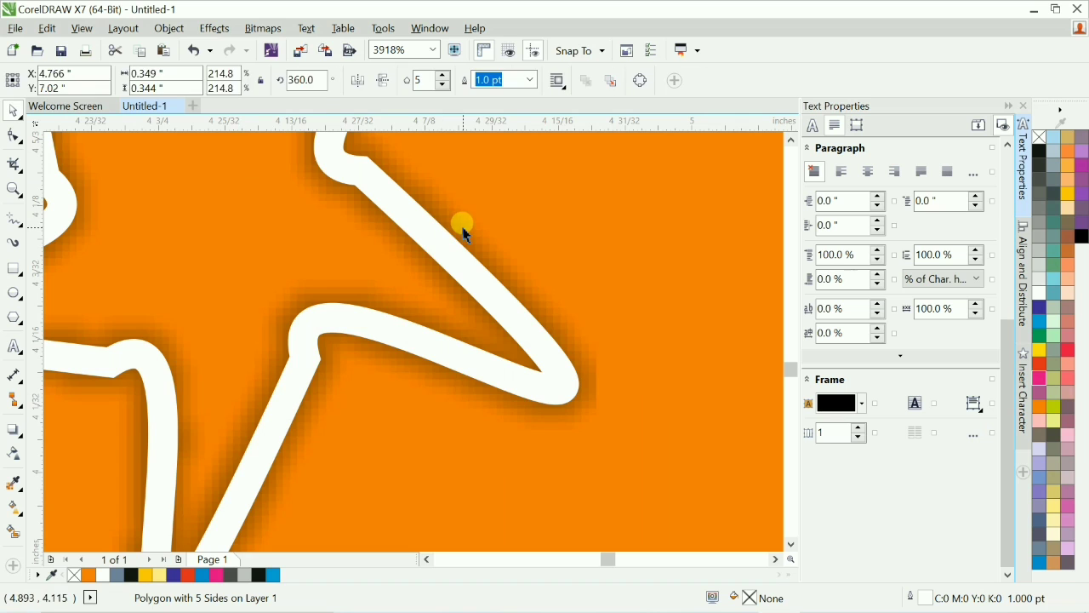
pyautogui.click(214, 28)
pyautogui.click(368, 397)
pyautogui.click(500, 284)
# Zoom in to inspect the shadows on both stars.
pyautogui.press('F4')
pyautogui.click(644, 248)
pyautogui.press('F2')
pyautogui.moveTo(385, 158); pyautogui.dragTo(440, 188)
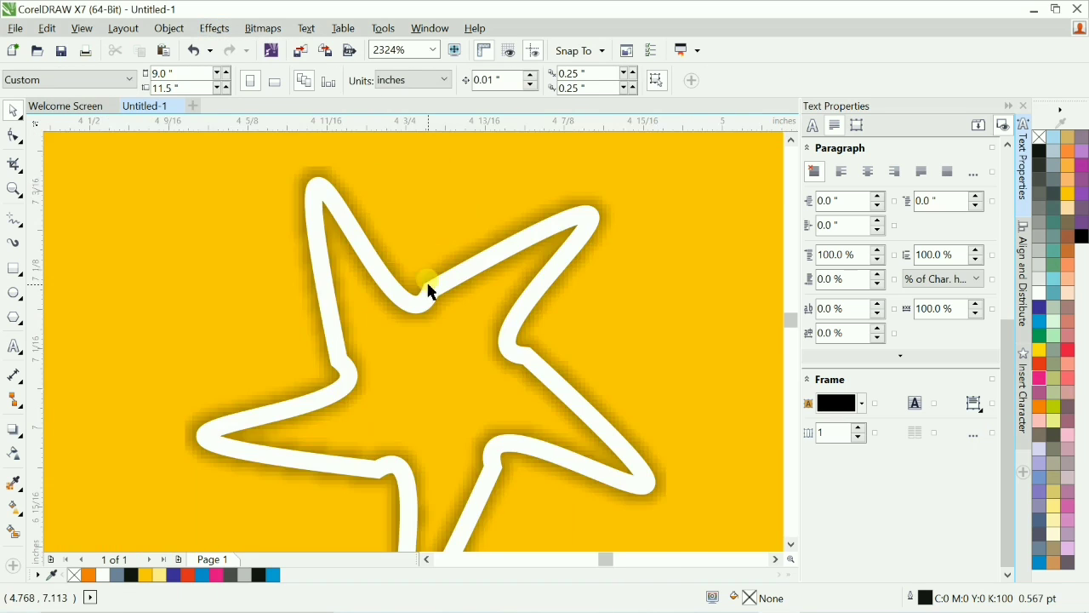
pyautogui.scroll(-3, 427, 290)
pyautogui.click(426, 290)
pyautogui.press('F4')
pyautogui.press('F2')
pyautogui.moveTo(386, 140); pyautogui.dragTo(469, 207)
pyautogui.scroll(-1, 468, 207)
pyautogui.press('F4')
pyautogui.press('Escape')
pyautogui.press('F2')
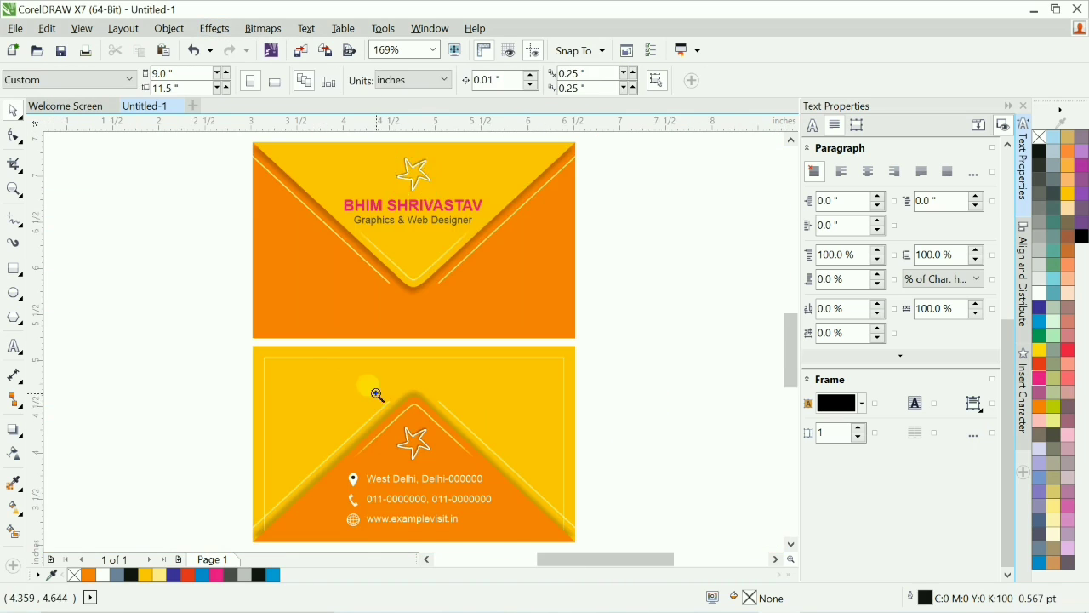
# Set the back star's shadow merge mode to Overlay.
pyautogui.moveTo(377, 398); pyautogui.dragTo(498, 485)
pyautogui.click(361, 387)
pyautogui.click(12, 430)
pyautogui.click(693, 80)
pyautogui.click(638, 368)
pyautogui.press('F4')
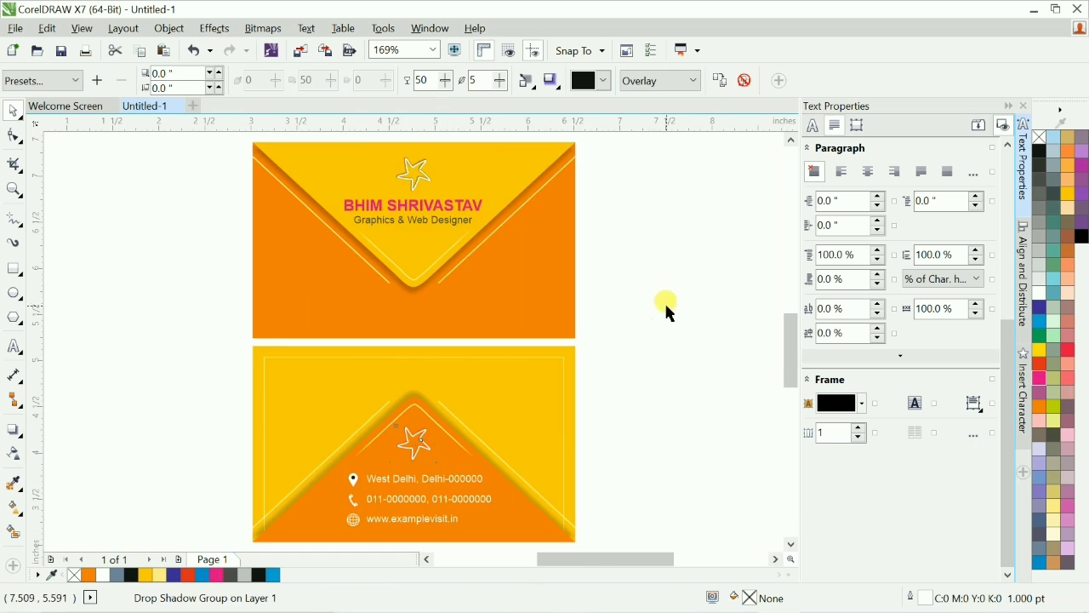
# Set the front star's shadow opacity to 25.
pyautogui.press('F2')
pyautogui.moveTo(382, 146); pyautogui.dragTo(465, 200)
pyautogui.click(383, 342)
pyautogui.moveTo(433, 79); pyautogui.dragTo(344, 88)
pyautogui.write('35')
pyautogui.press('Return')
pyautogui.write('25')
pyautogui.press('Return')
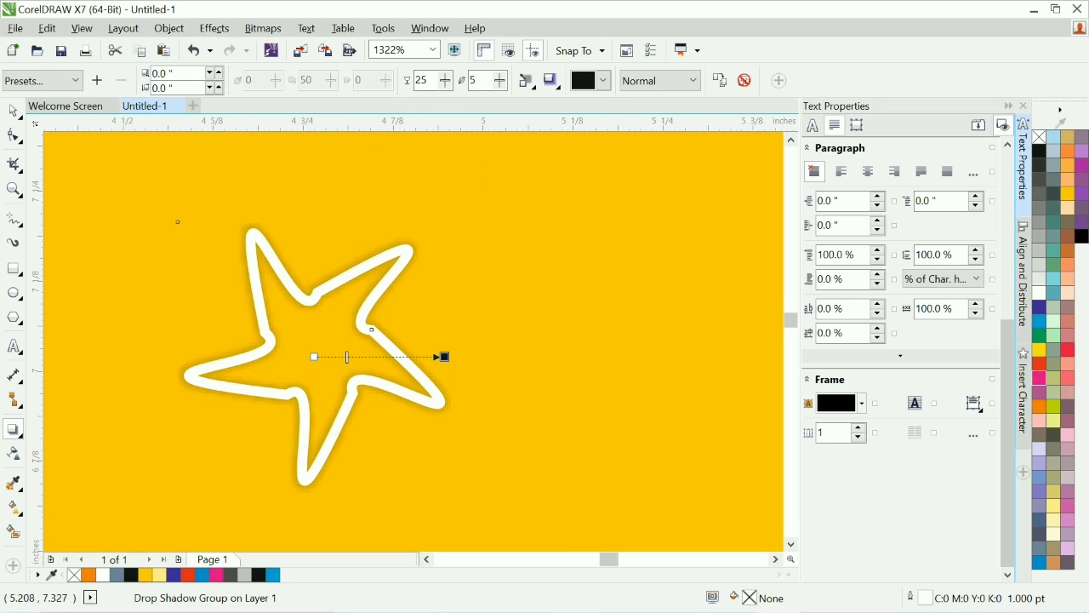
# Zoom in to inspect the front star's shadow.
pyautogui.press('space')
pyautogui.press('F4')
pyautogui.click(695, 299)
pyautogui.press('F2')
pyautogui.moveTo(212, 151); pyautogui.dragTo(549, 234)
pyautogui.press('F2')
pyautogui.moveTo(445, 248); pyautogui.dragTo(545, 367)
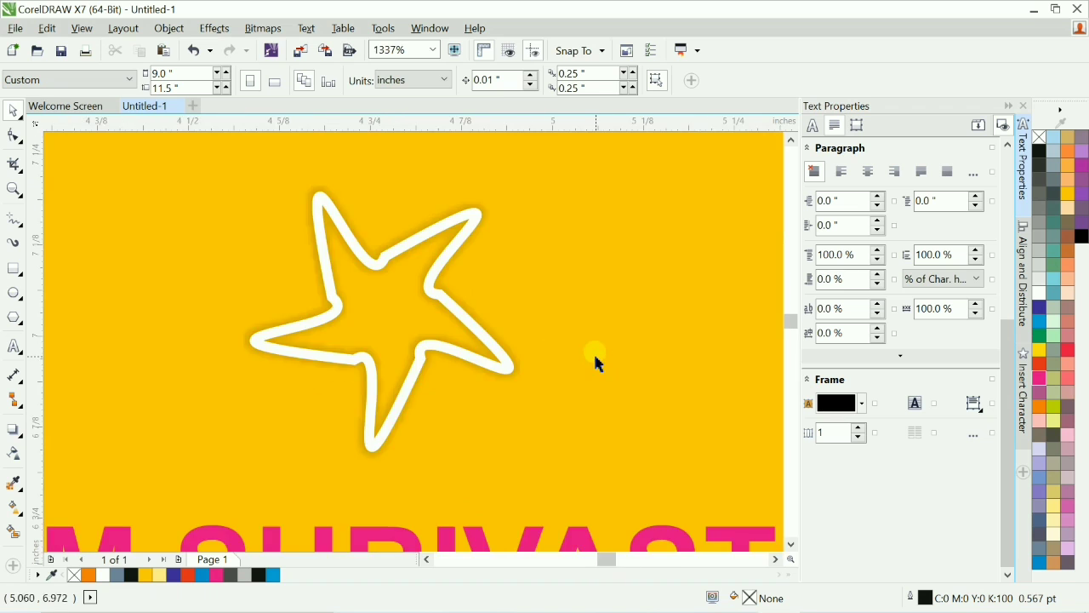
# Set the back star's shadow opacity to 25.
pyautogui.press('F4')
pyautogui.press('F2')
pyautogui.moveTo(331, 421); pyautogui.dragTo(476, 495)
pyautogui.click(528, 270)
pyautogui.press('space')
pyautogui.click(659, 81)
pyautogui.click(657, 101)
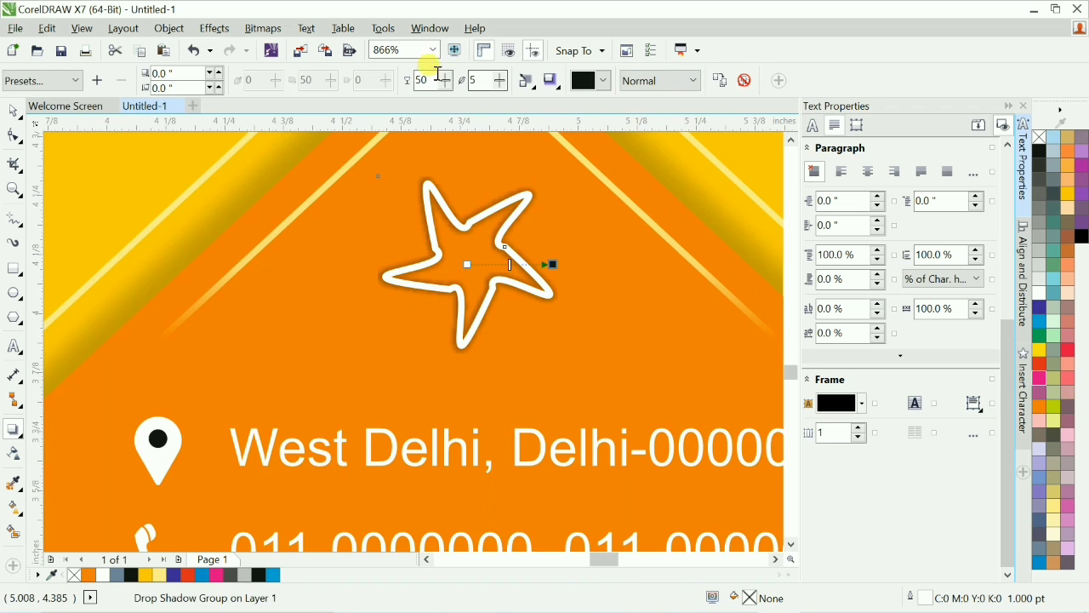
pyautogui.moveTo(432, 78); pyautogui.dragTo(368, 84)
pyautogui.write('25')
pyautogui.press('Return')
pyautogui.press('space')
# Zoom in to inspect the back star's shadow.
pyautogui.scroll(-1, 566, 296)
pyautogui.press('F4')
pyautogui.press('F2')
pyautogui.moveTo(304, 391); pyautogui.dragTo(541, 488)
pyautogui.press('F4')
pyautogui.press('F2')
pyautogui.moveTo(395, 412); pyautogui.dragTo(460, 452)
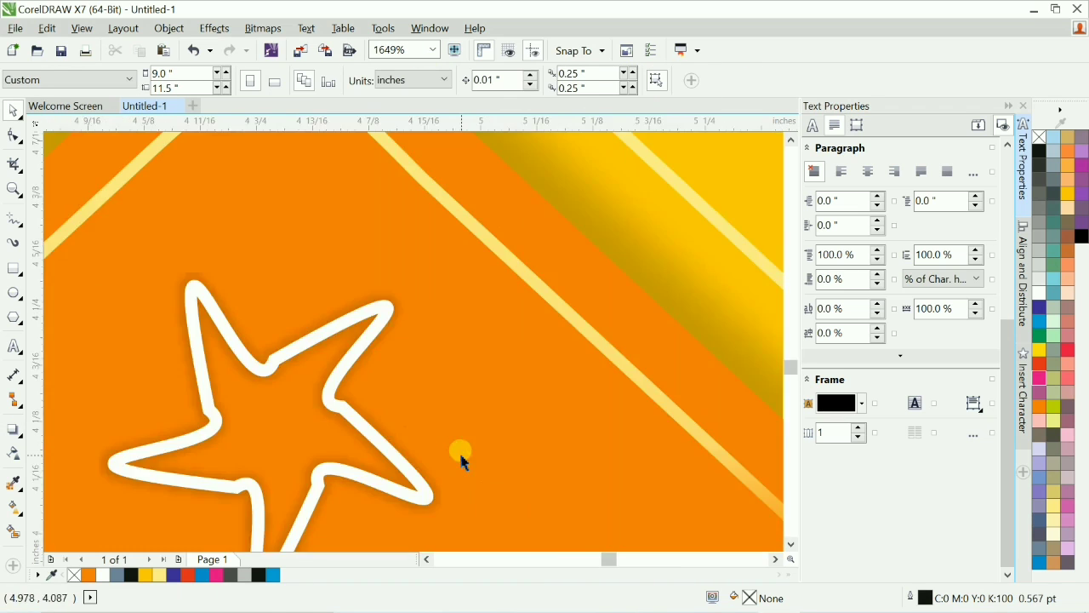
pyautogui.press('F4')
pyautogui.press('F2')
pyautogui.moveTo(379, 159); pyautogui.dragTo(464, 223)
pyautogui.press('F4')
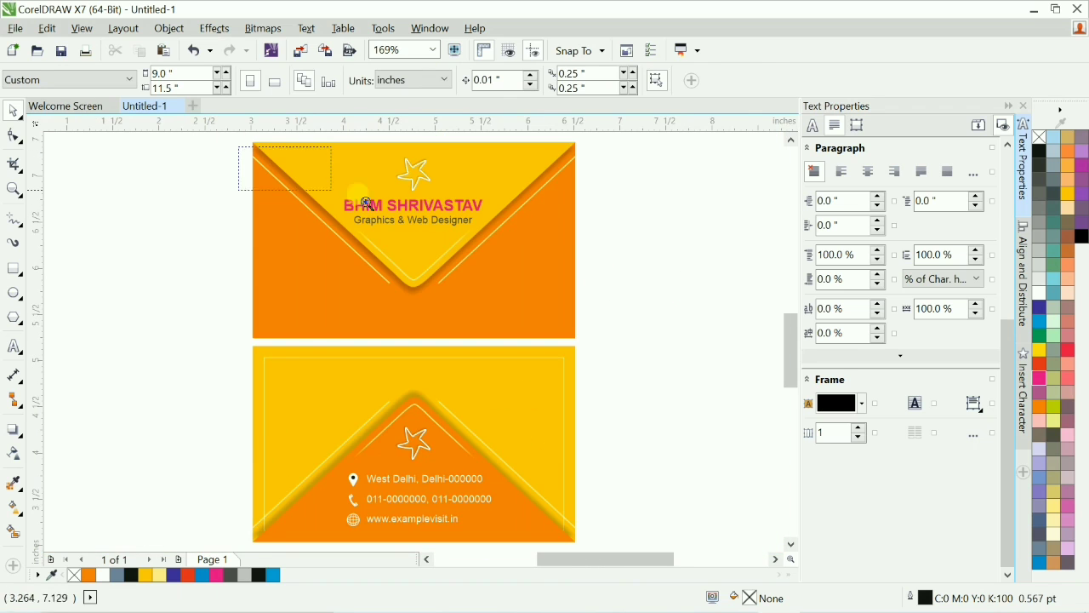
# Zoom in to review the front and back envelope sides.
pyautogui.moveTo(366, 202); pyautogui.dragTo(595, 241)
pyautogui.click(665, 439)
pyautogui.click(584, 443)
pyautogui.scroll(-1, 588, 447)
pyautogui.click(674, 504)
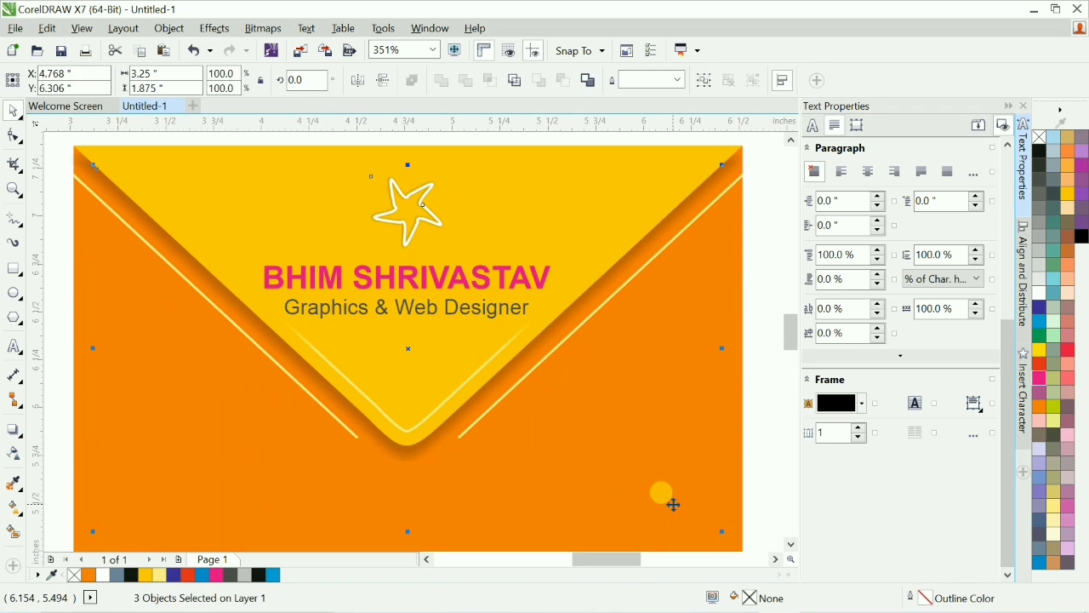
pyautogui.press('t')
pyautogui.keyDown('shift'); pyautogui.click(673, 504); pyautogui.keyUp('shift')
pyautogui.press('F4')
pyautogui.click(673, 503)
pyautogui.press('F2')
pyautogui.moveTo(139, 323); pyautogui.dragTo(735, 497)
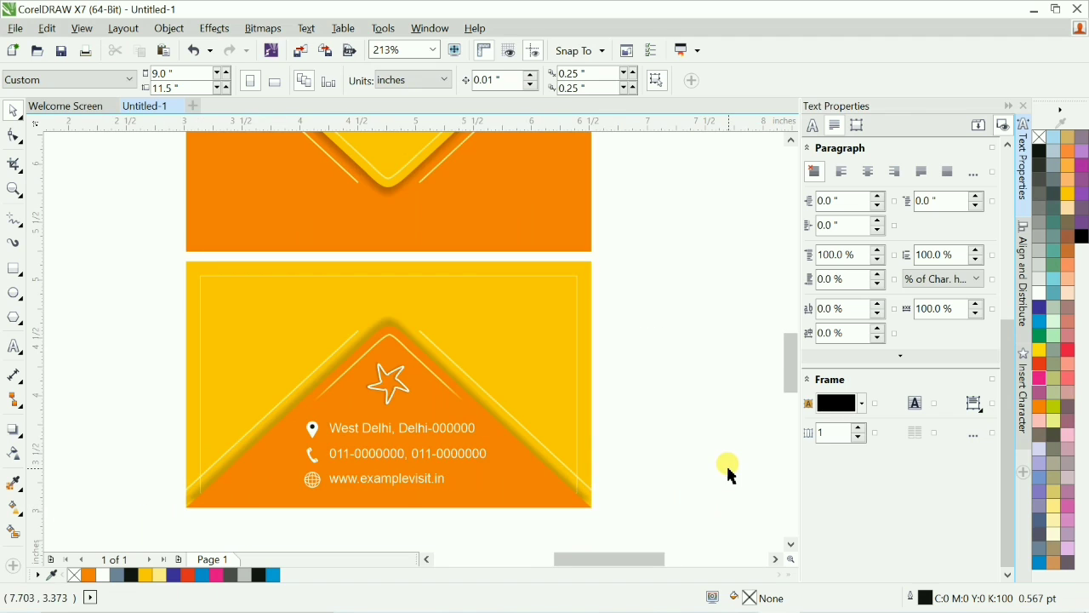
# Add a thin orange vertical stripe at the back side's left edge and duplicate it repeatedly to the right.
pyautogui.moveTo(640, 347); pyautogui.dragTo(163, 348)
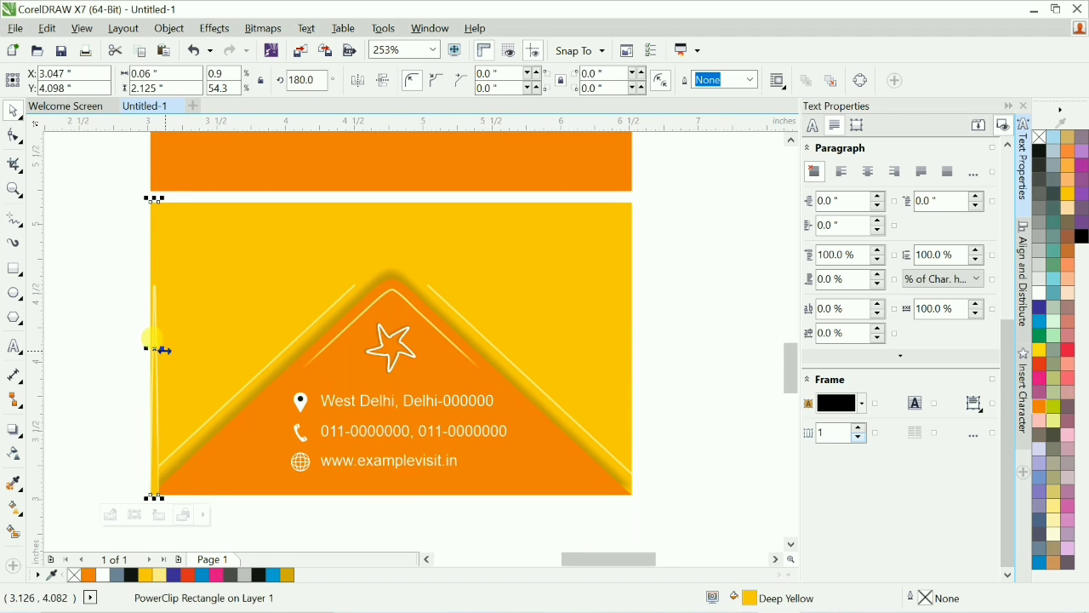
pyautogui.click(1039, 406)
pyautogui.moveTo(163, 354); pyautogui.dragTo(211, 371)
pyautogui.hotkey('ctrl', 'z')
pyautogui.hotkey('ctrl', 'g')
pyautogui.hotkey('ctrl', 'r')
pyautogui.hotkey('ctrl', 'r')
pyautogui.hotkey('ctrl', 'r')
pyautogui.hotkey('ctrl', 'r')
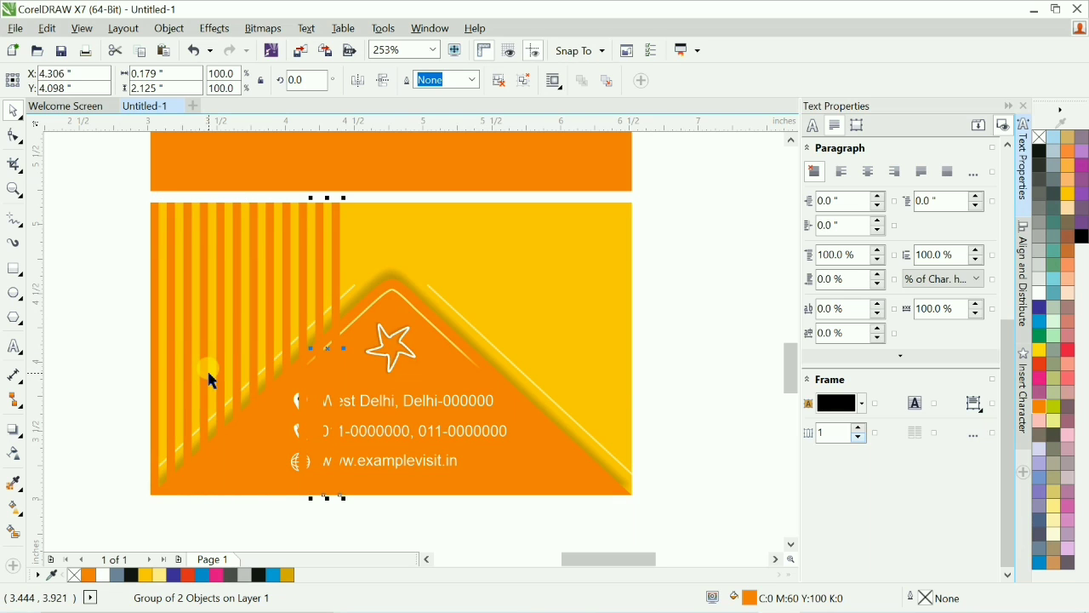
# Group the stripes, duplicate the group across the back side's full width, and group all stripes together.
pyautogui.moveTo(138, 184); pyautogui.dragTo(351, 534)
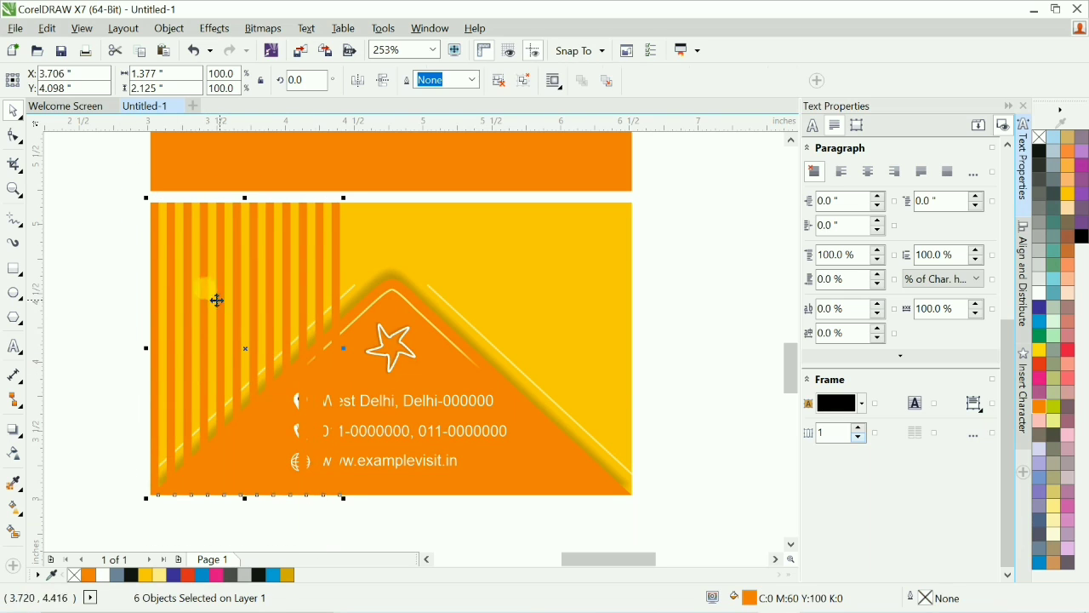
pyautogui.hotkey('ctrl', 'g')
pyautogui.moveTo(153, 306); pyautogui.dragTo(352, 338)
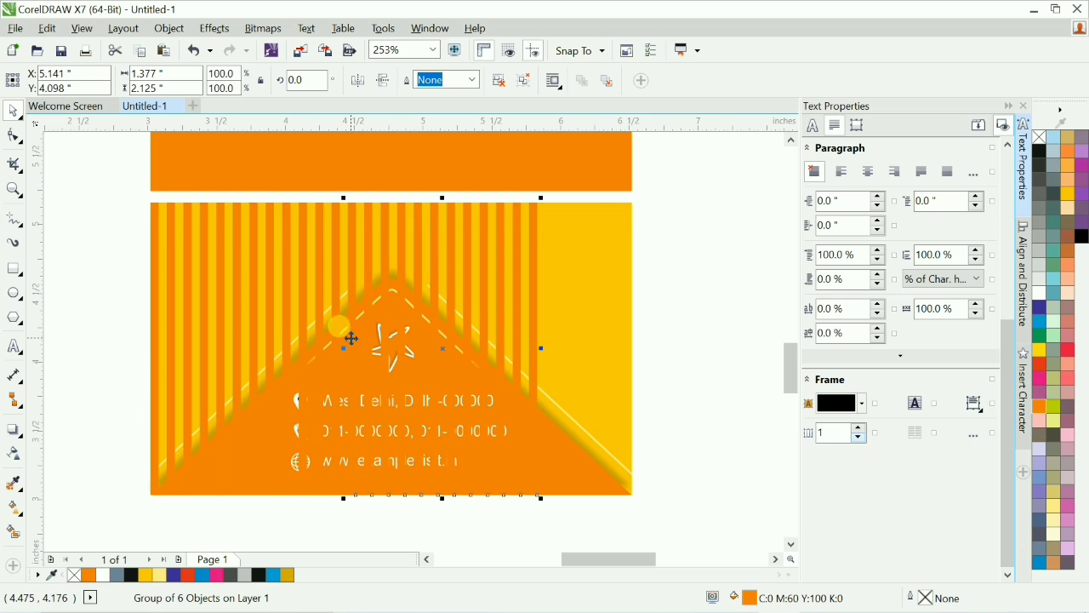
pyautogui.hotkey('ctrl', 'r')
pyautogui.keyDown('shift'); pyautogui.click(532, 225); pyautogui.keyUp('shift')
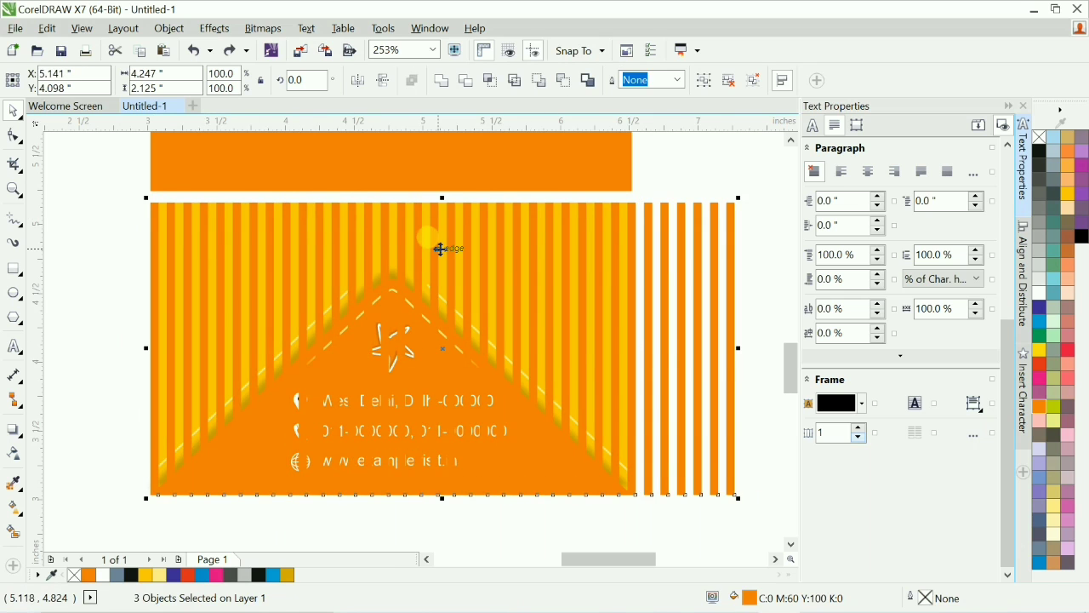
pyautogui.hotkey('ctrl', 'g')
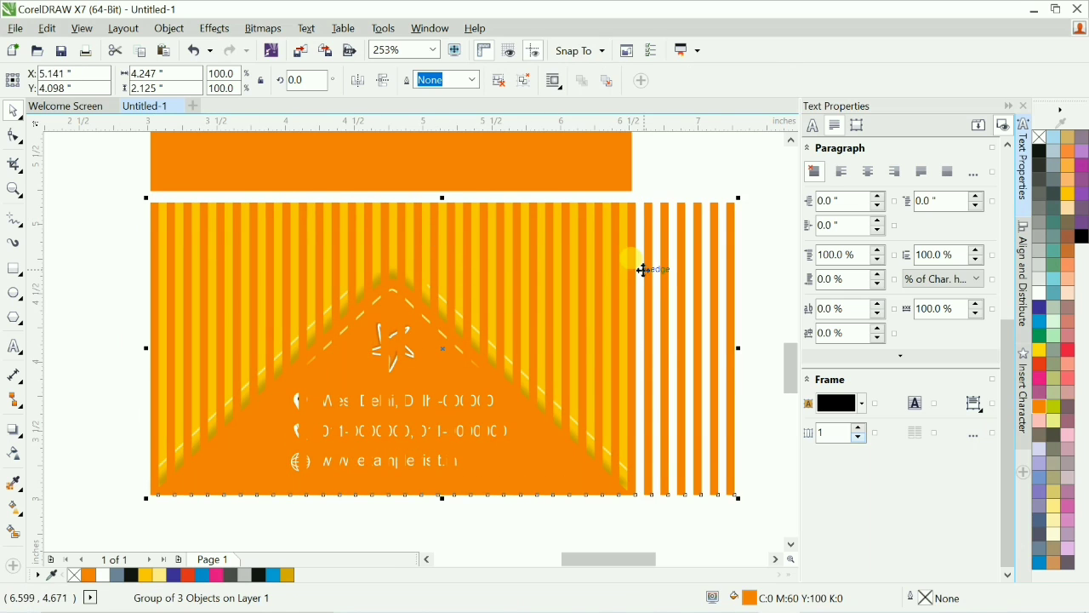
# Apply uniform transparency of 75 to the stripe group.
pyautogui.click(24, 451)
pyautogui.click(44, 81)
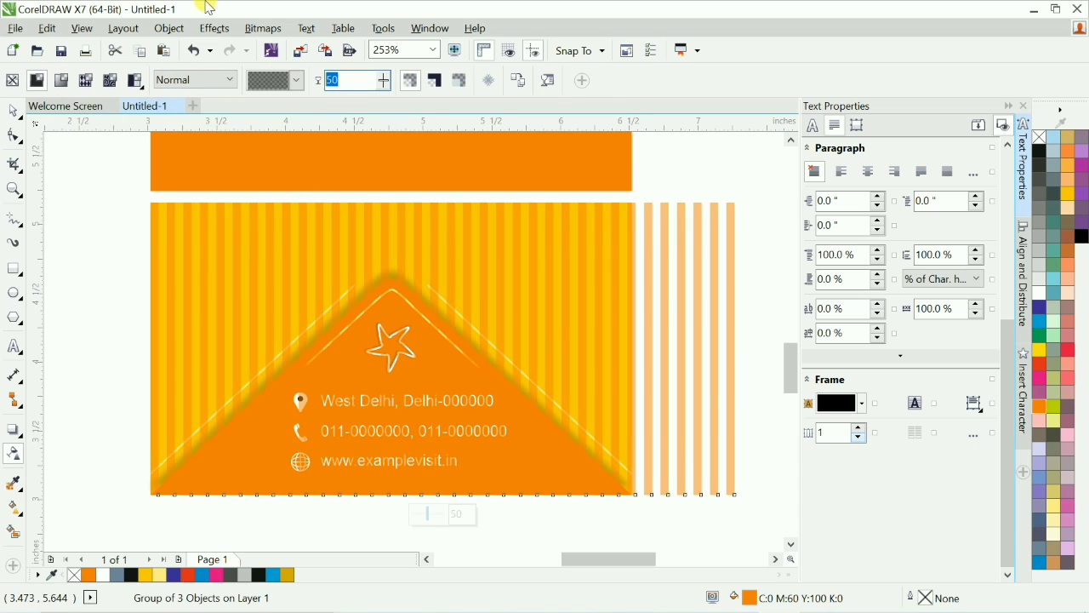
pyautogui.write('75')
pyautogui.press('Return')
pyautogui.press('space')
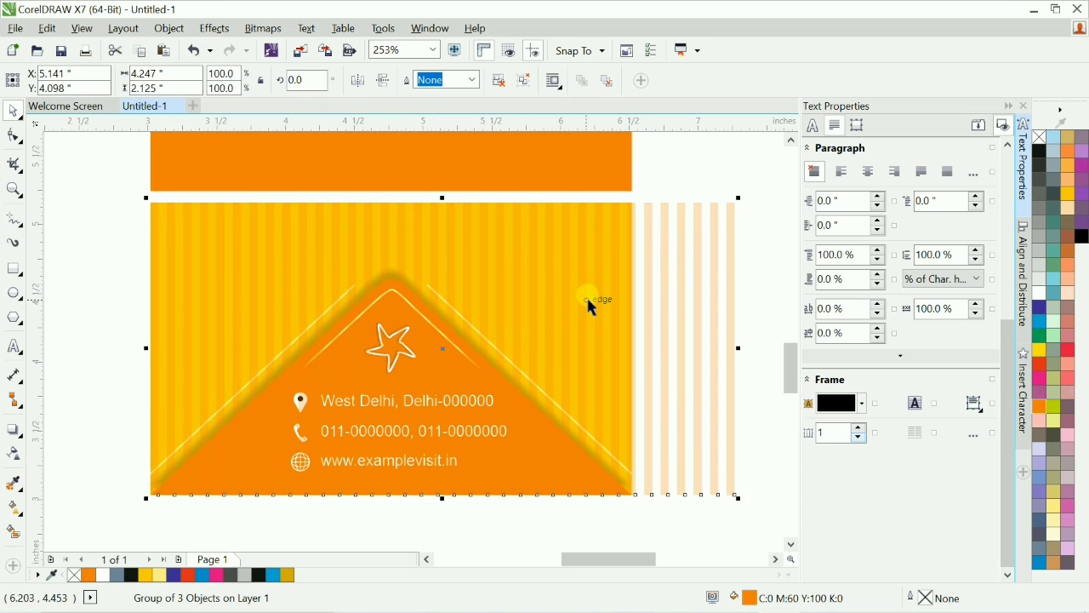
# Send the stripes to the back and PowerClip them inside the back side's yellow background.
pyautogui.hotkey('shift', 'pagedown')
pyautogui.hotkey('alt', 'c')
pyautogui.press('w')
pyautogui.press('p')
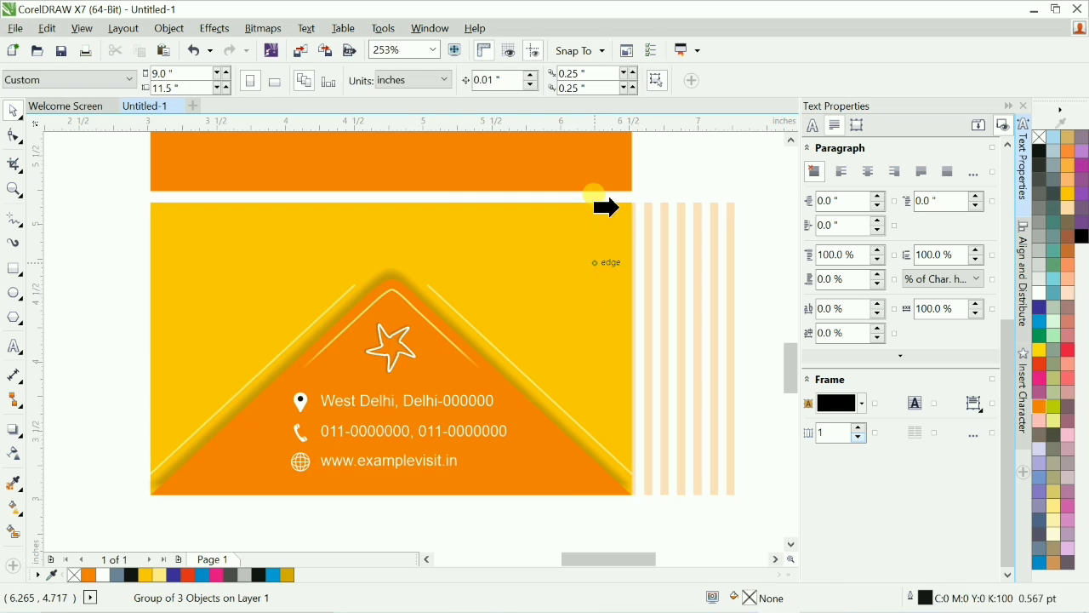
pyautogui.click(620, 207)
pyautogui.click(747, 250)
pyautogui.press('F4')
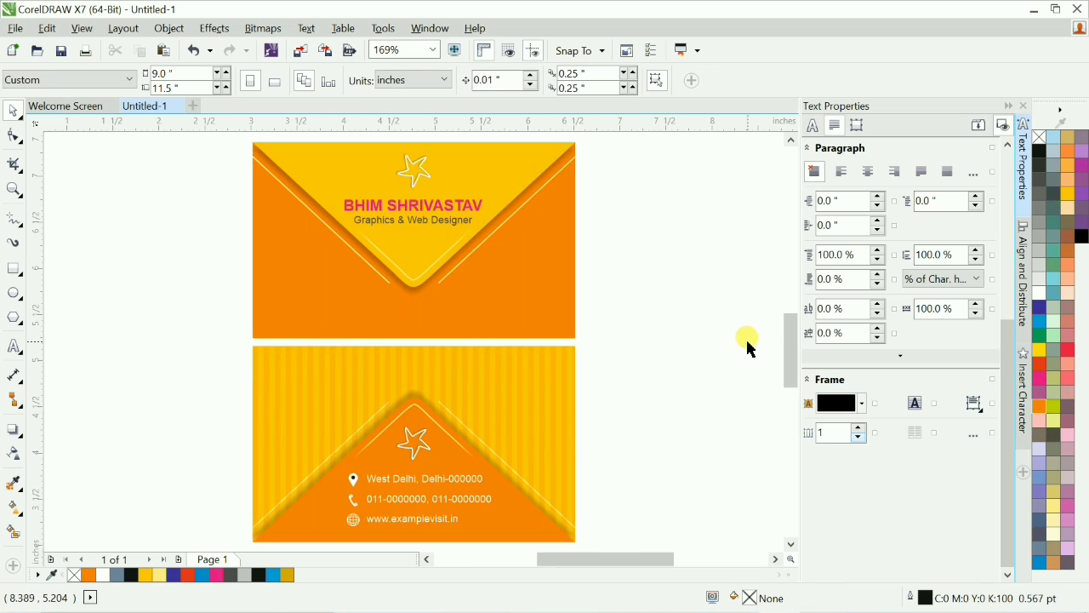
# Copy the stripe group from the back side's PowerClip onto the front side's background.
pyautogui.moveTo(299, 319); pyautogui.dragTo(689, 478)
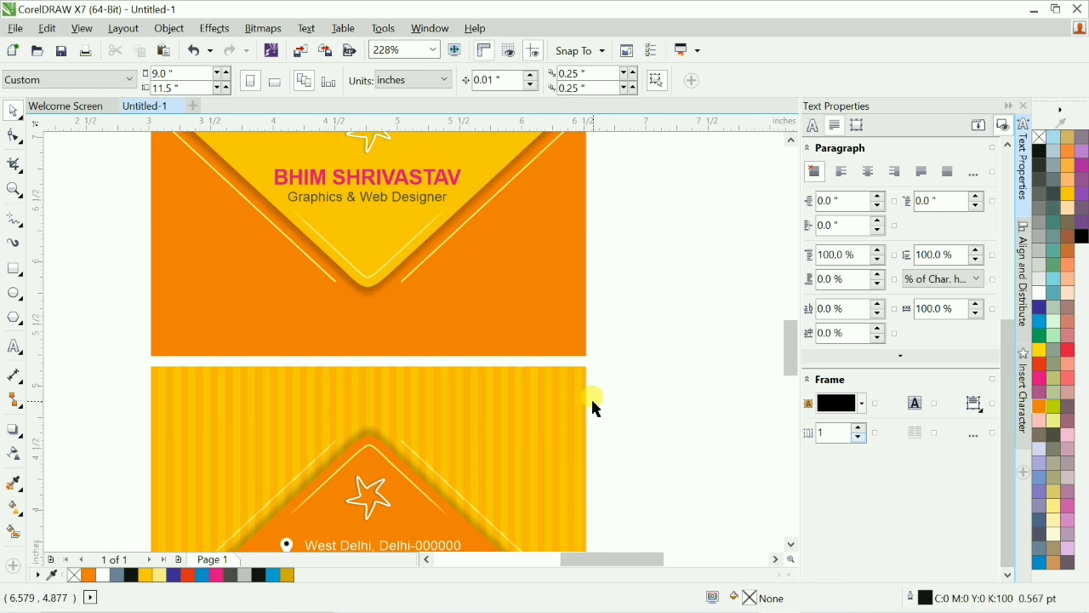
pyautogui.press('F4')
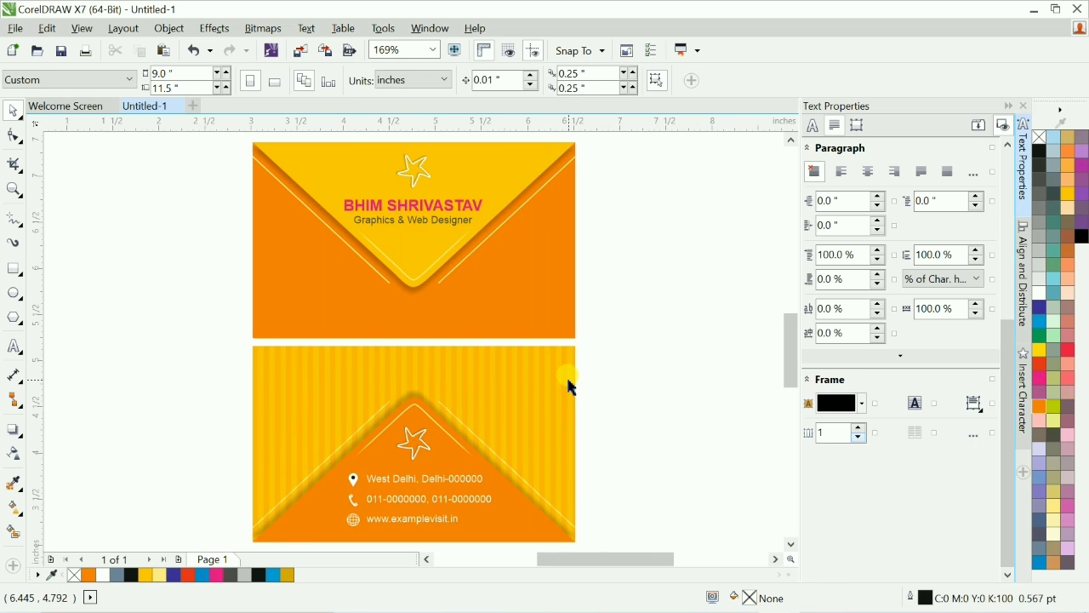
pyautogui.click(572, 387)
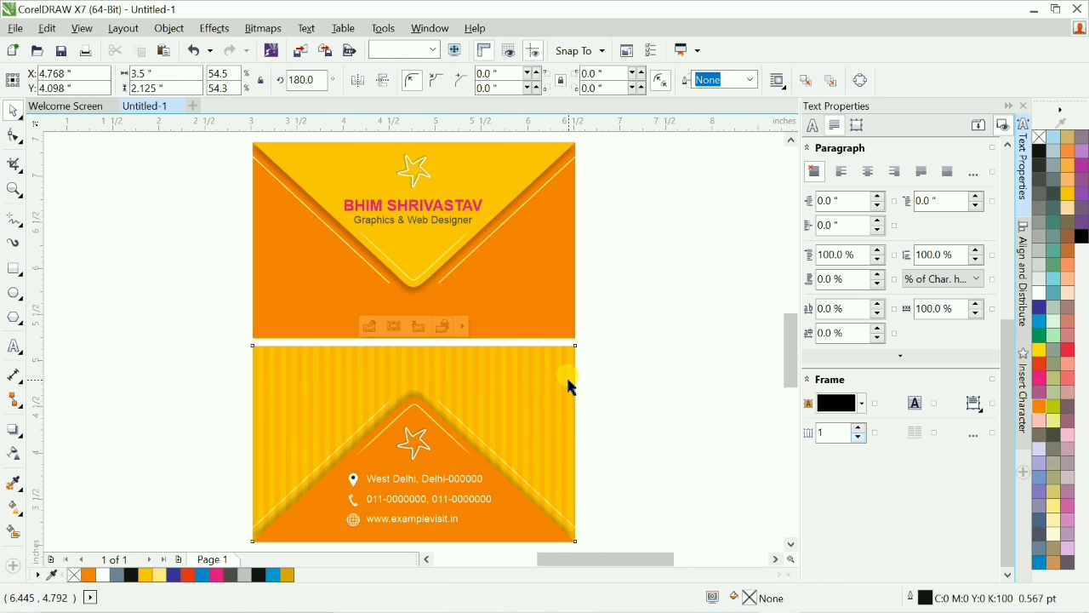
pyautogui.click(393, 328)
pyautogui.click(698, 319)
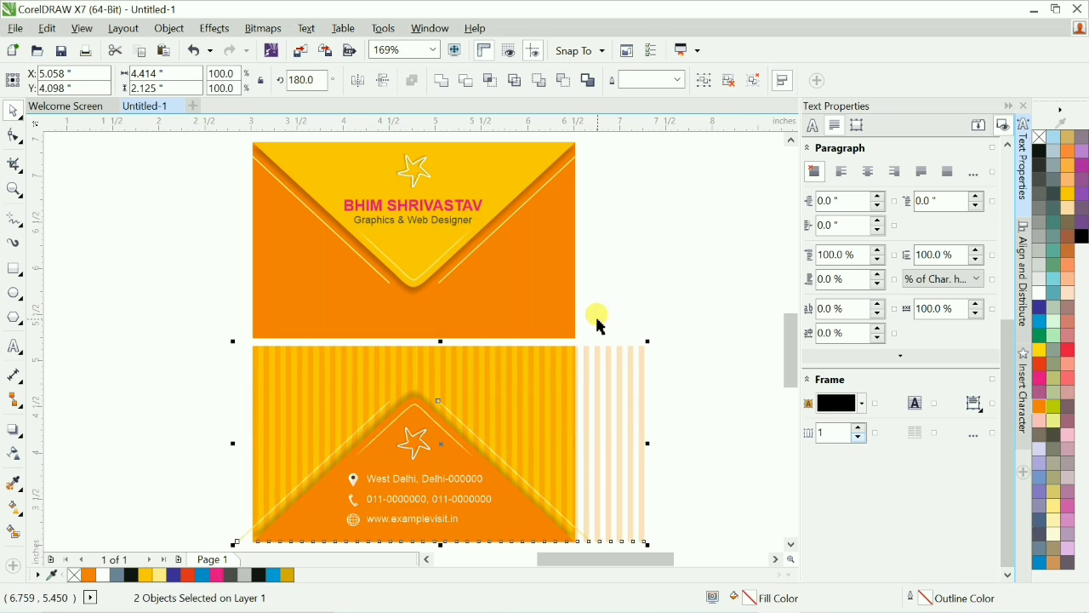
pyautogui.moveTo(578, 298); pyautogui.dragTo(577, 292)
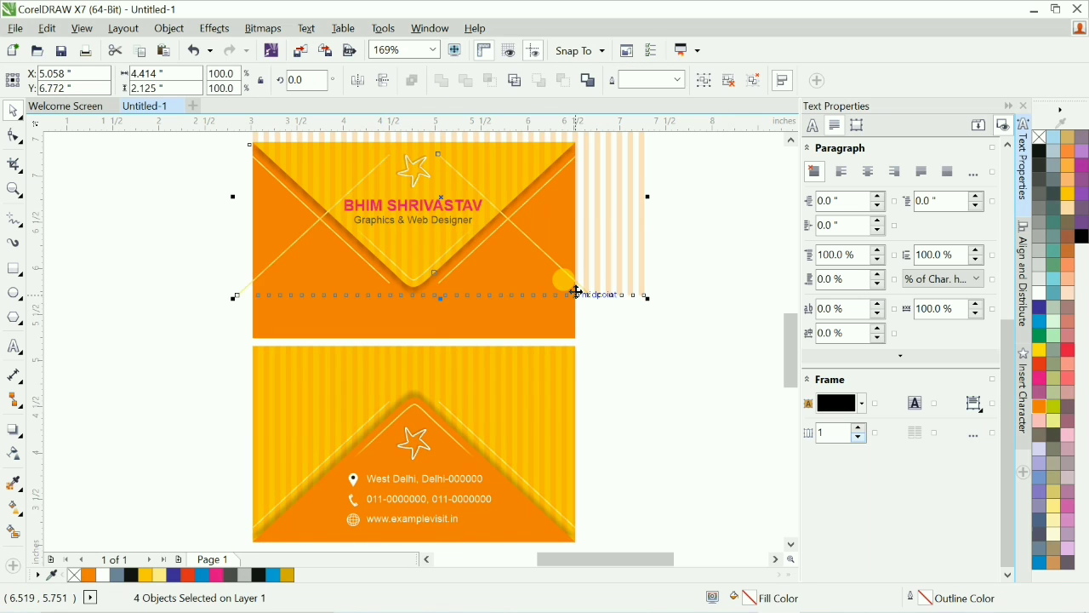
pyautogui.hotkey('ctrl', 'z')
pyautogui.click(619, 313)
pyautogui.click(621, 388)
pyautogui.moveTo(621, 388); pyautogui.dragTo(590, 308)
pyautogui.moveTo(632, 346); pyautogui.dragTo(712, 418)
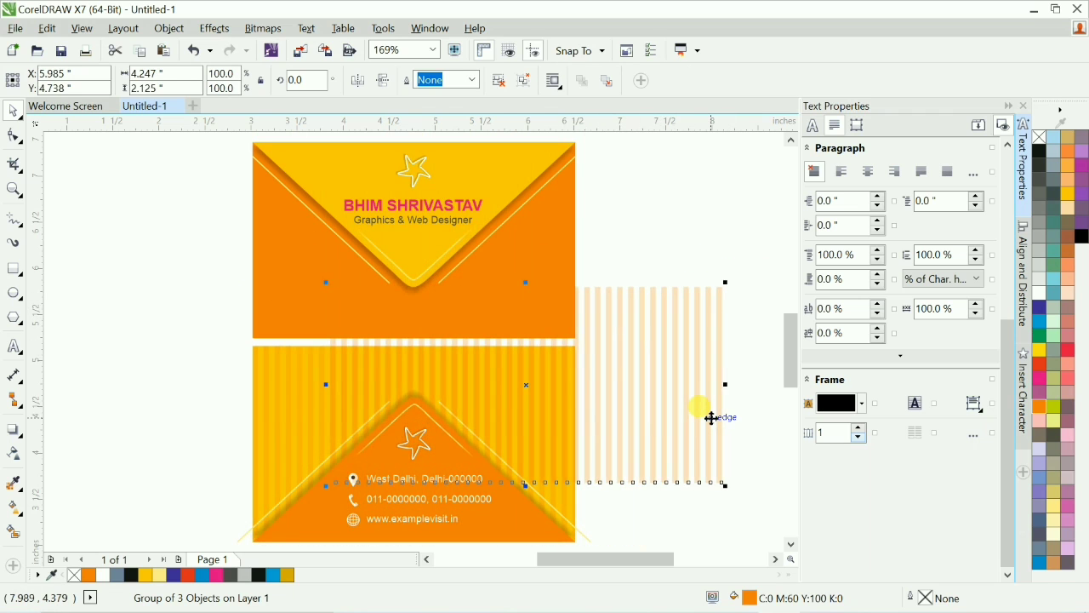
pyautogui.hotkey('ctrl', 'z')
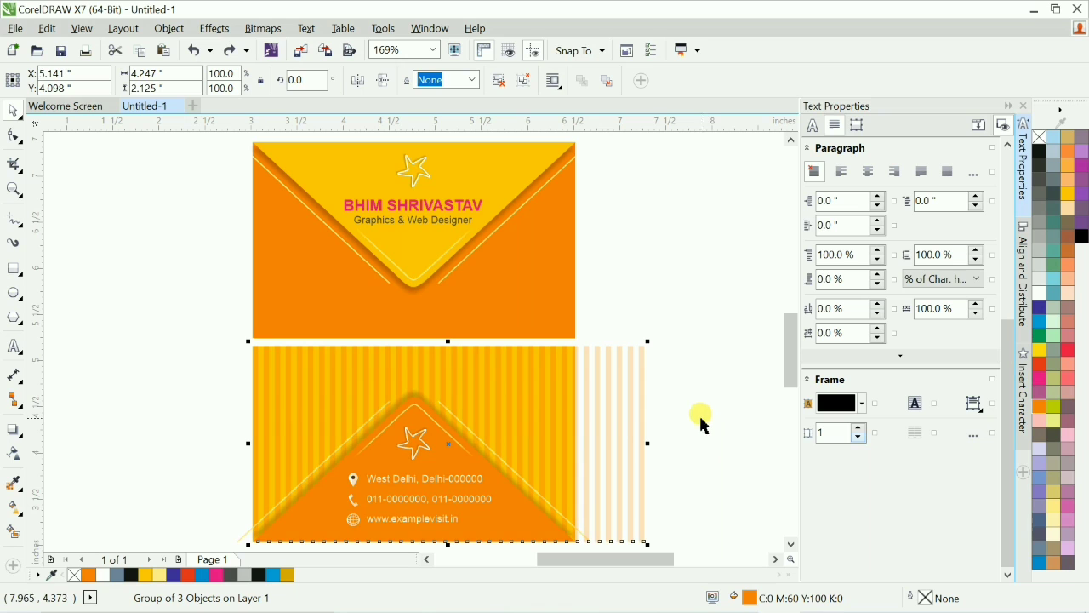
pyautogui.moveTo(578, 334); pyautogui.dragTo(578, 333)
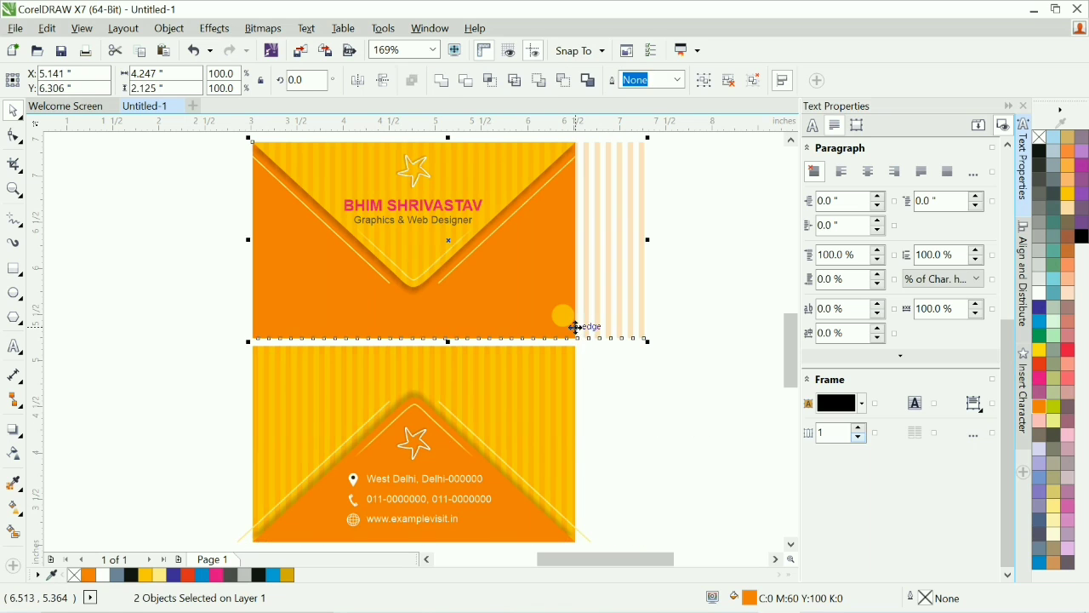
# Fill the copied stripes on the front side with orange.
pyautogui.click(609, 315)
pyautogui.click(609, 315)
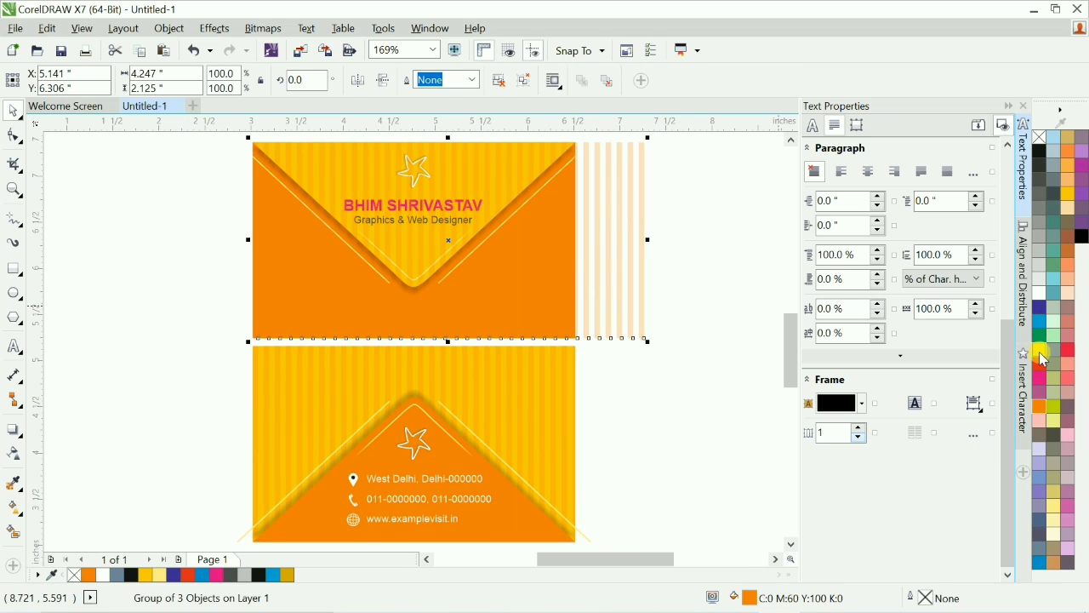
pyautogui.click(1068, 198)
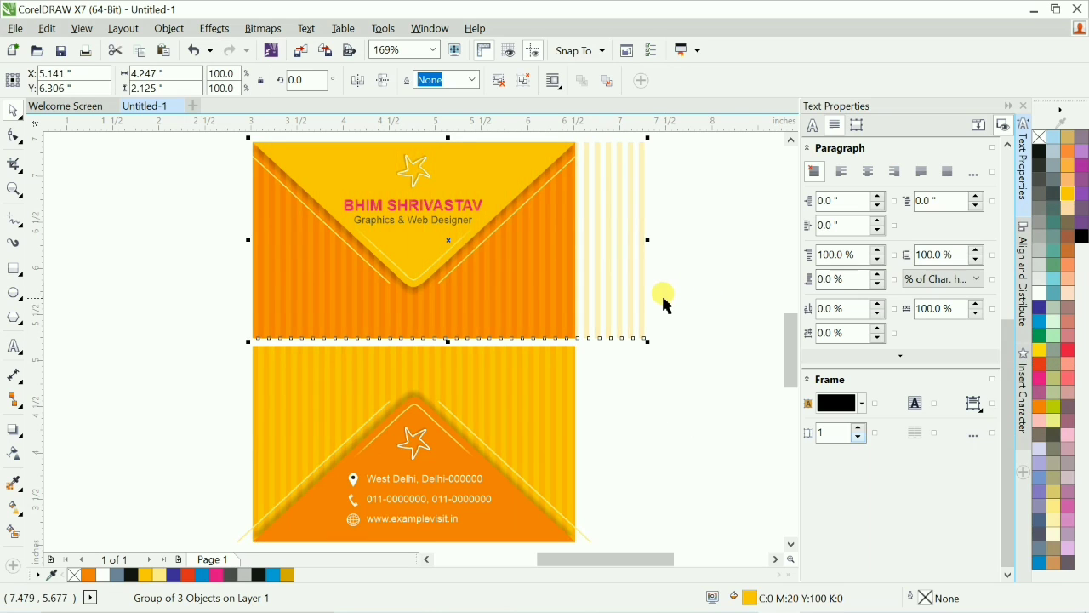
# PowerClip the orange stripes inside the front side's background.
pyautogui.hotkey('alt', 'c')
pyautogui.press('w')
pyautogui.press('p')
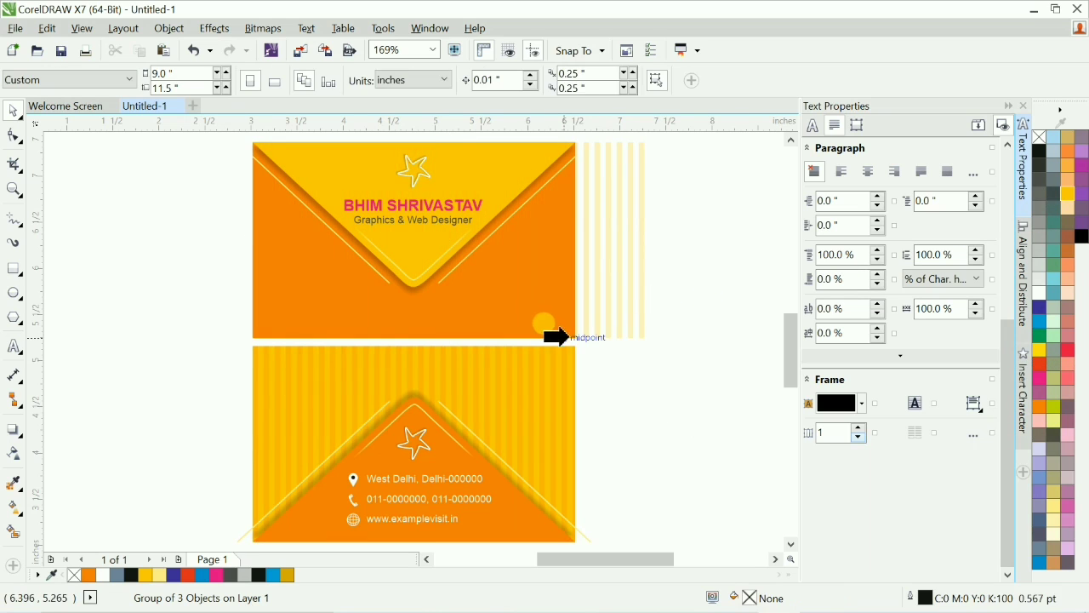
pyautogui.click(548, 328)
pyautogui.click(640, 332)
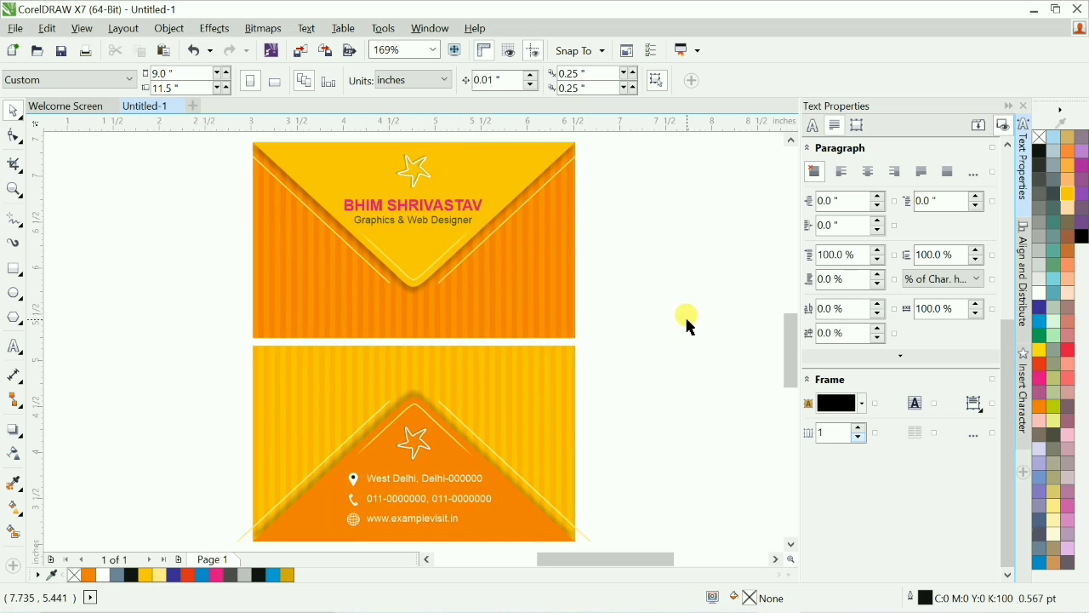
# Zoom out and back in to review the striped front side.
pyautogui.scroll(-2, 686, 325)
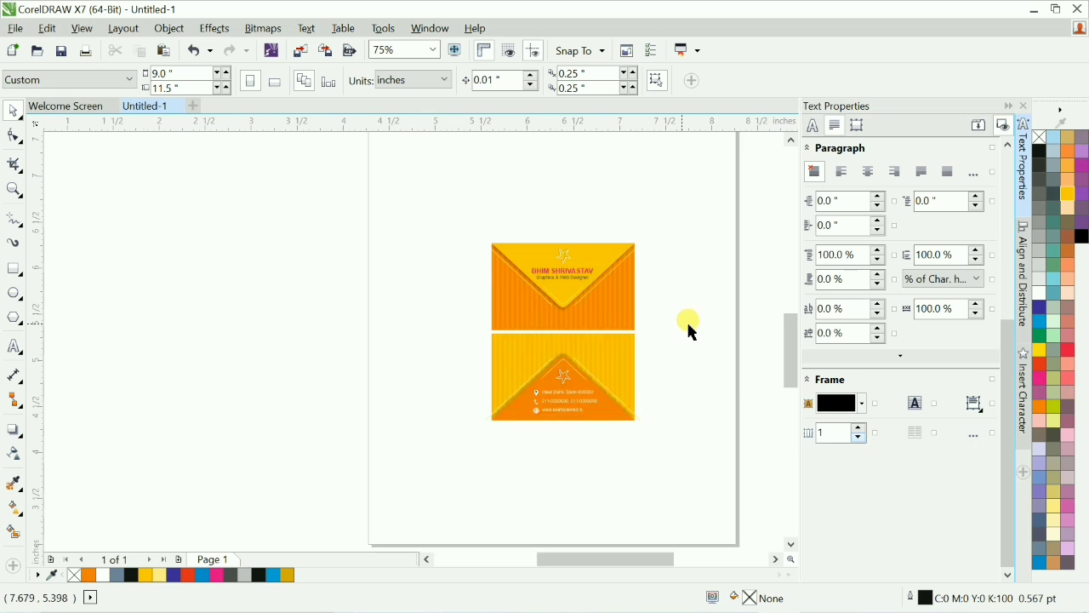
pyautogui.scroll(2, 698, 328)
pyautogui.scroll(2, 648, 337)
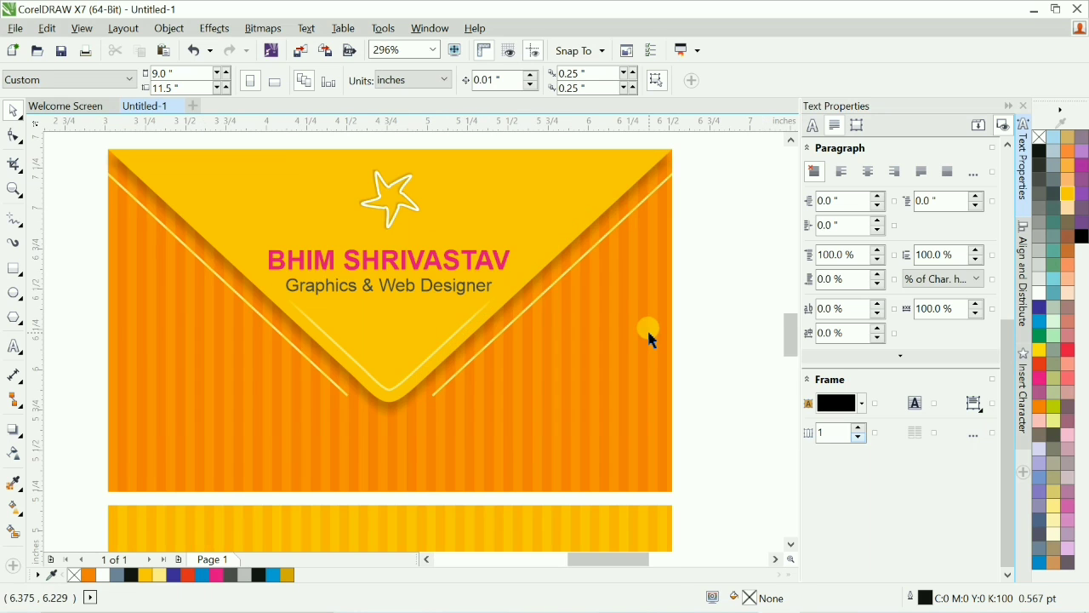
pyautogui.scroll(-2, 646, 328)
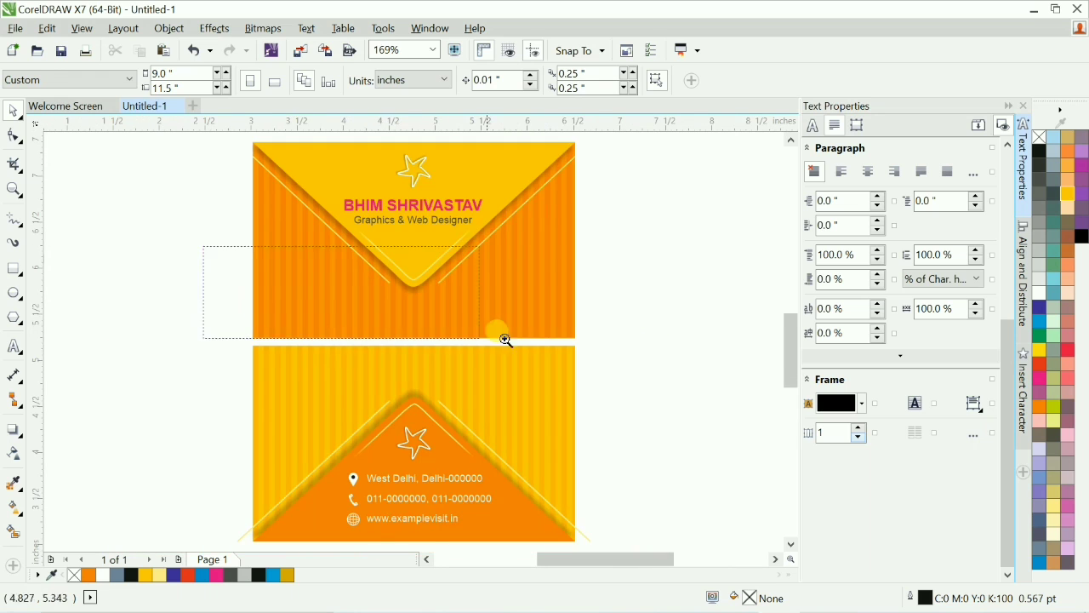
pyautogui.scroll(2, 634, 339)
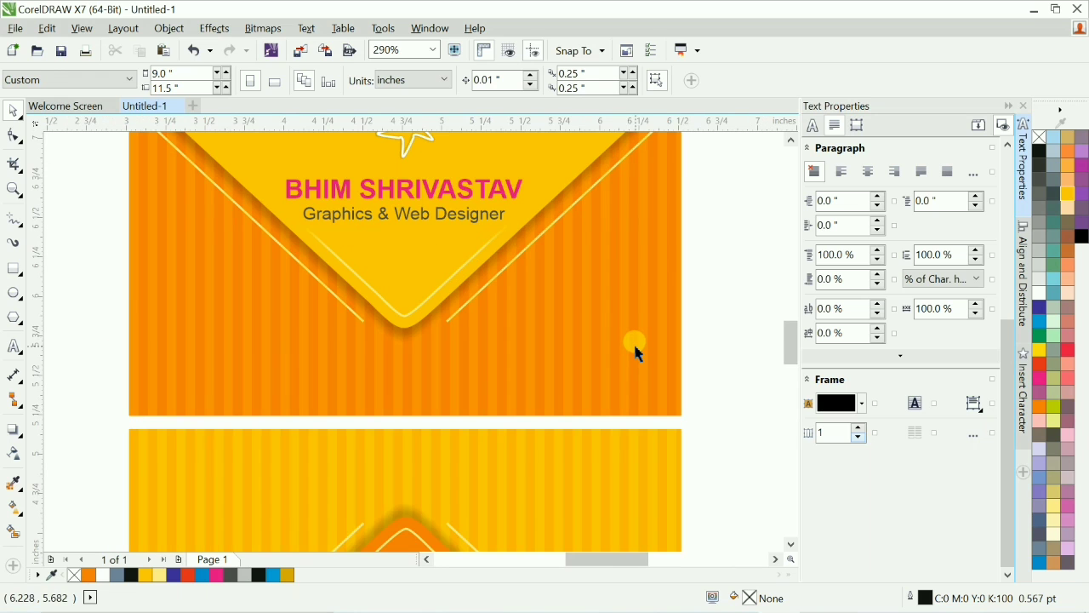